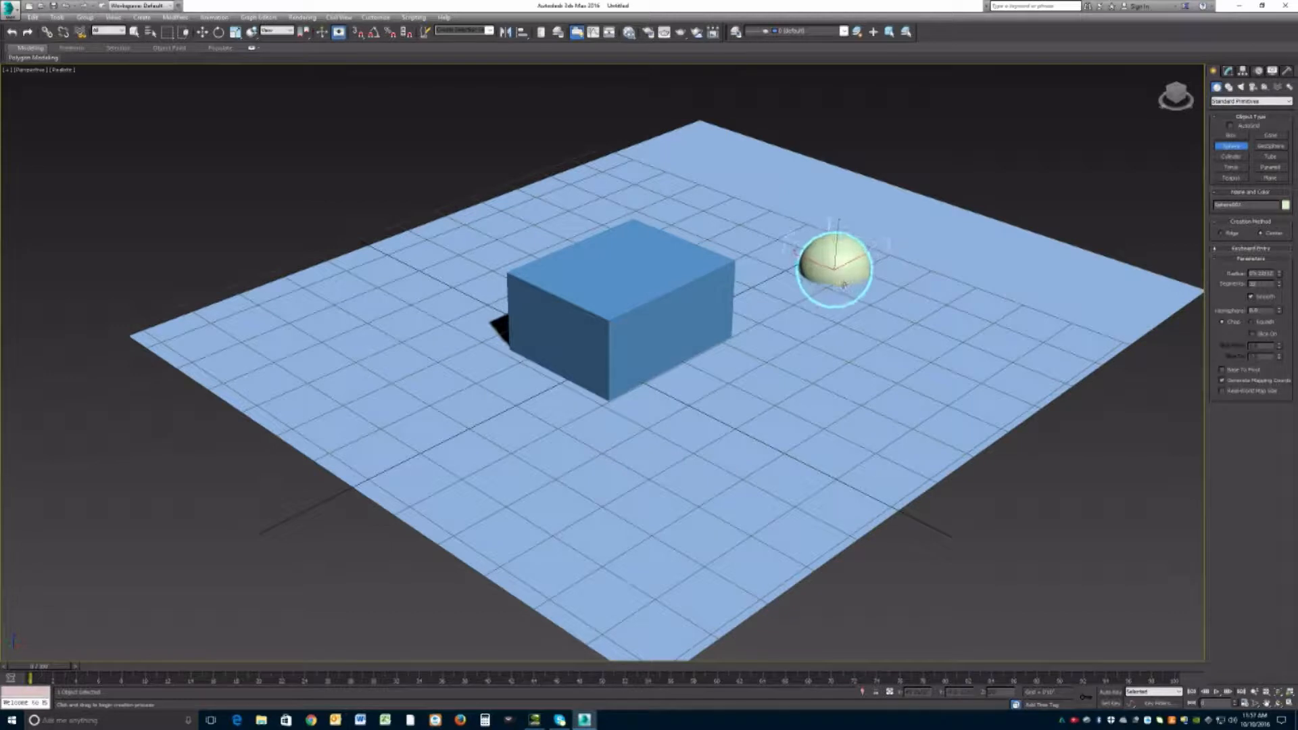
Finish creating the sphere and move it beside the box so it sits above the ground plane
{"action": "right_click", "coordinate": [830, 265]}
{"action": "left_click", "coordinate": [853, 268]}
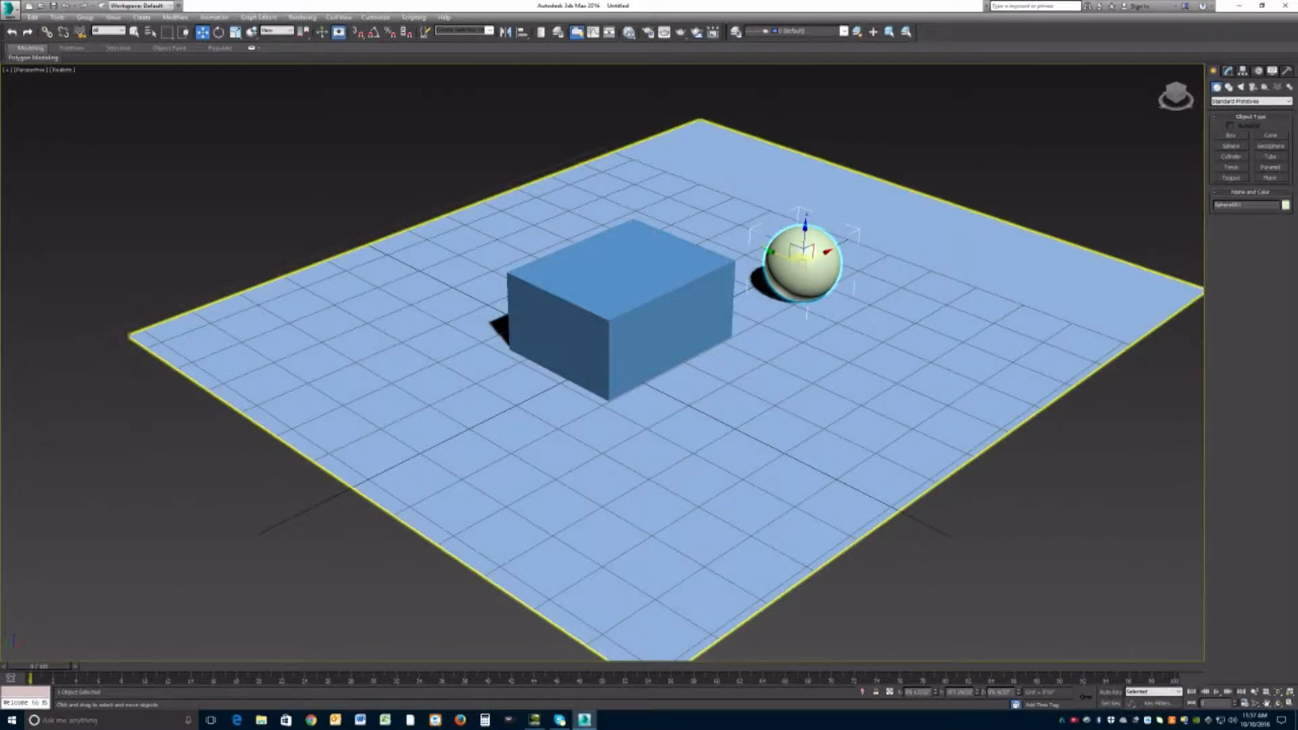
{"action": "middle_click_drag", "start_coordinate": [597, 280], "coordinate": [534, 225]}
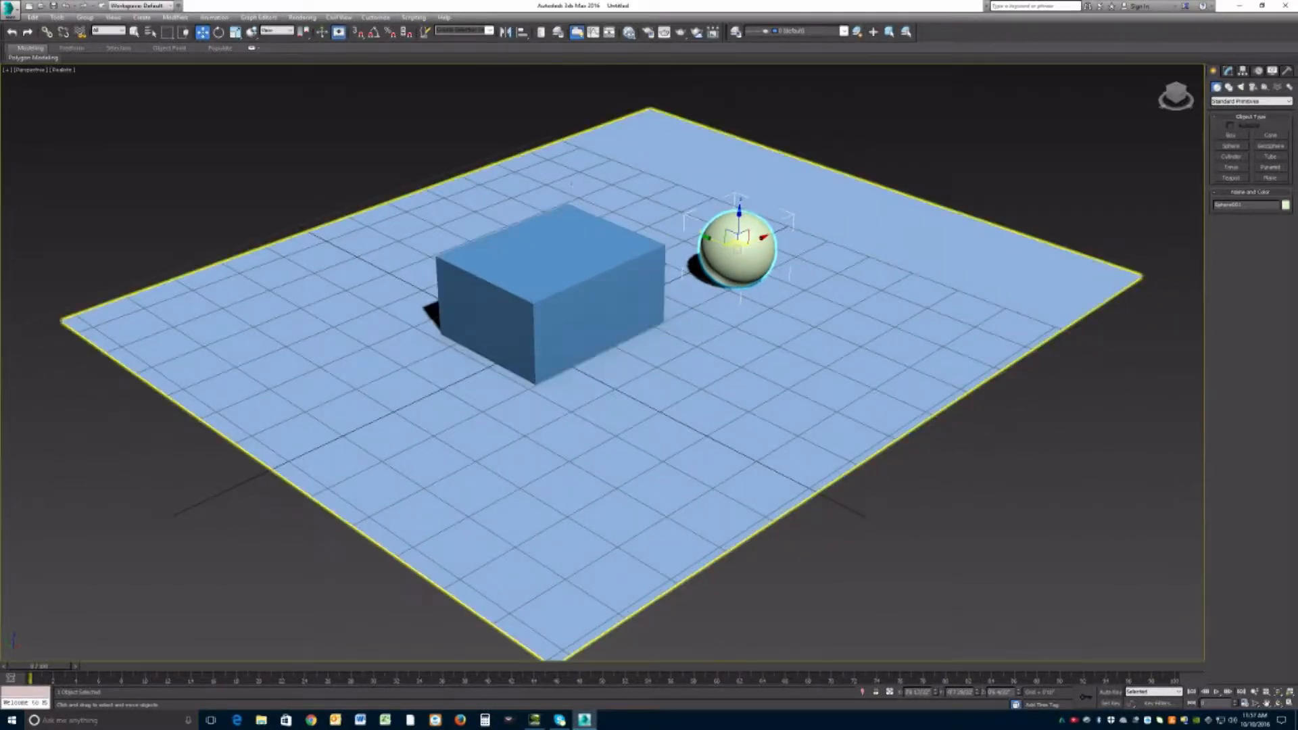
{"action": "middle_click_drag", "start_coordinate": [344, 348], "coordinate": [263, 300]}
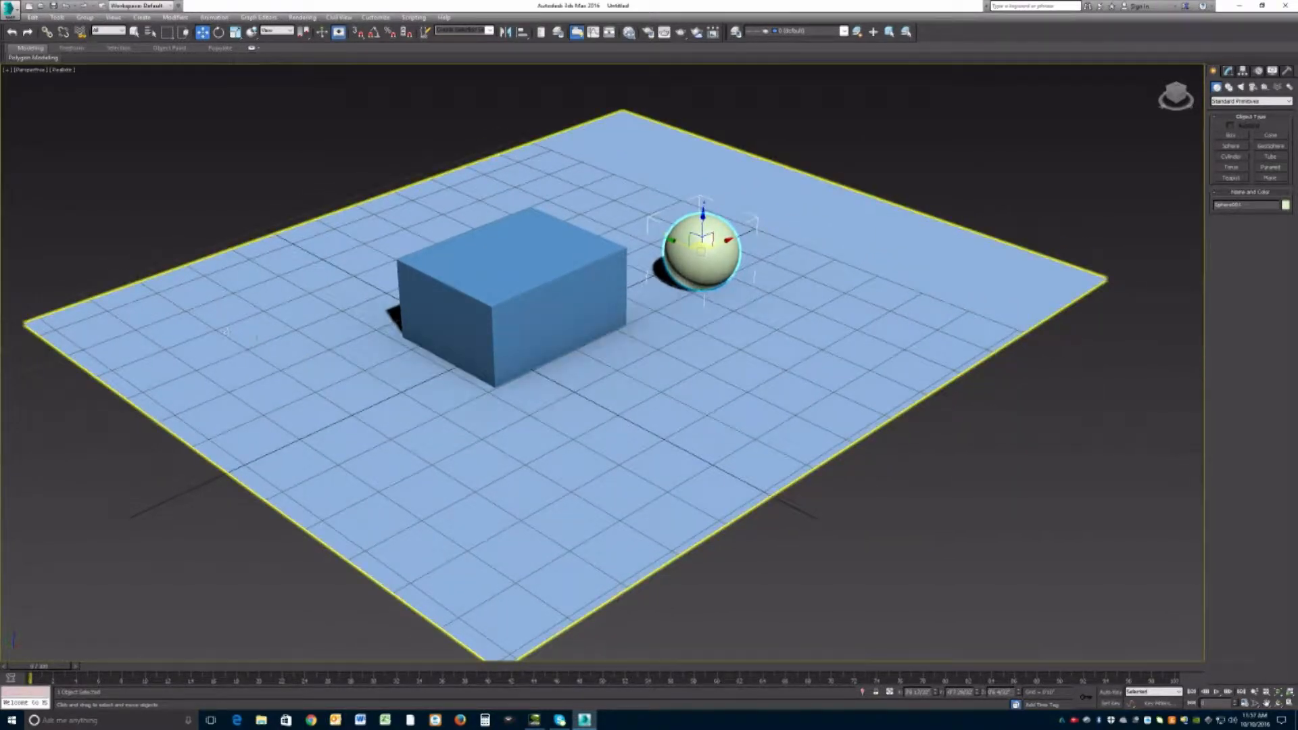
{"action": "middle_click_drag", "start_coordinate": [287, 302], "coordinate": [282, 294]}
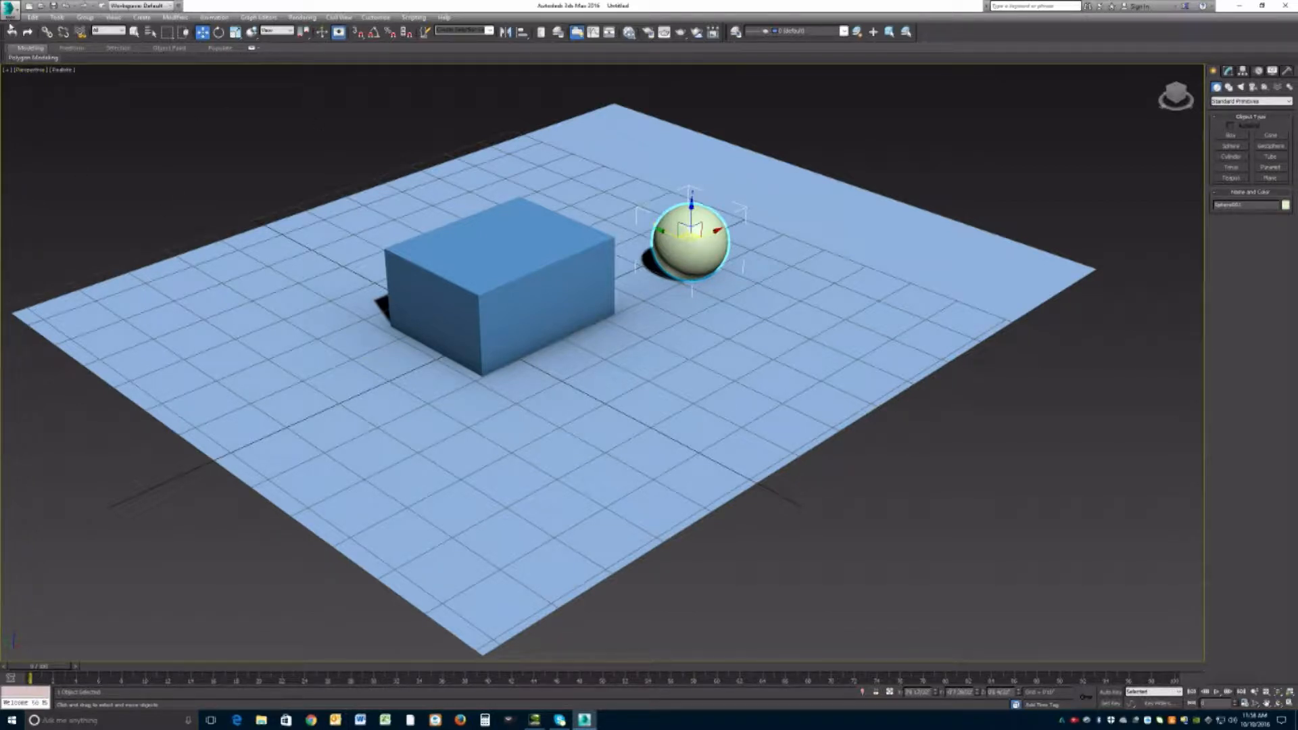
Set the perspective viewport's visual style to Shaded
{"action": "left_click", "coordinate": [20, 70]}
{"action": "left_click", "coordinate": [181, 172]}
{"action": "left_click", "coordinate": [29, 71]}
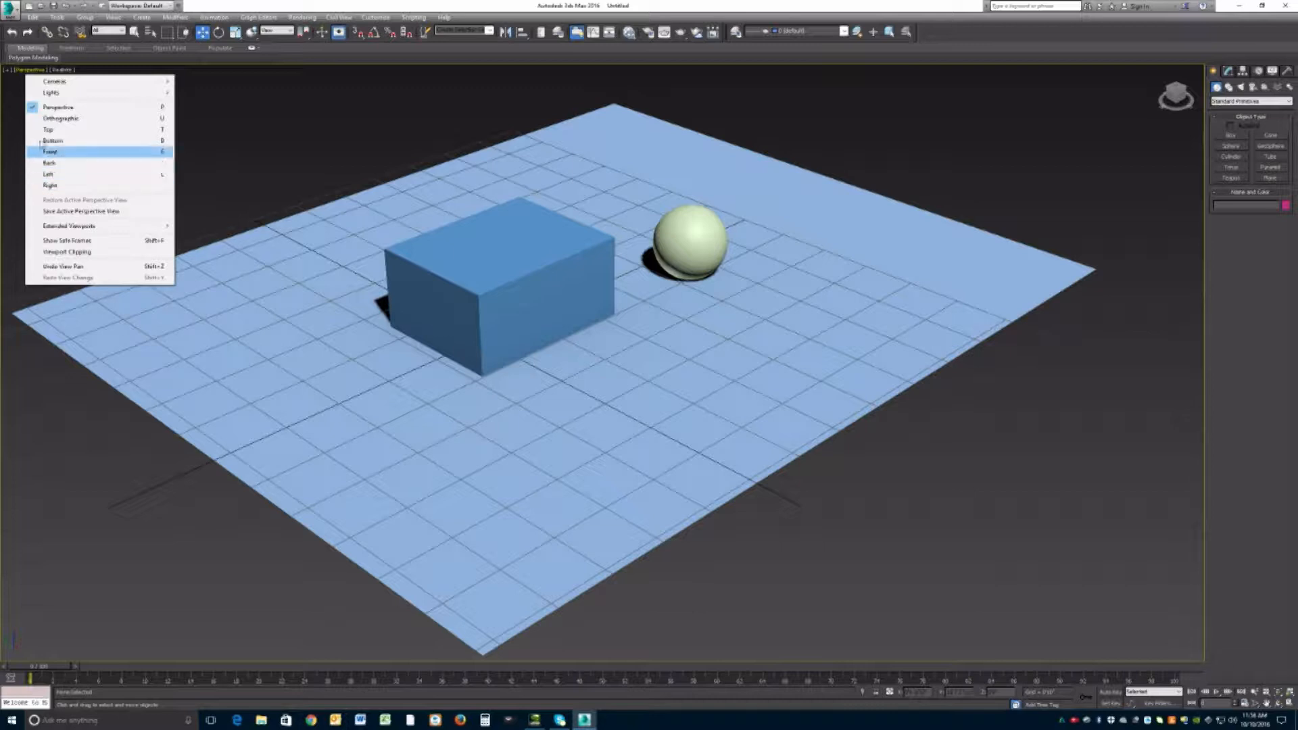
{"action": "left_click", "coordinate": [60, 72]}
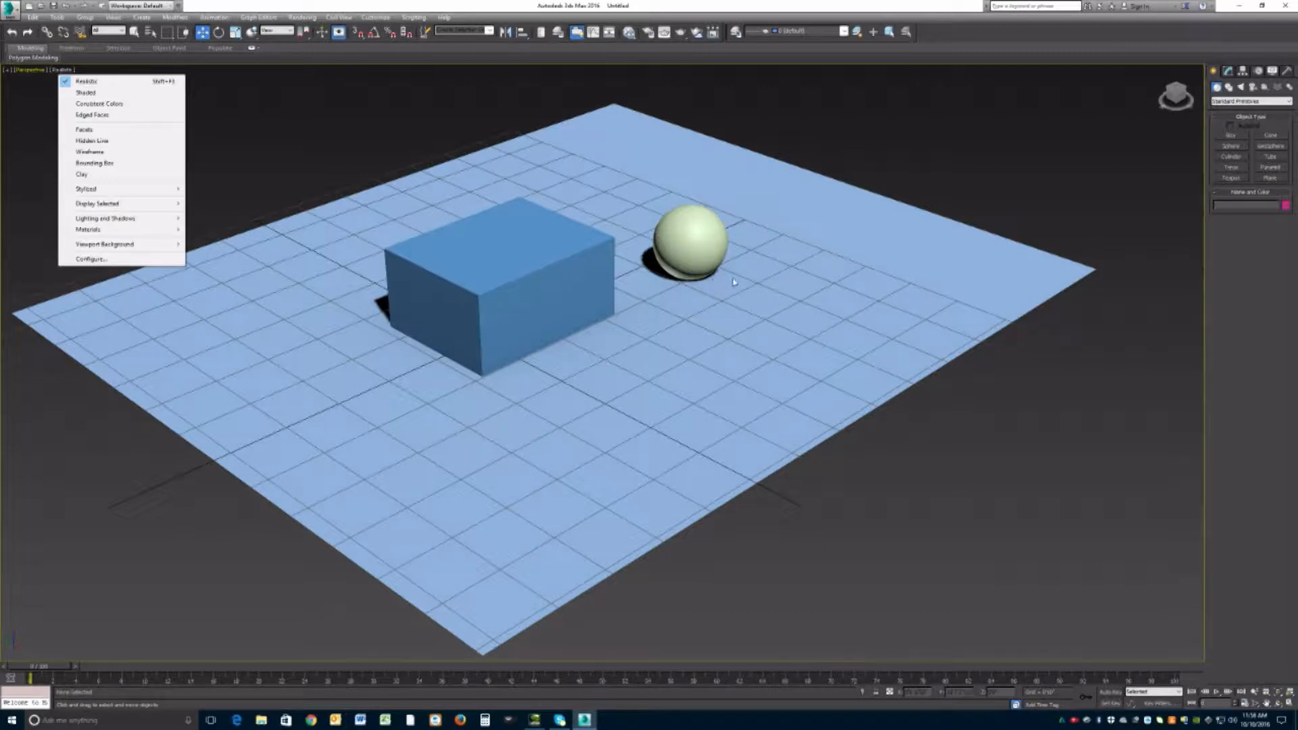
{"action": "left_click", "coordinate": [87, 94]}
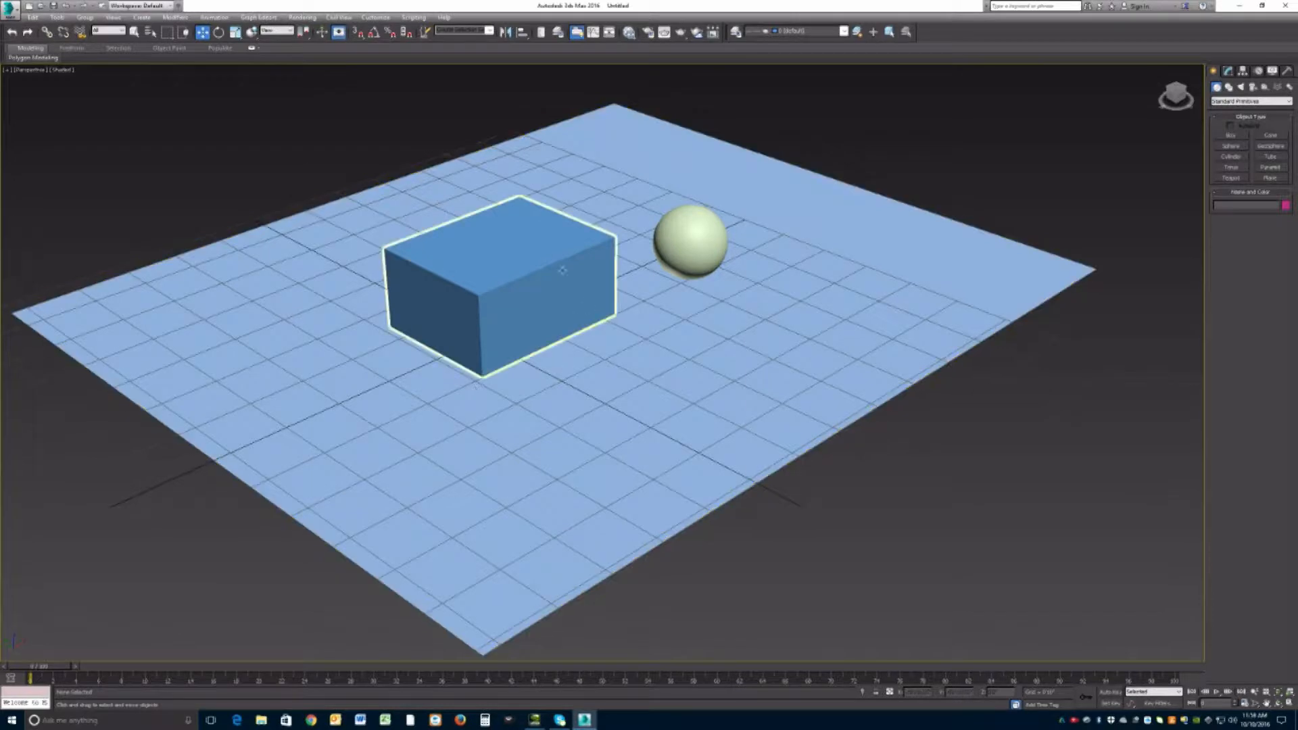
Change the blue box's object color to red using the 3ds Max palette
{"action": "left_click", "coordinate": [519, 277]}
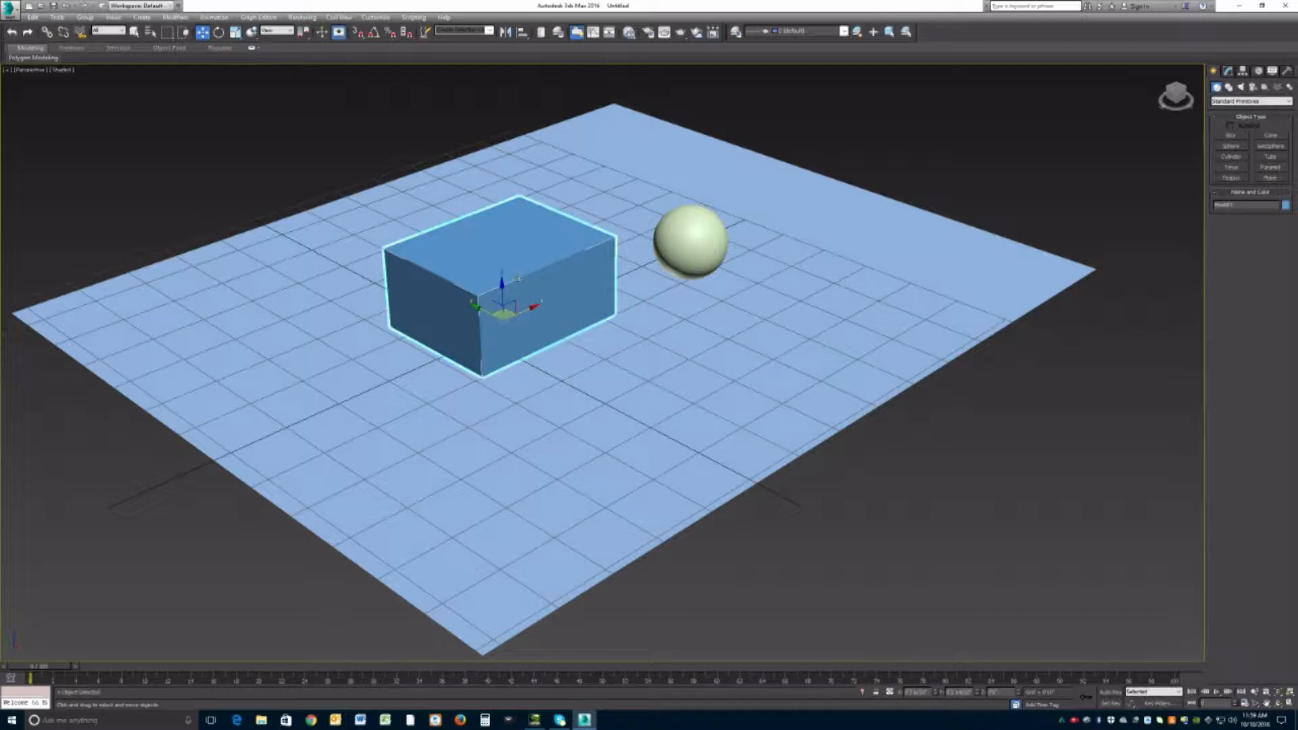
{"action": "left_click", "coordinate": [1286, 206]}
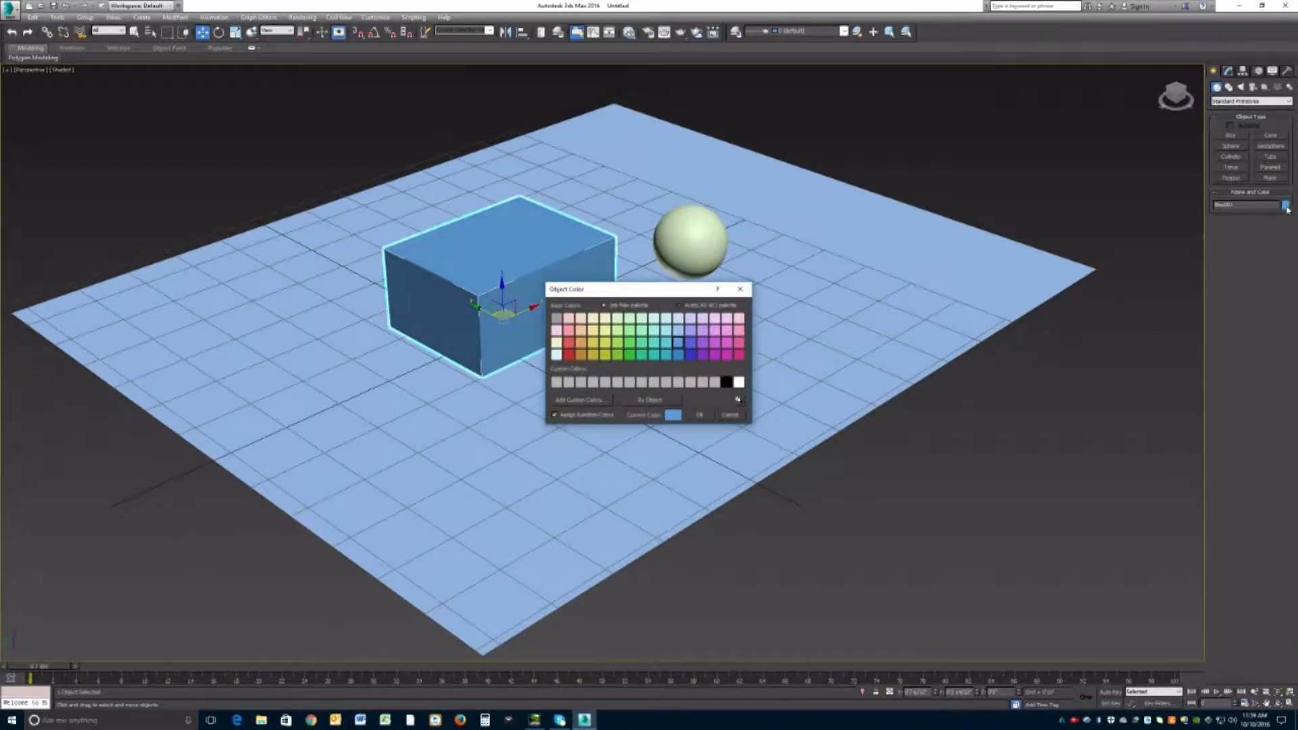
{"action": "left_click_drag", "start_coordinate": [604, 292], "coordinate": [296, 184]}
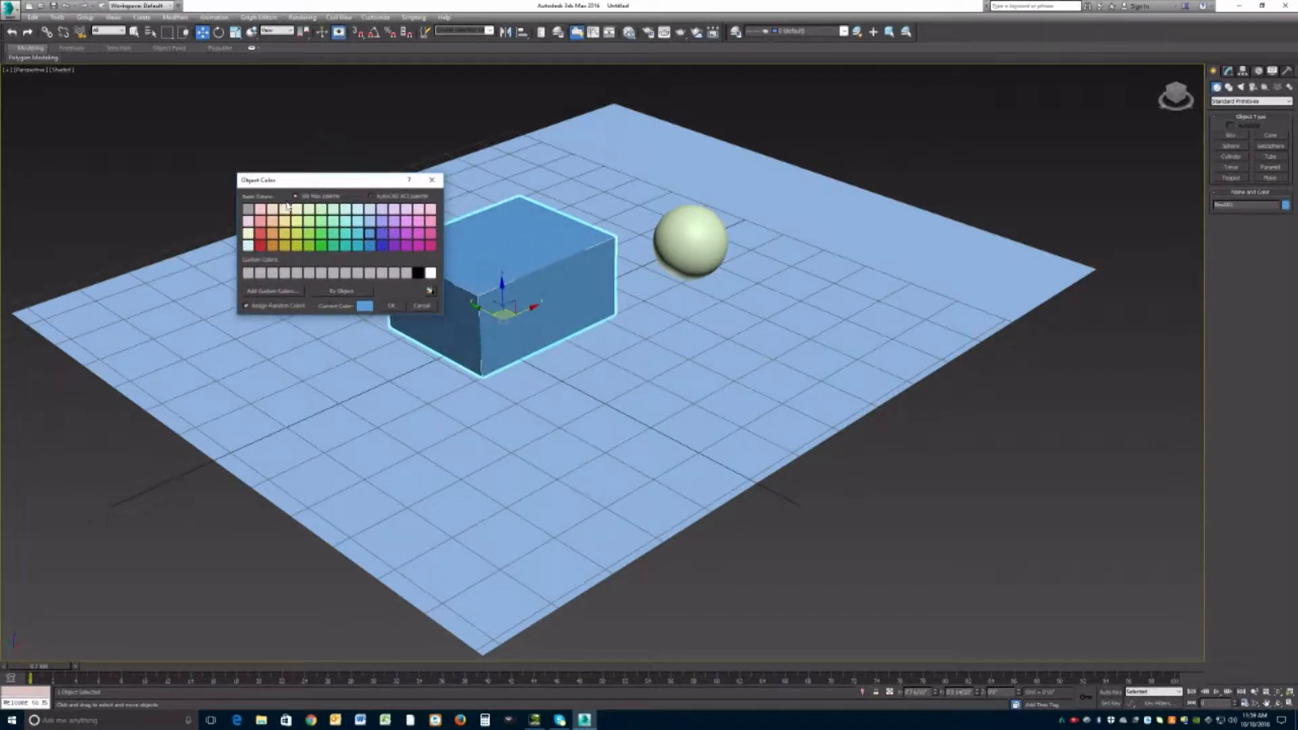
{"action": "left_click", "coordinate": [309, 239]}
{"action": "left_click", "coordinate": [262, 235]}
{"action": "left_click", "coordinate": [391, 306]}
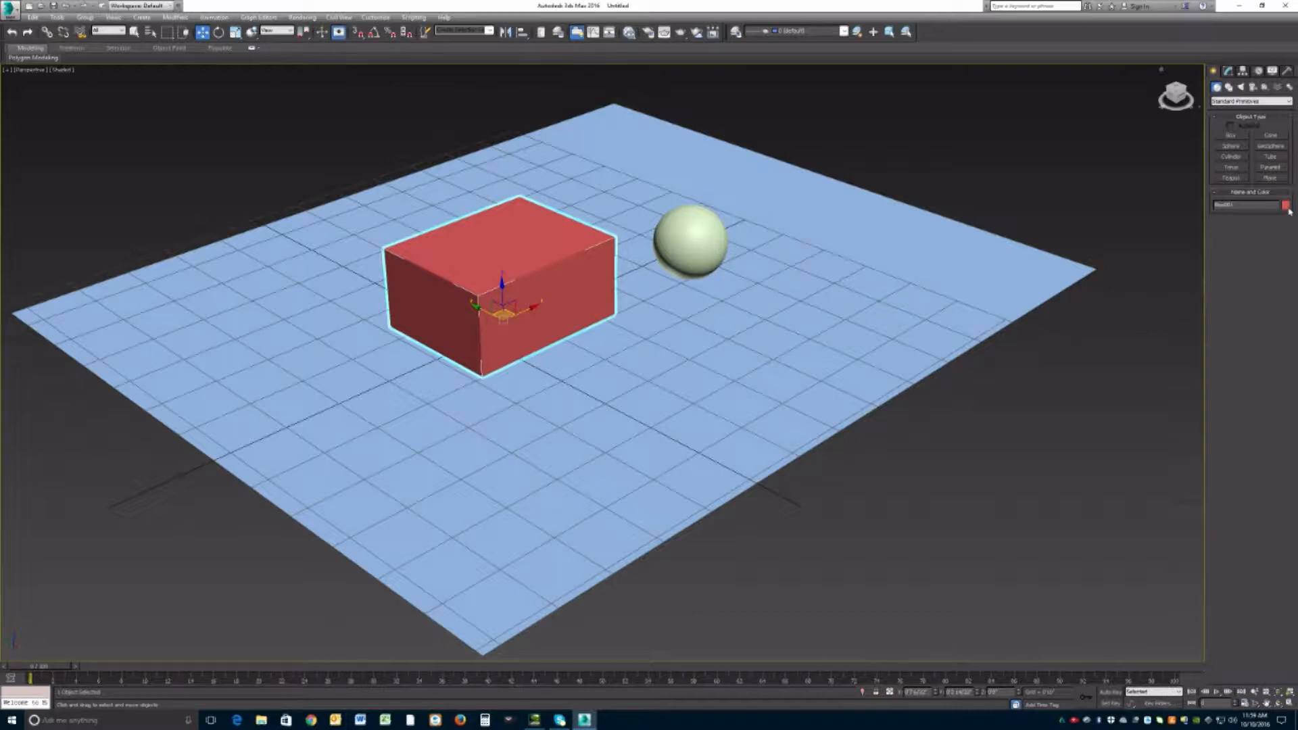
Select the ground plane and display the viewport in Consistent Colors with Edged Faces enabled
{"action": "left_click", "coordinate": [703, 236]}
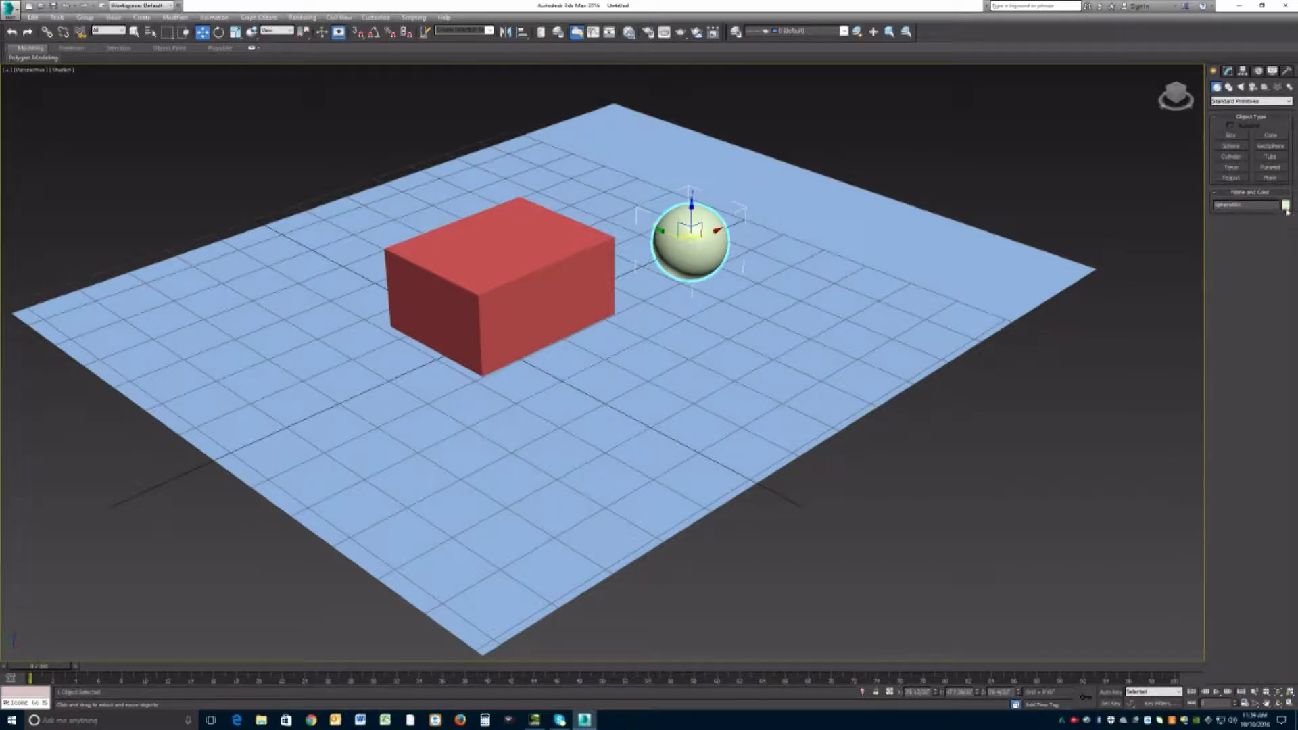
{"action": "left_click", "coordinate": [912, 289]}
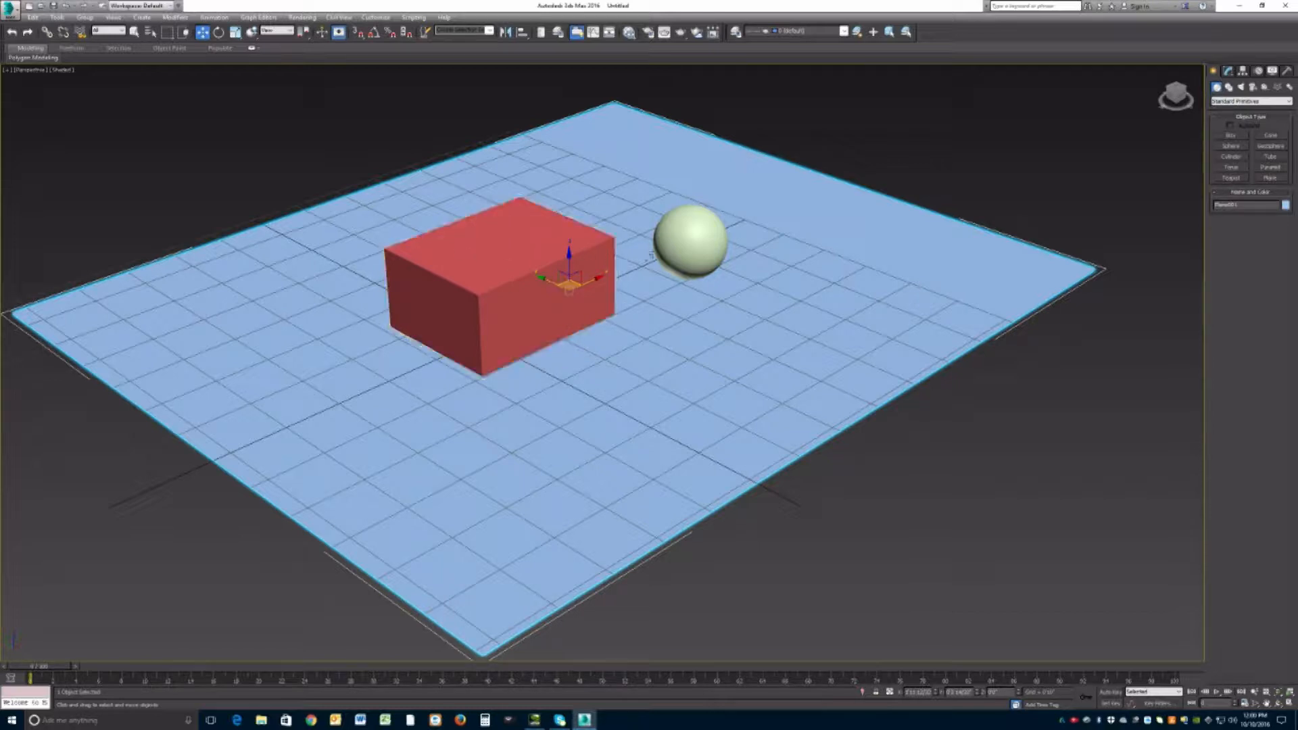
{"action": "left_click", "coordinate": [62, 70]}
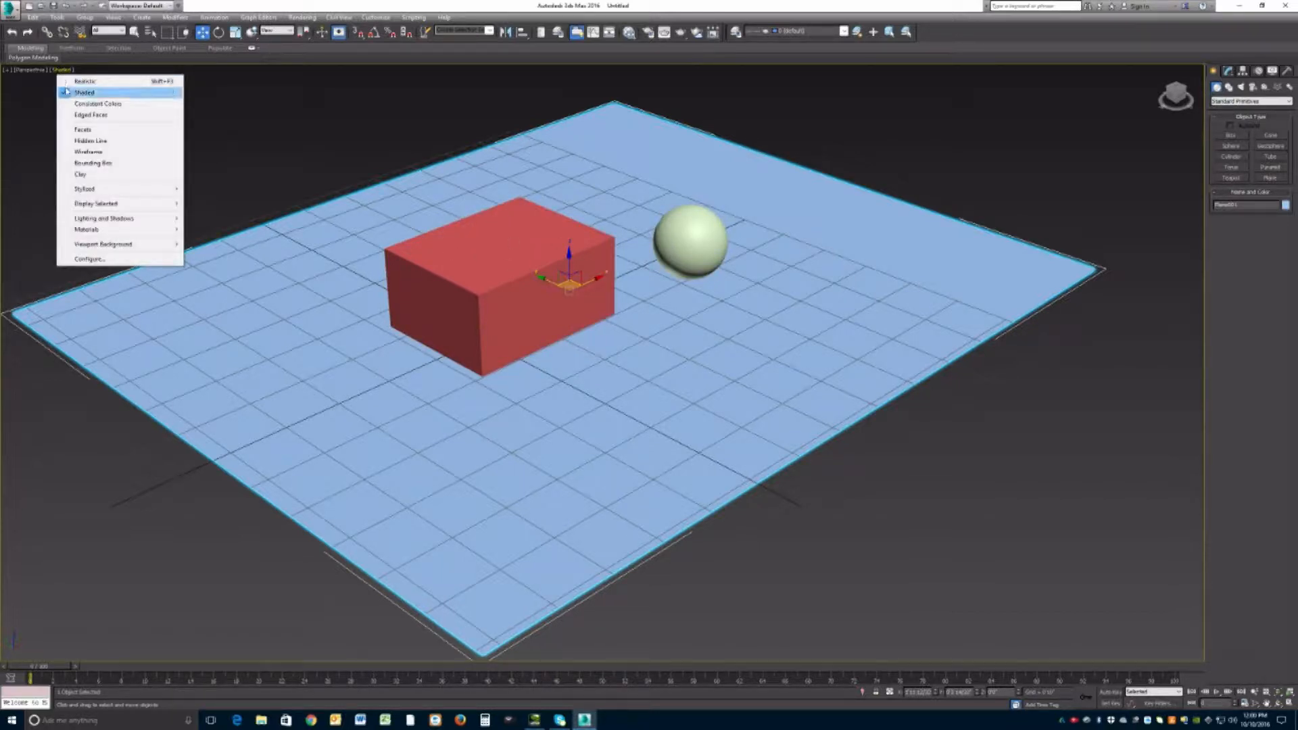
{"action": "left_click", "coordinate": [91, 104]}
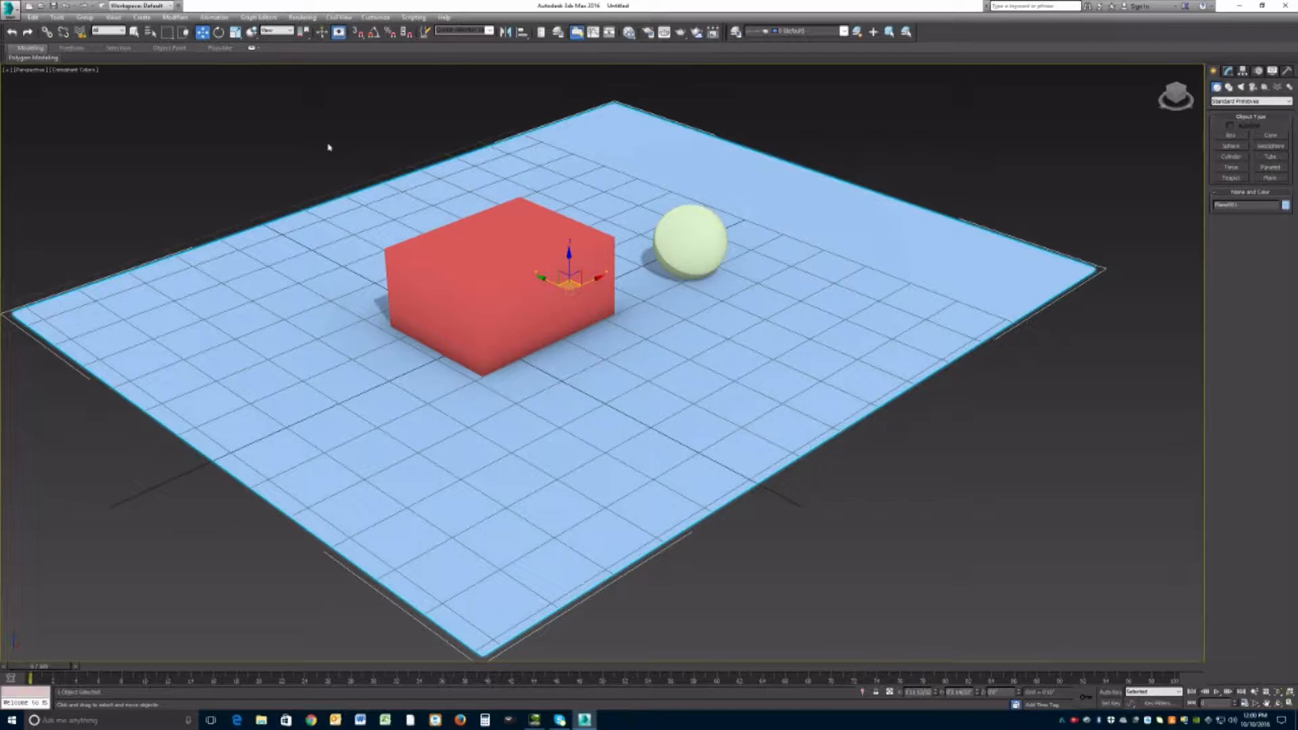
{"action": "left_click", "coordinate": [80, 70]}
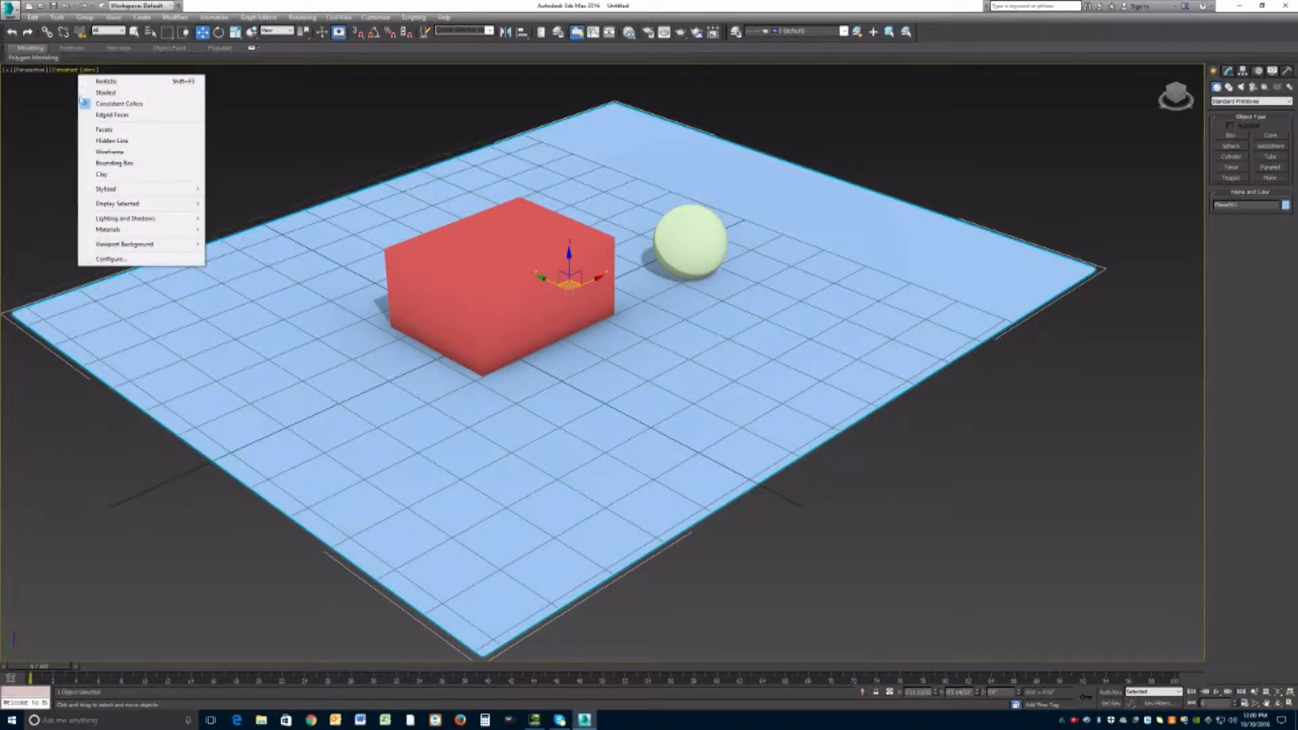
{"action": "left_click", "coordinate": [95, 115]}
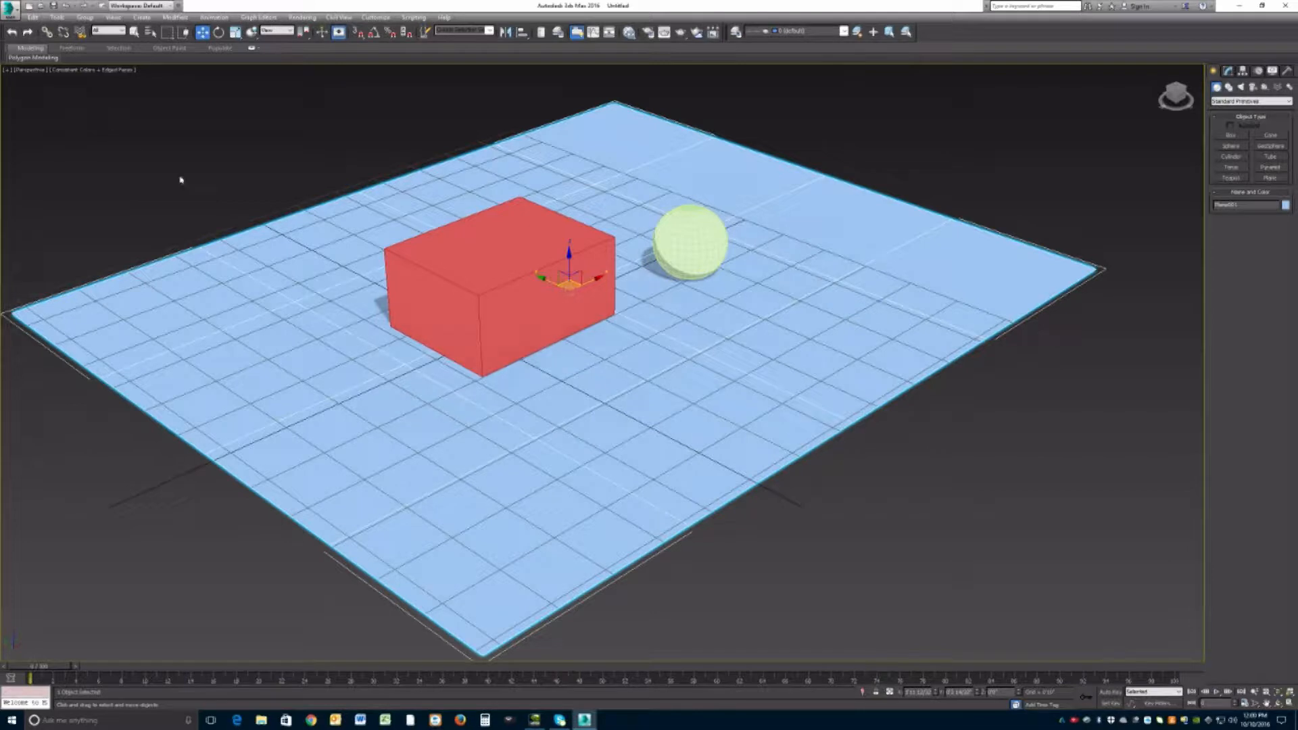
Switch the viewport to Shaded while keeping Edged Faces on, and select the red box
{"action": "left_click", "coordinate": [103, 70]}
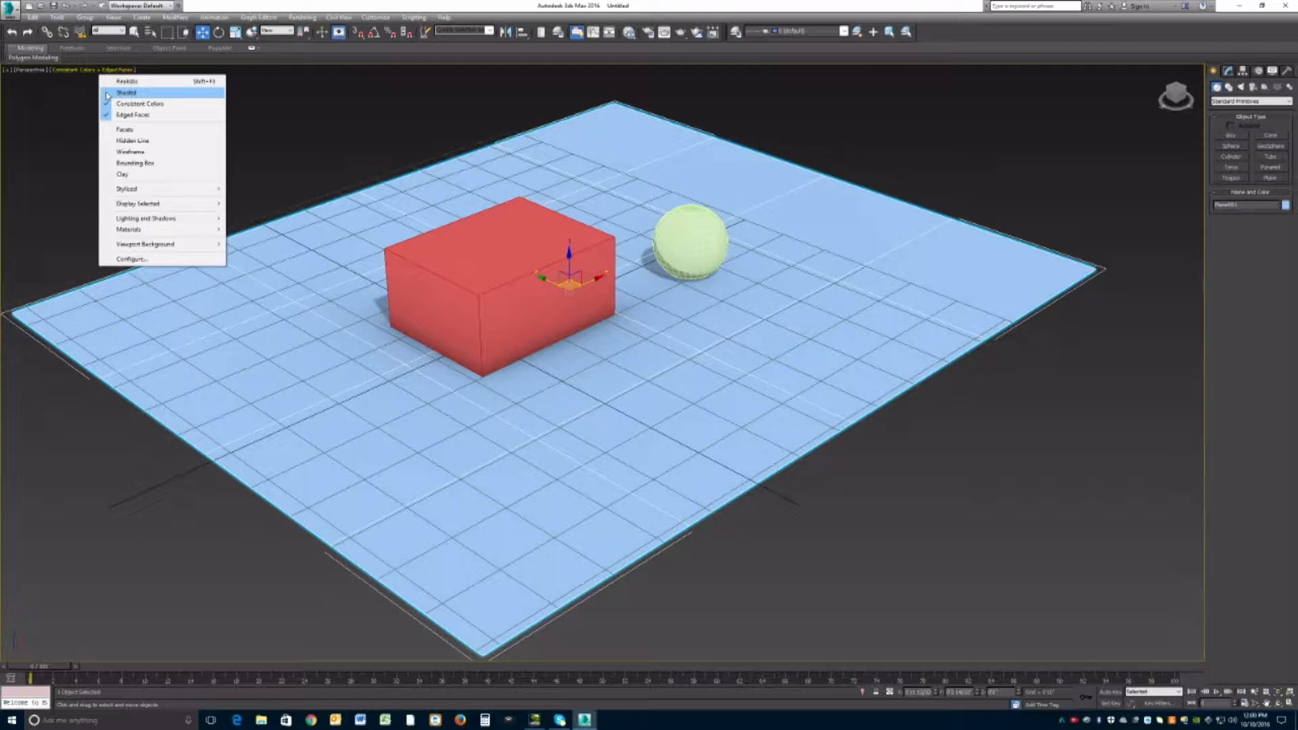
{"action": "left_click", "coordinate": [107, 95]}
{"action": "left_click", "coordinate": [92, 72]}
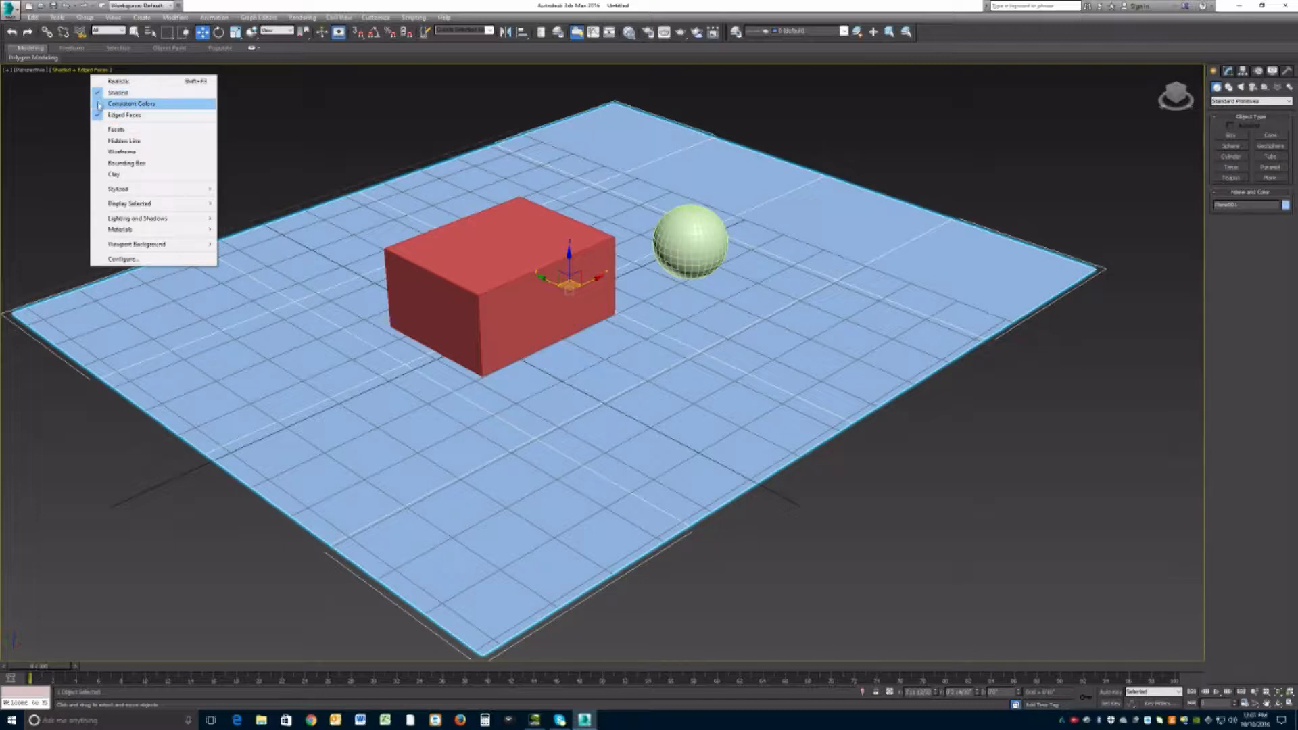
{"action": "left_click", "coordinate": [413, 278]}
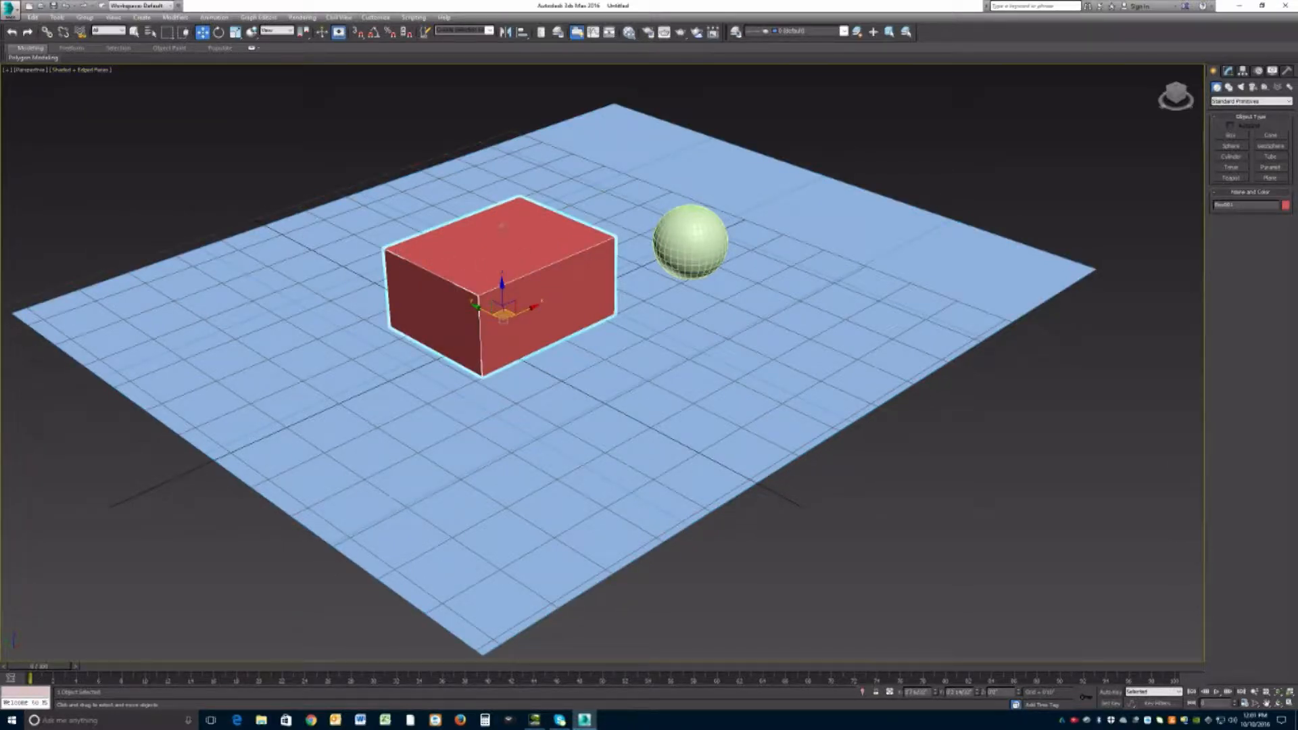
Select the sphere and adjust its segment count in the modifier parameters
{"action": "left_click", "coordinate": [694, 230]}
{"action": "middle_click_drag", "start_coordinate": [695, 227], "coordinate": [665, 225]}
{"action": "scroll", "coordinate": [664, 225], "scroll_direction": "up", "scroll_amount": 4}
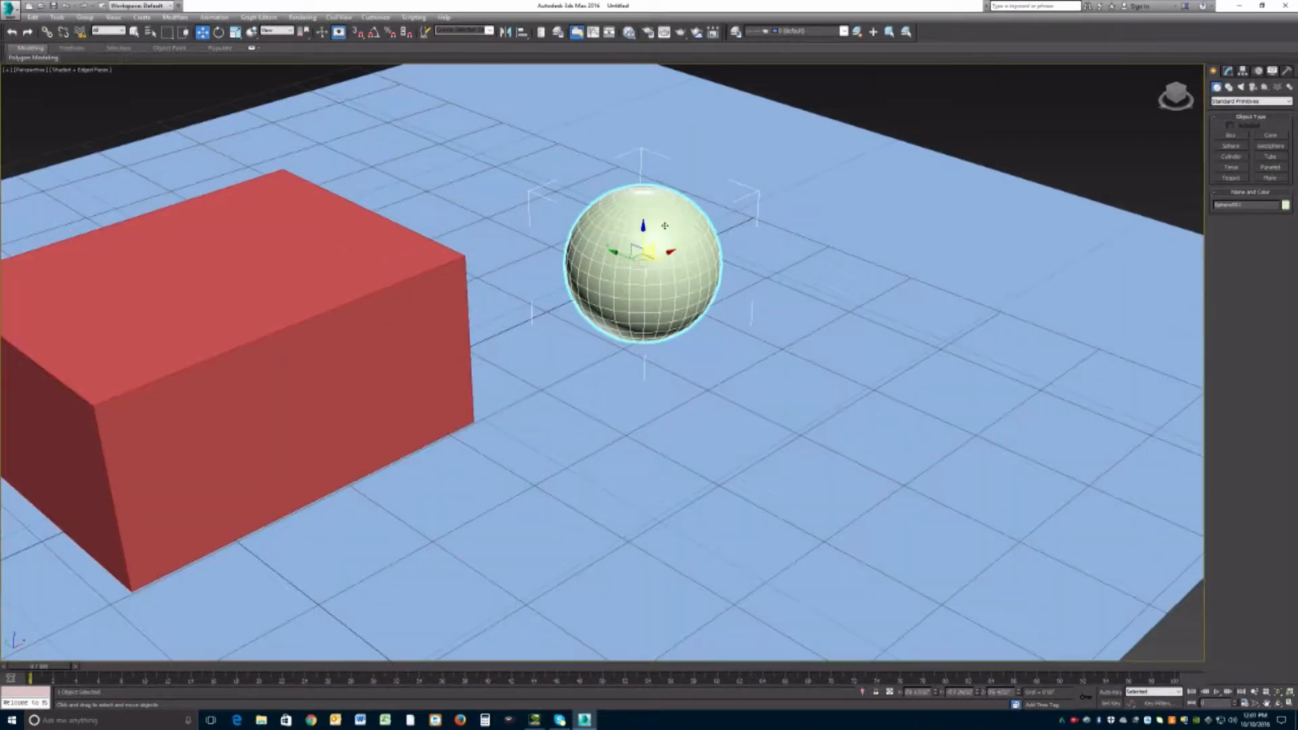
{"action": "left_click", "coordinate": [1228, 70]}
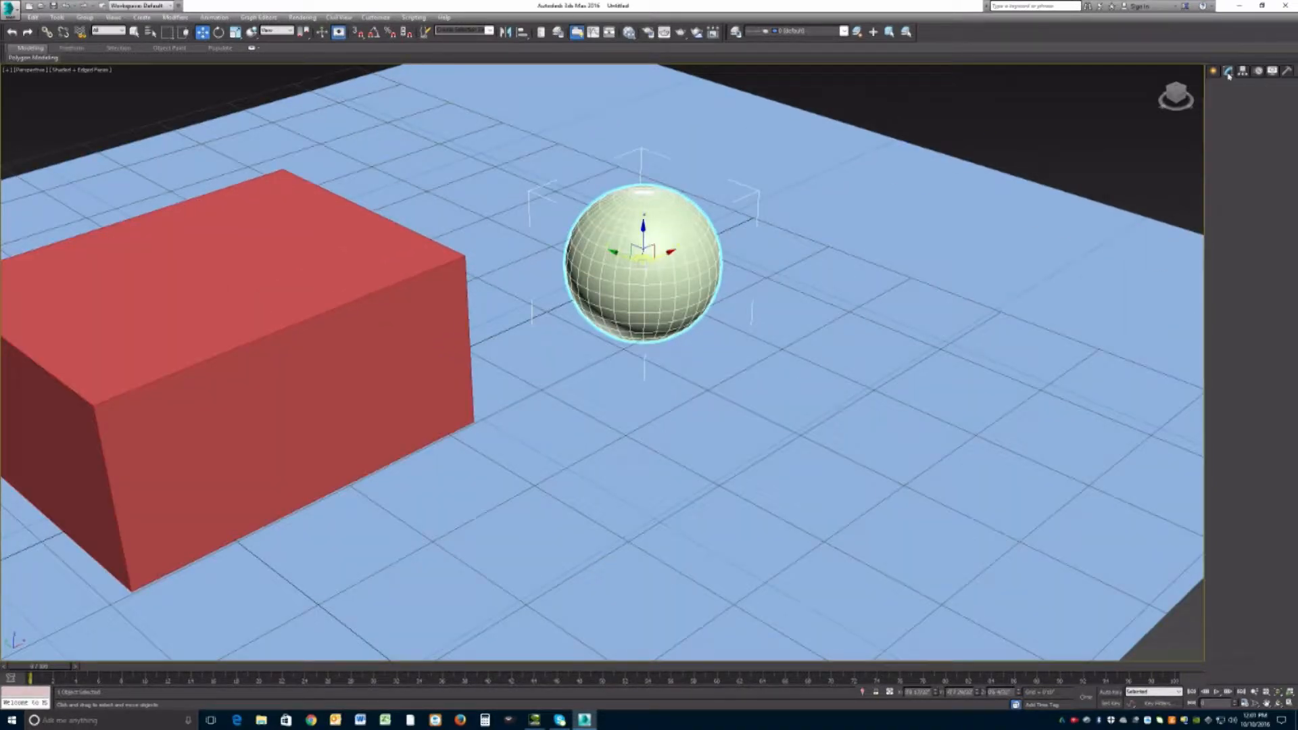
{"action": "left_click_drag", "start_coordinate": [1274, 229], "coordinate": [1278, 237]}
{"action": "mouse_move", "coordinate": [863, 252]}
{"action": "middle_mouse_down"}
{"action": "mouse_move", "coordinate": [889, 264]}
{"action": "mouse_move", "coordinate": [887, 248]}
{"action": "middle_mouse_up"}
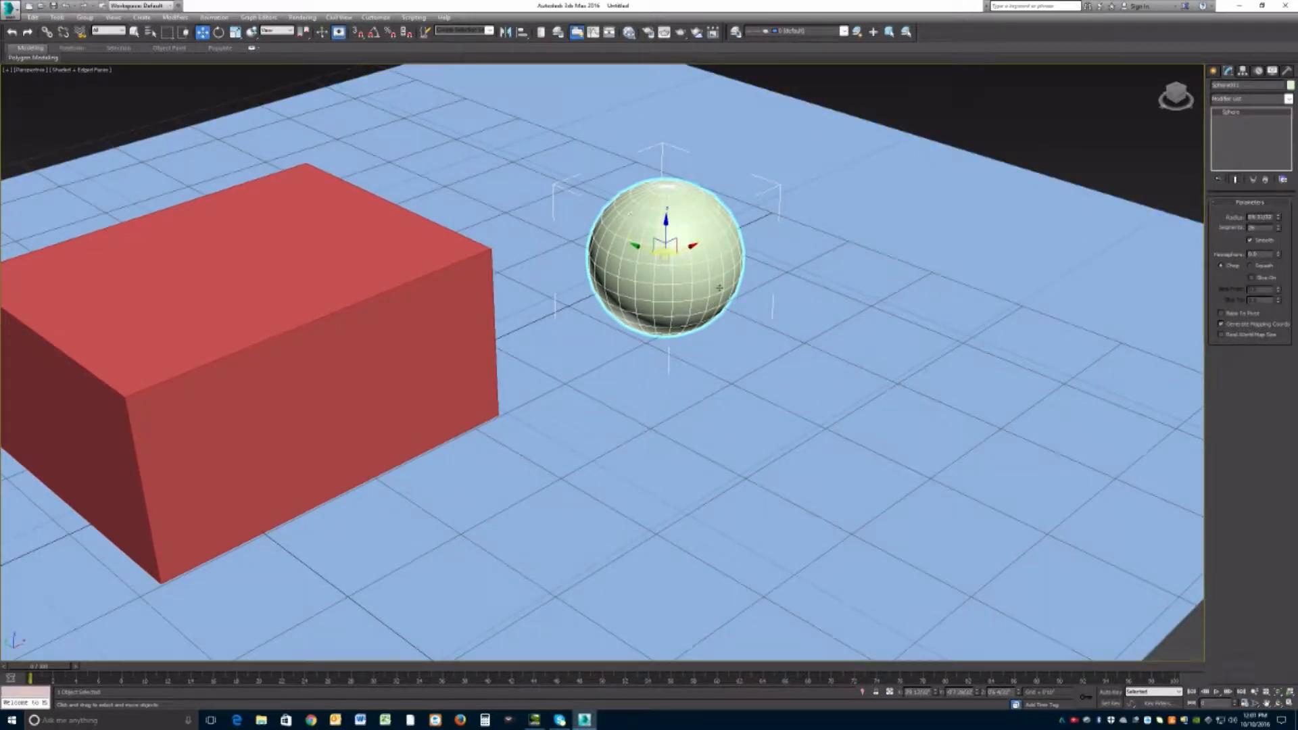
Select the red box and examine the box and sphere wireframes from different angles
{"action": "left_click", "coordinate": [443, 267]}
{"action": "middle_click_drag", "start_coordinate": [372, 296], "coordinate": [457, 281]}
{"action": "scroll", "coordinate": [451, 286], "scroll_direction": "down", "scroll_amount": 4}
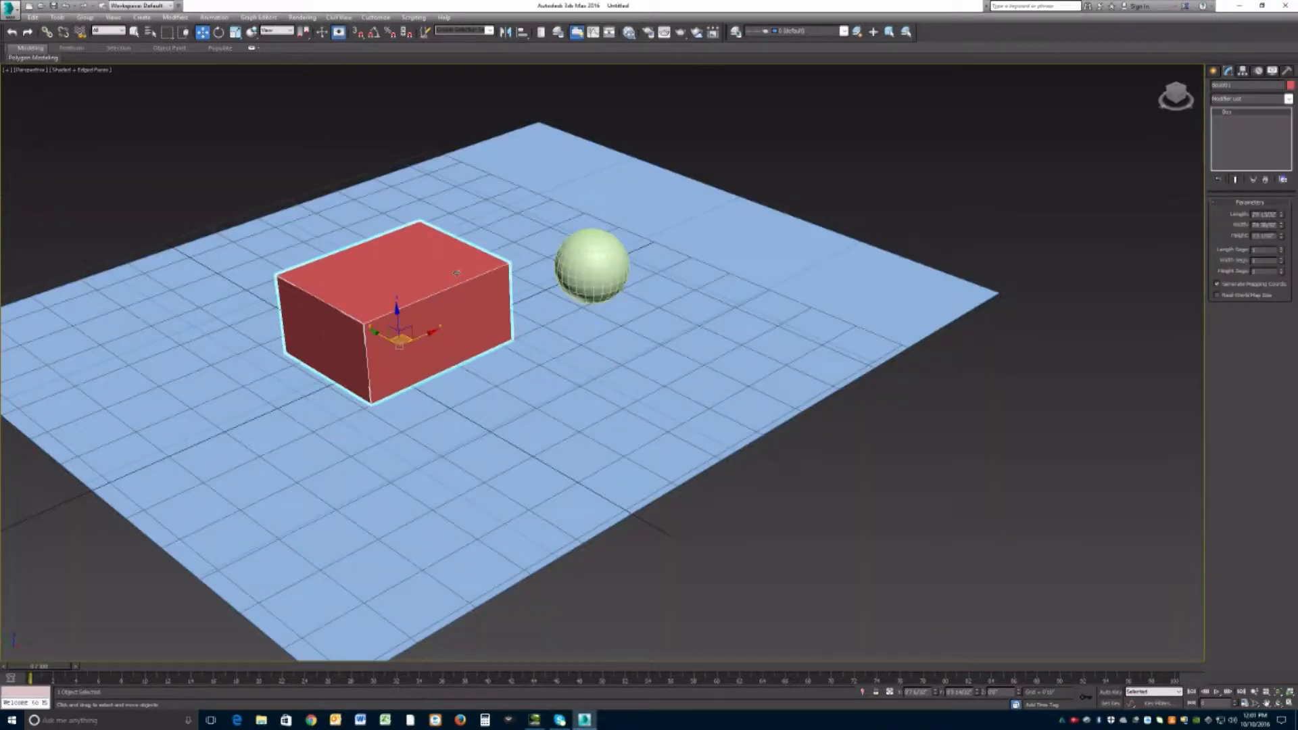
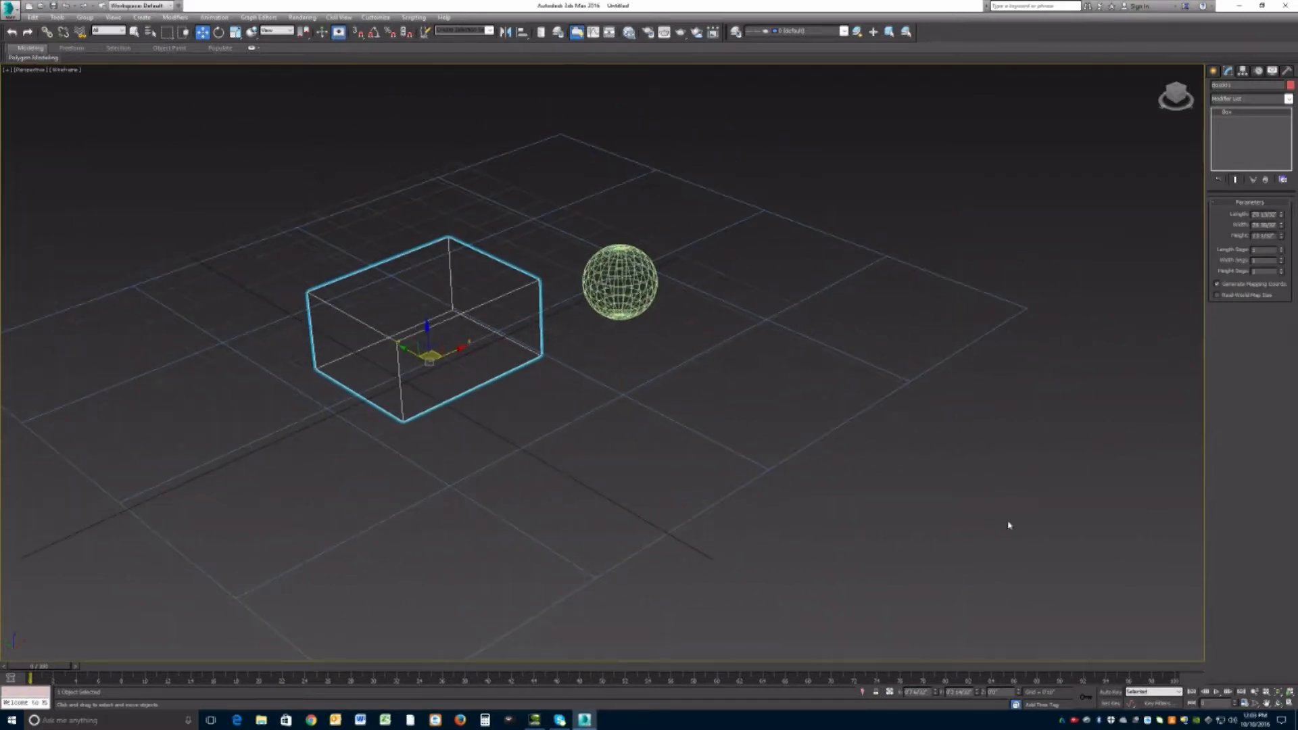
{"action": "left_click", "coordinate": [1278, 703]}
{"action": "left_click_drag", "start_coordinate": [651, 432], "coordinate": [577, 382]}
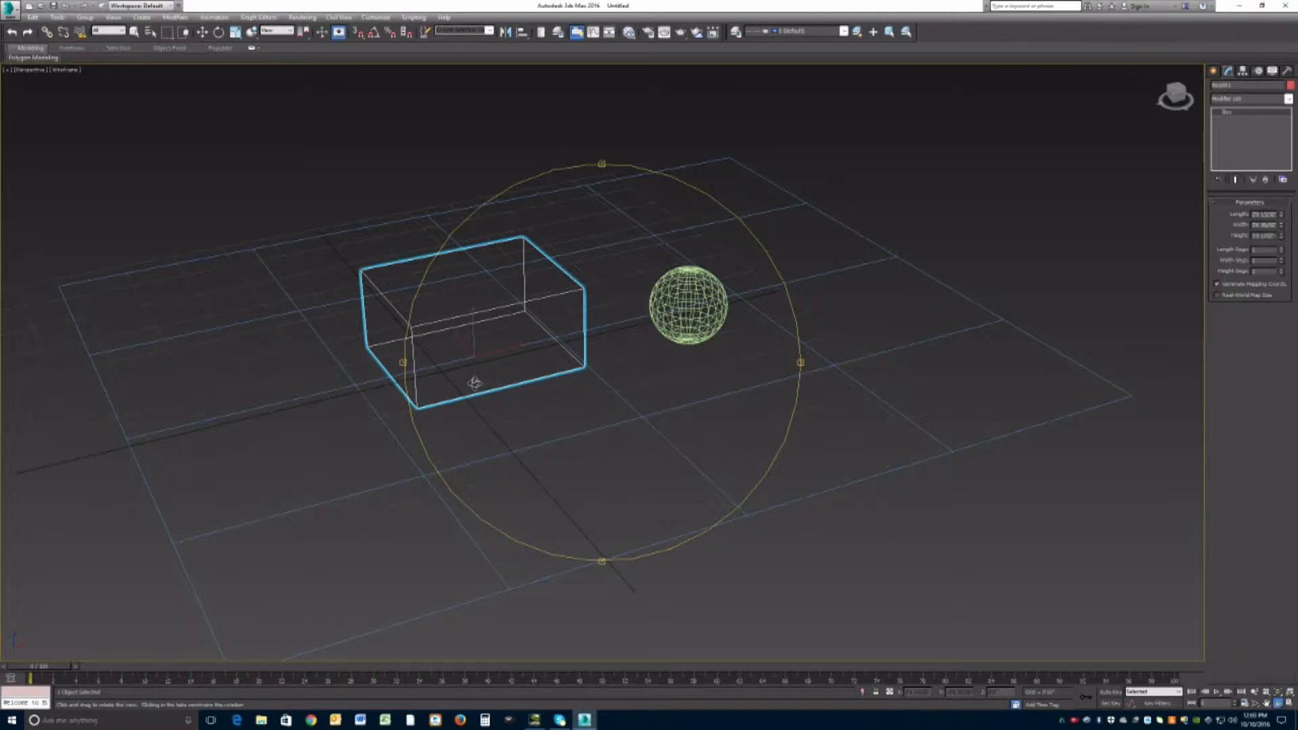
{"action": "left_click_drag", "start_coordinate": [475, 383], "coordinate": [510, 387]}
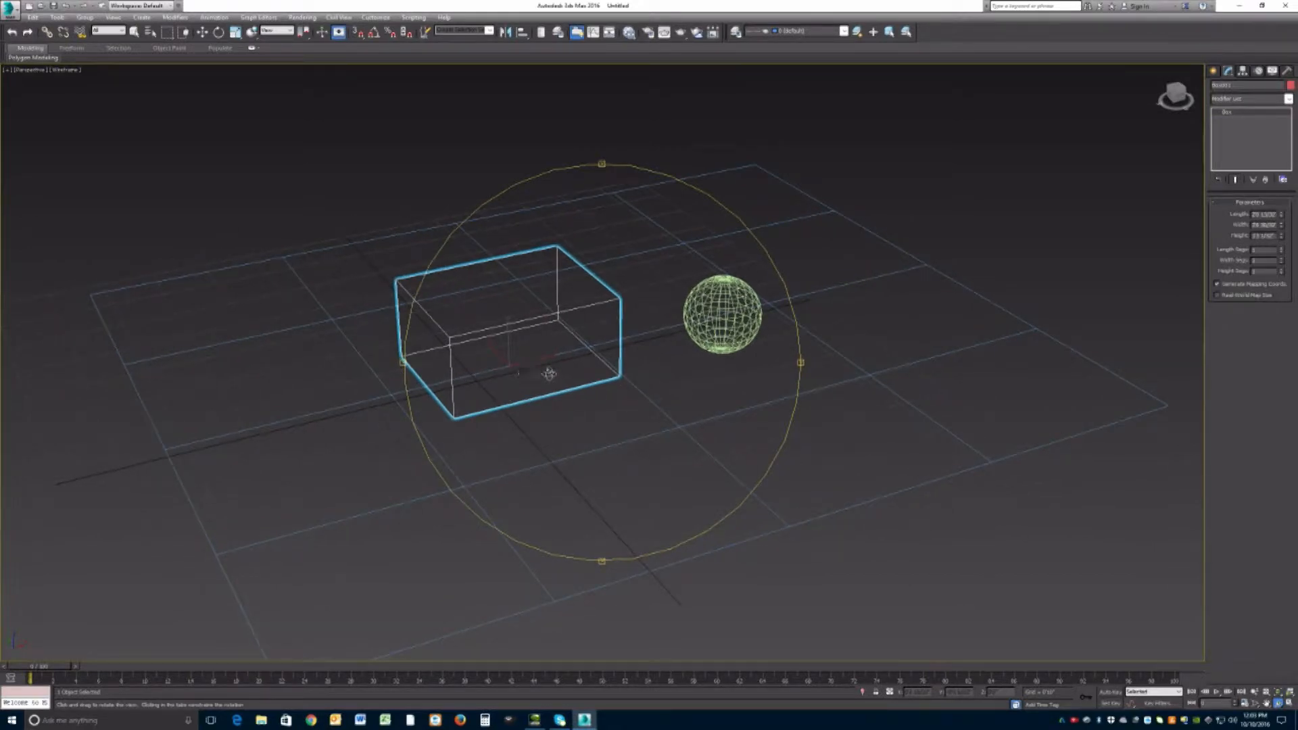
{"action": "left_click_drag", "start_coordinate": [642, 371], "coordinate": [610, 359]}
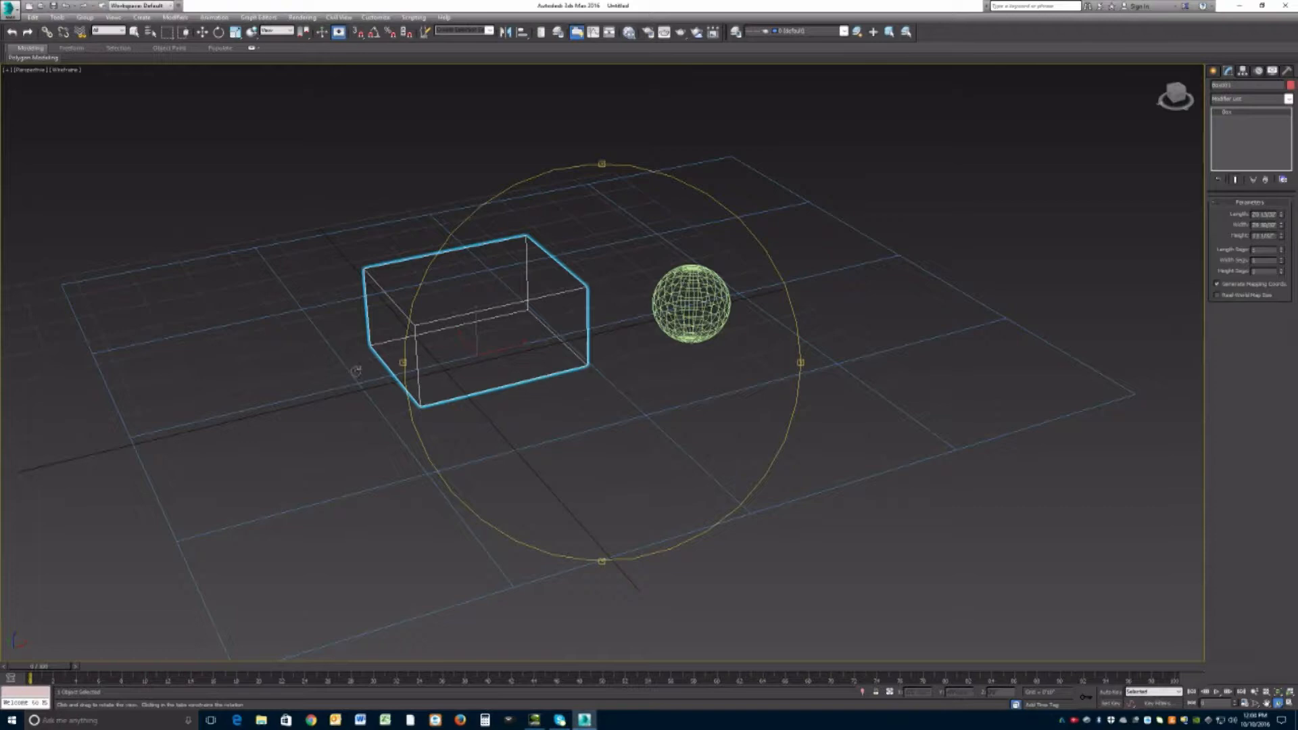
{"action": "left_click_drag", "start_coordinate": [473, 362], "coordinate": [498, 321]}
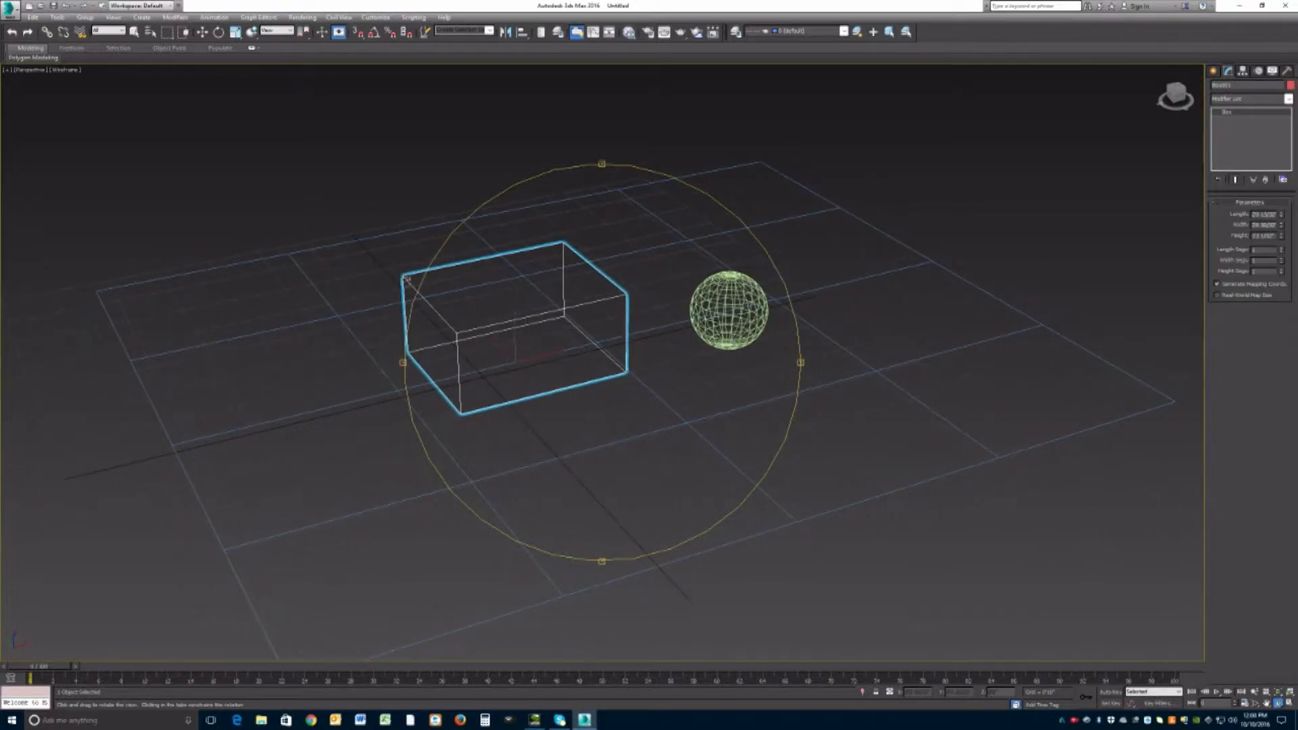
Display the scene objects as Bounding Box in the perspective viewport
{"action": "left_click", "coordinate": [65, 70]}
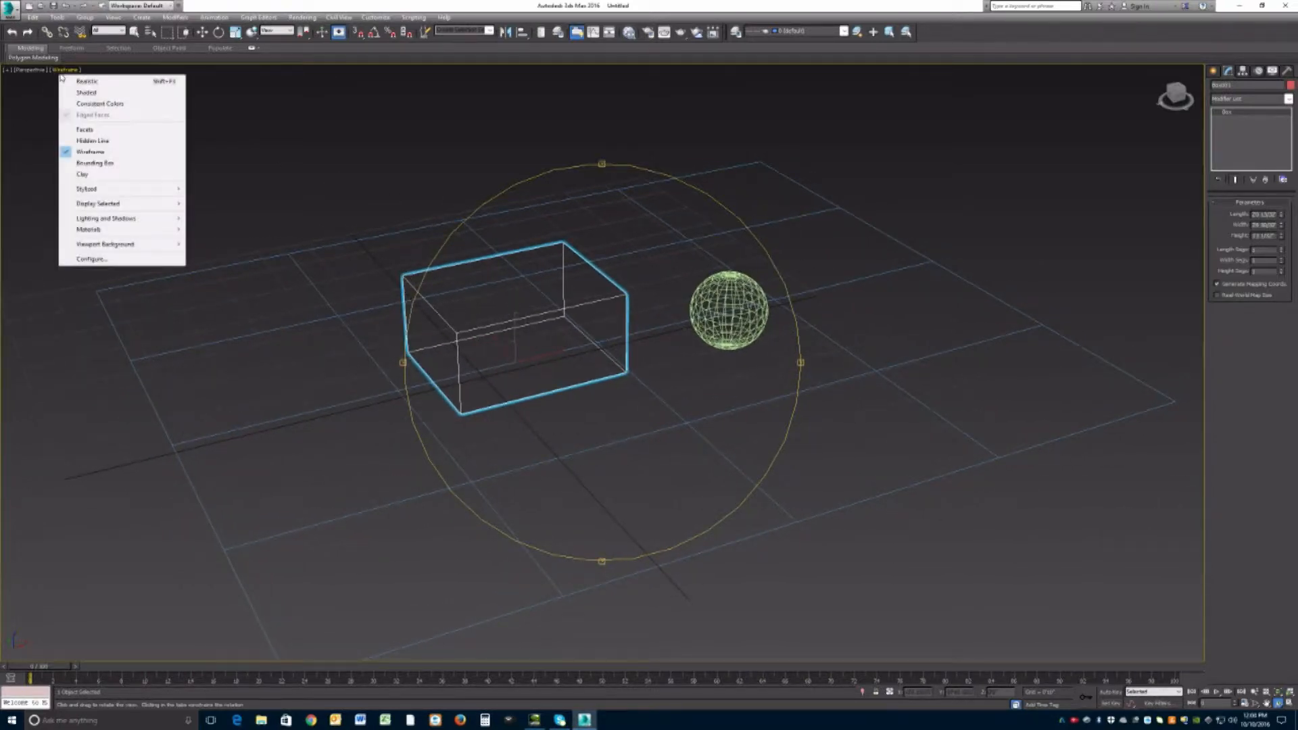
{"action": "left_click", "coordinate": [89, 164]}
{"action": "left_click_drag", "start_coordinate": [457, 318], "coordinate": [464, 320]}
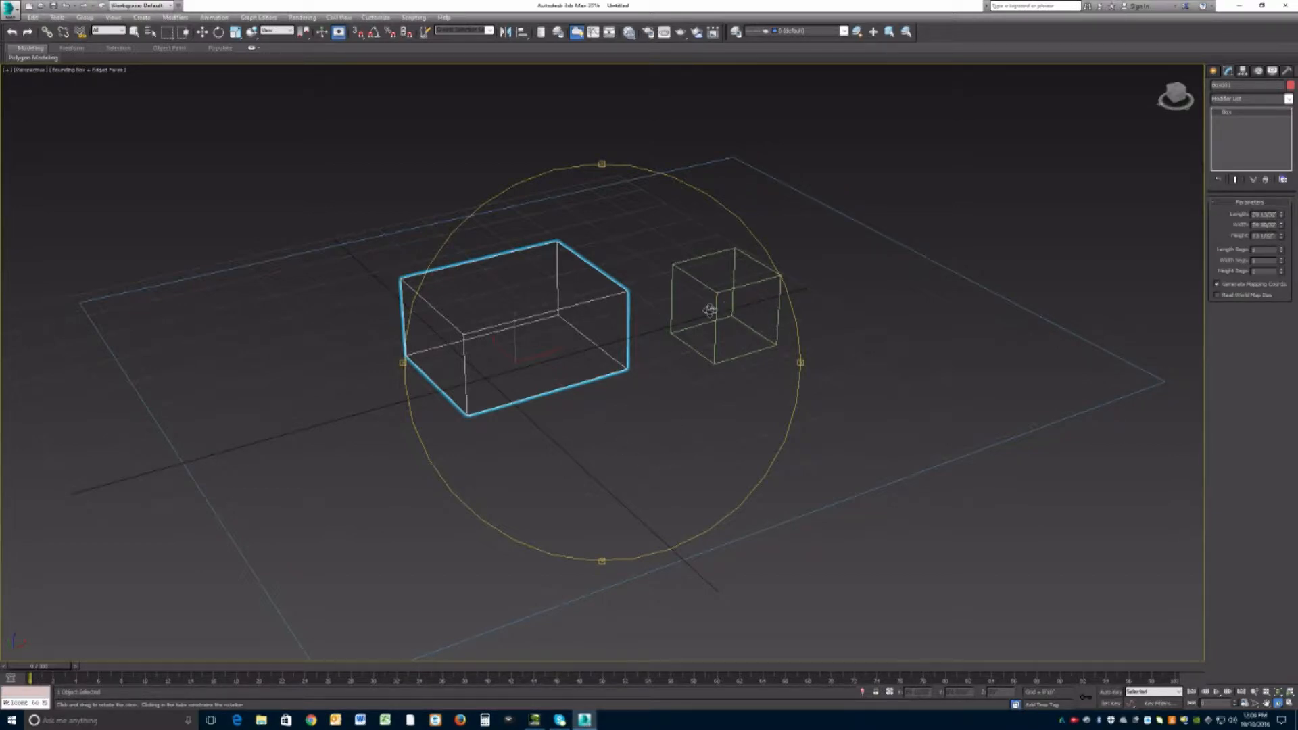
{"action": "mouse_move", "coordinate": [695, 296]}
{"action": "left_mouse_down"}
{"action": "mouse_move", "coordinate": [672, 302]}
{"action": "mouse_move", "coordinate": [683, 304]}
{"action": "left_mouse_up"}
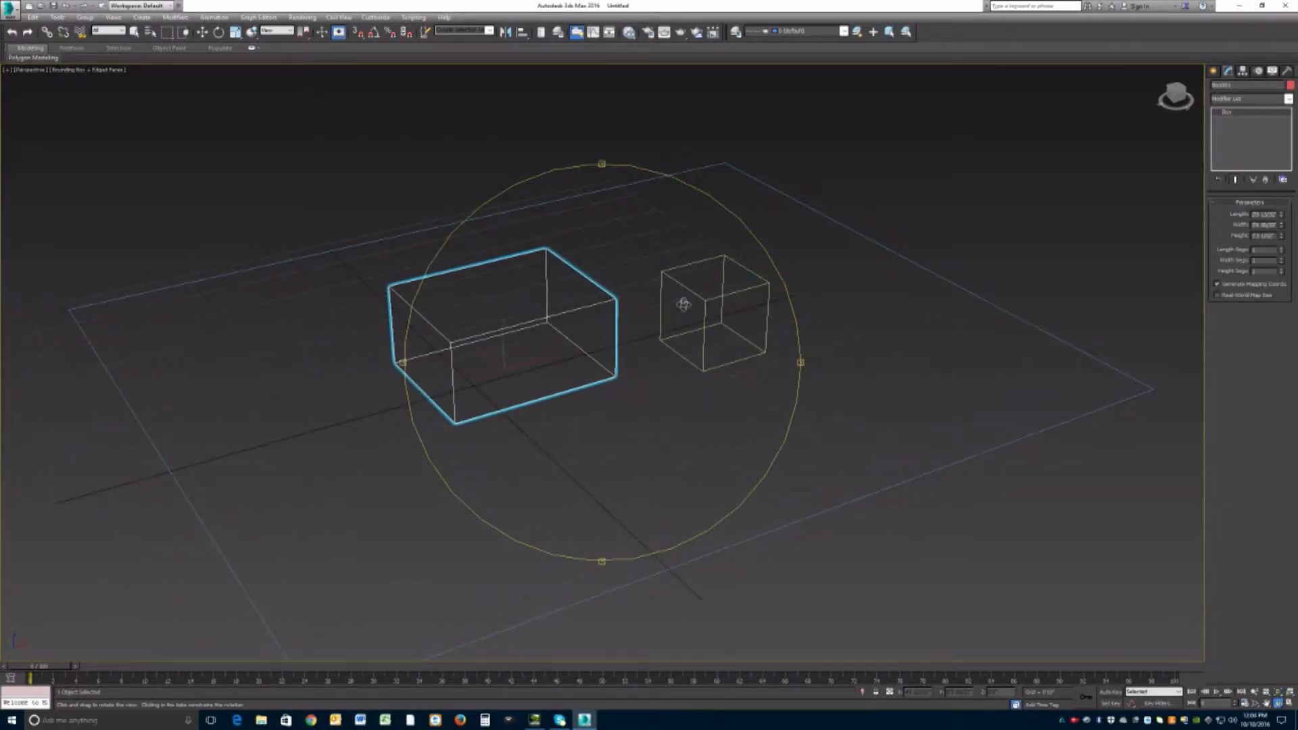
Select the sphere and switch the perspective viewport to the Clay visual style
{"action": "key", "text": "w"}
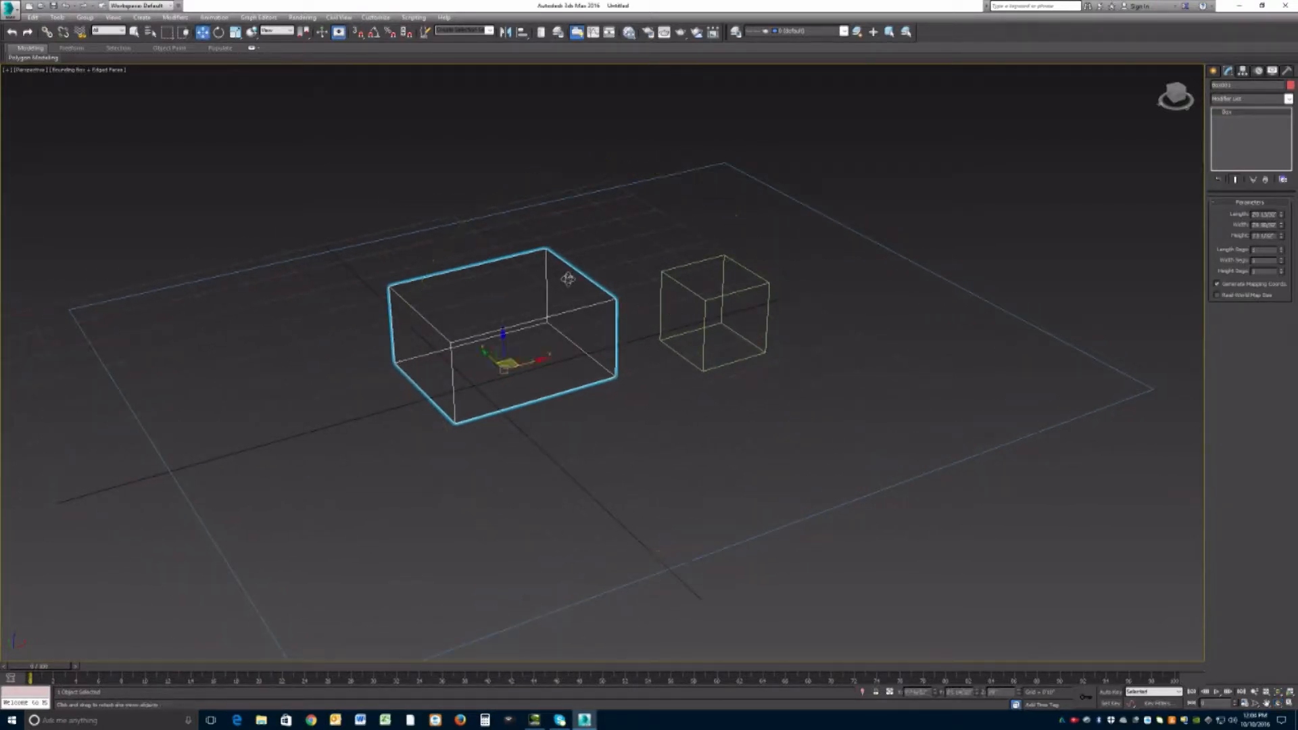
{"action": "left_click", "coordinate": [676, 279]}
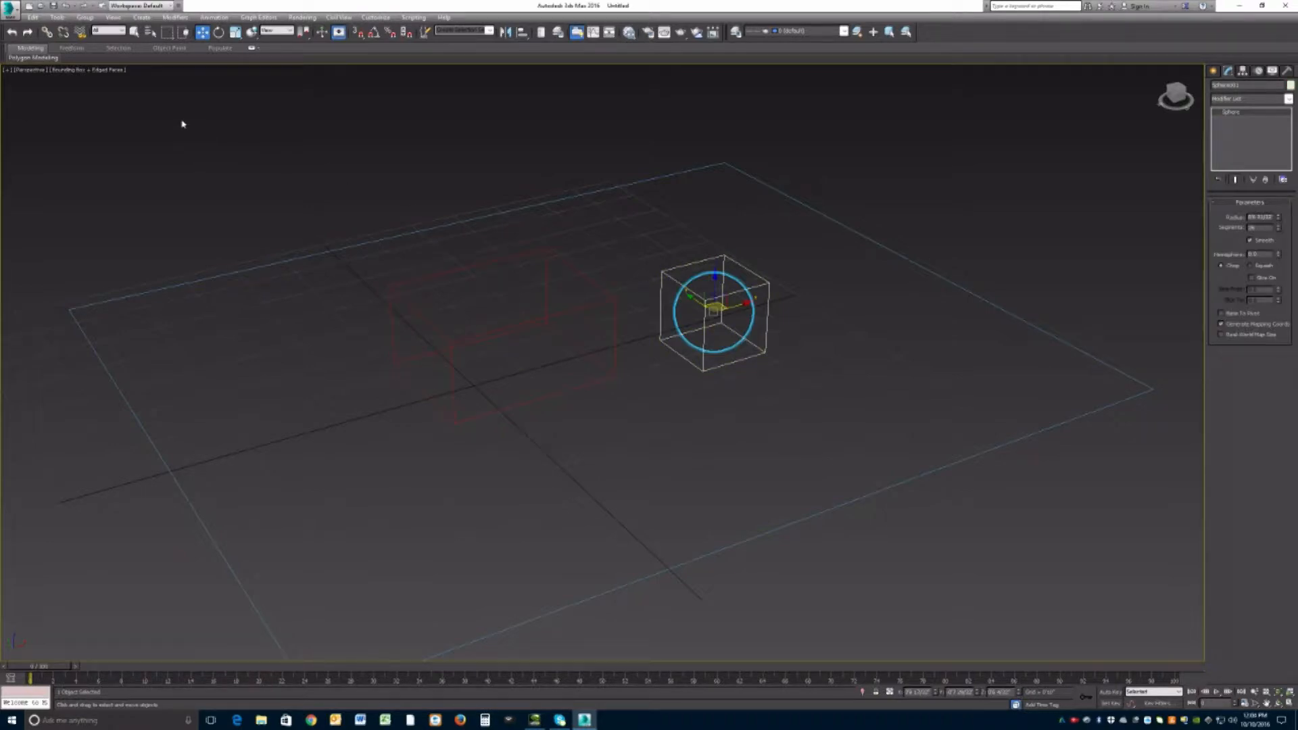
{"action": "left_click", "coordinate": [102, 72]}
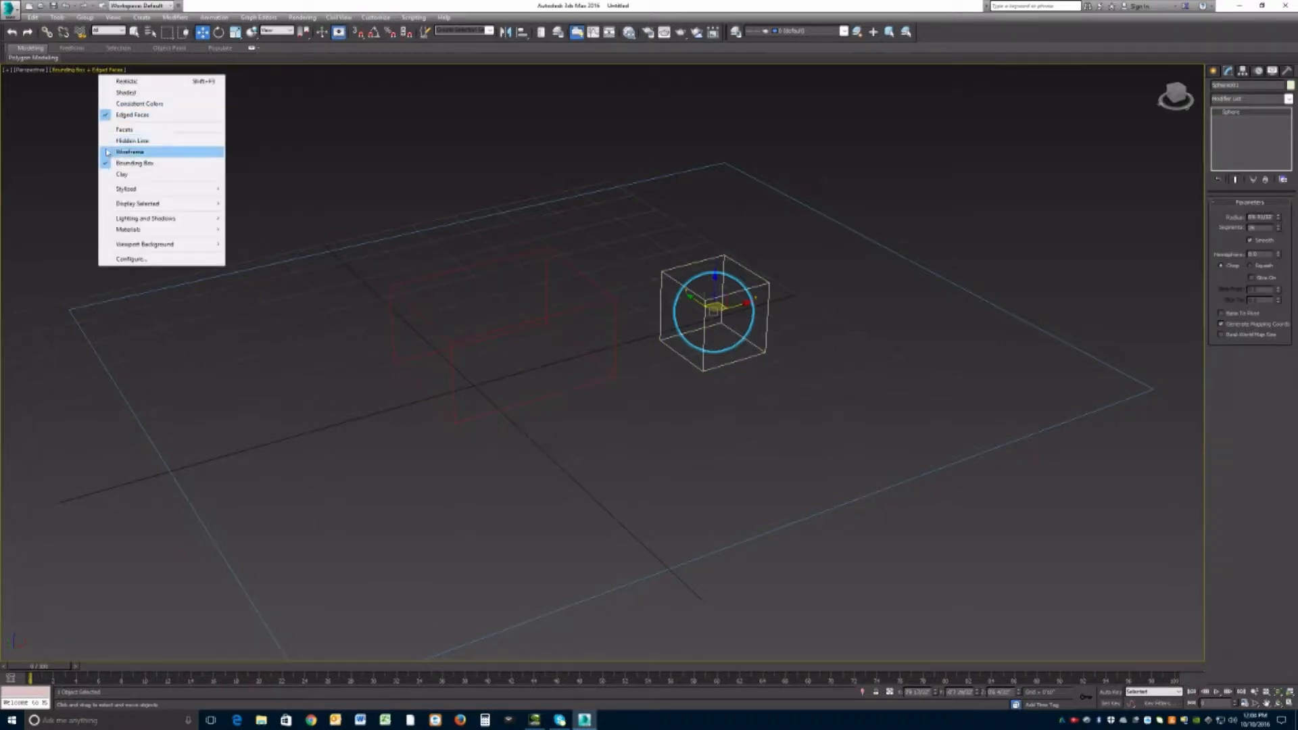
{"action": "left_click", "coordinate": [112, 174]}
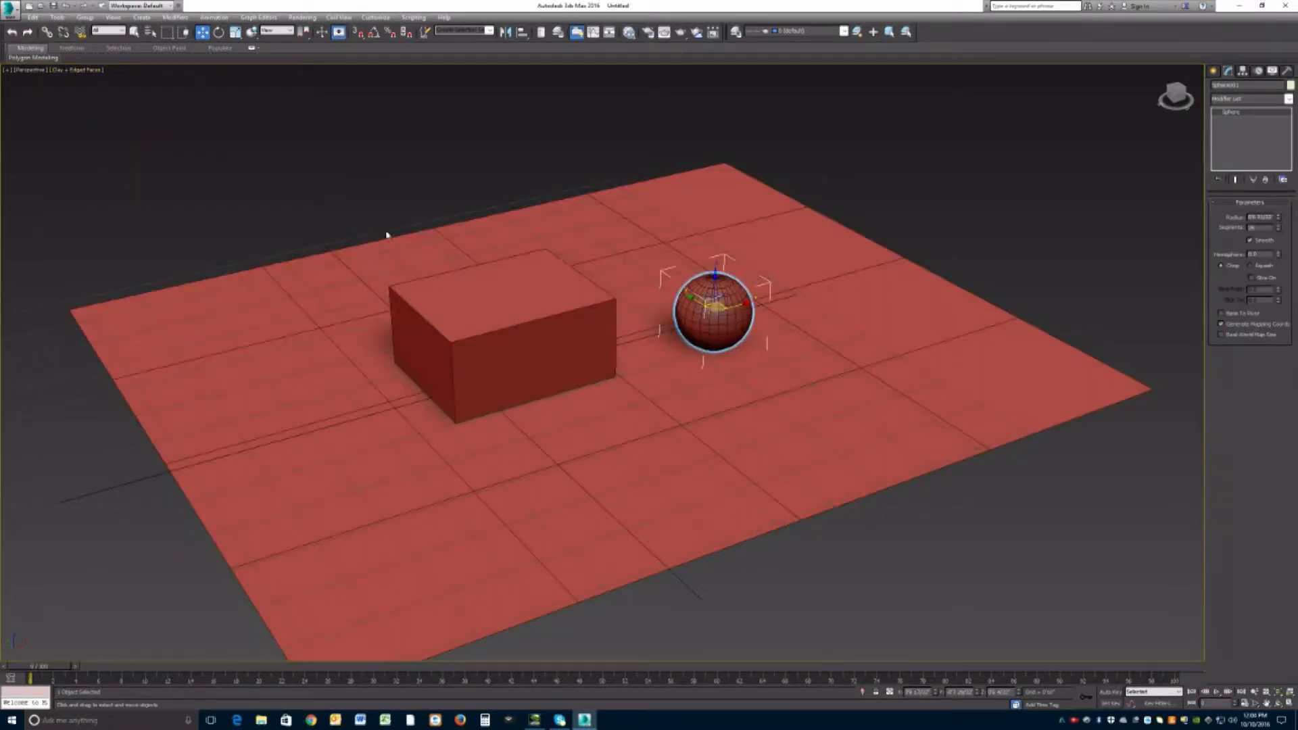
{"action": "middle_click_drag", "start_coordinate": [386, 235], "coordinate": [356, 180]}
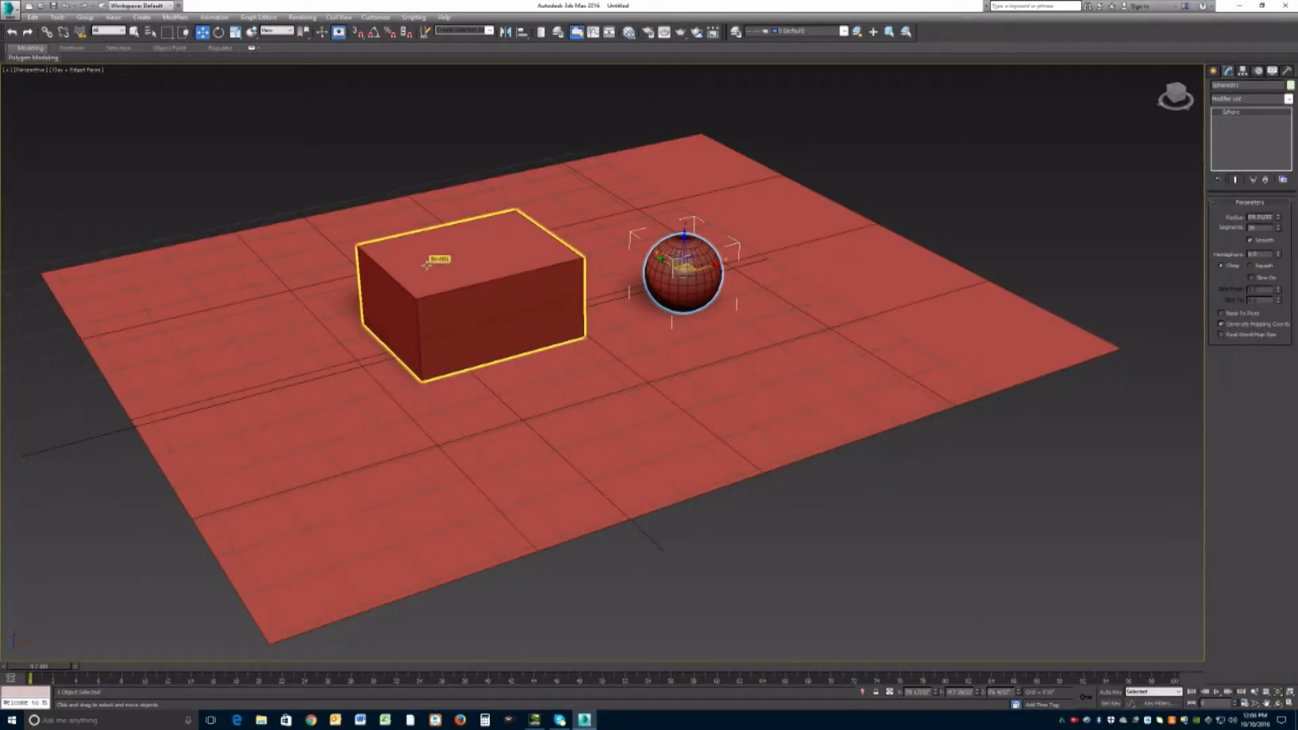
Apply the stylized Graphite visual style to the perspective viewport and view the scene from a slightly different angle
{"action": "left_click", "coordinate": [59, 71]}
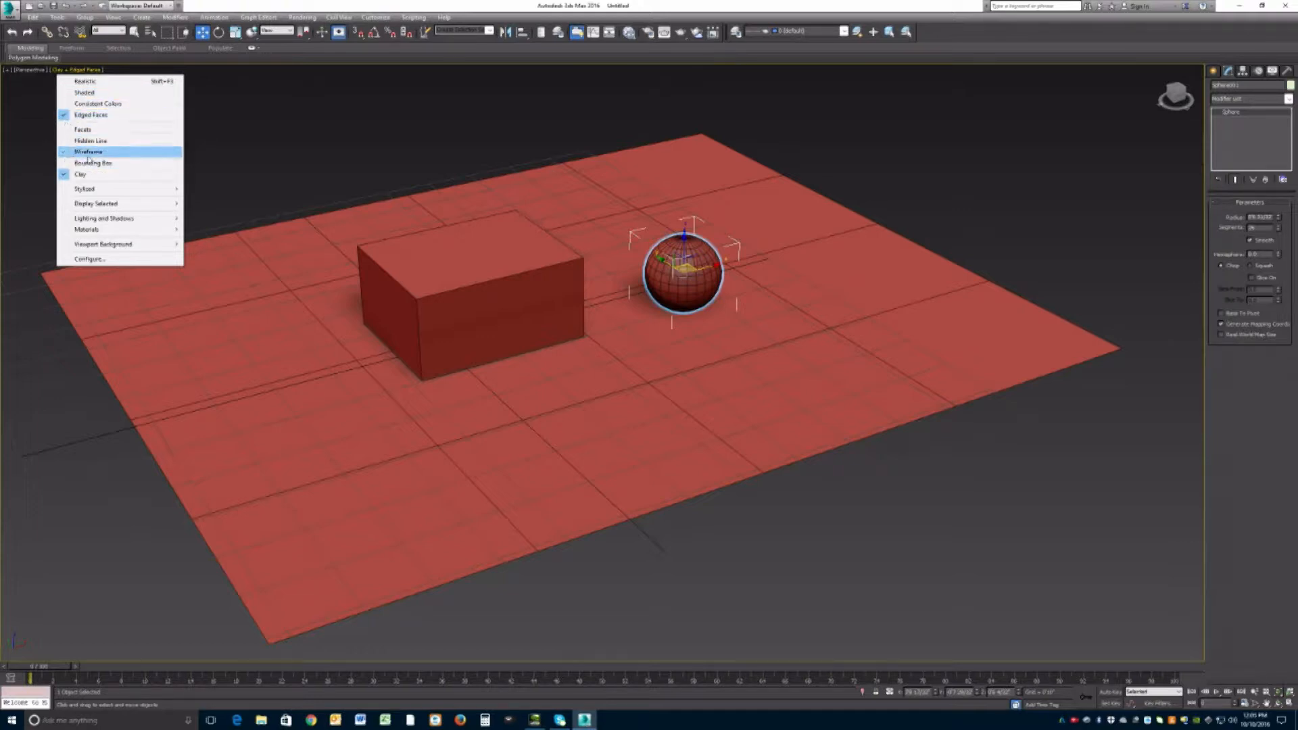
{"action": "mouse_move", "coordinate": [109, 192]}
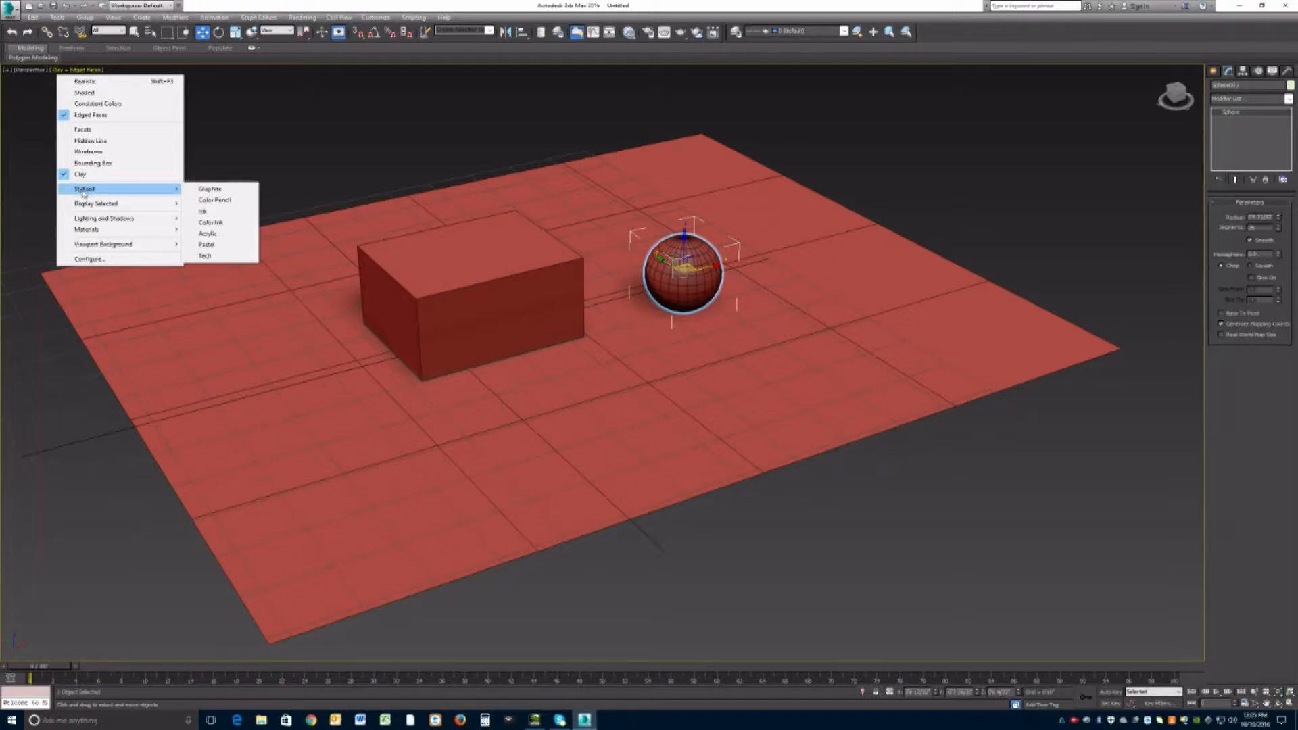
{"action": "left_click", "coordinate": [203, 191]}
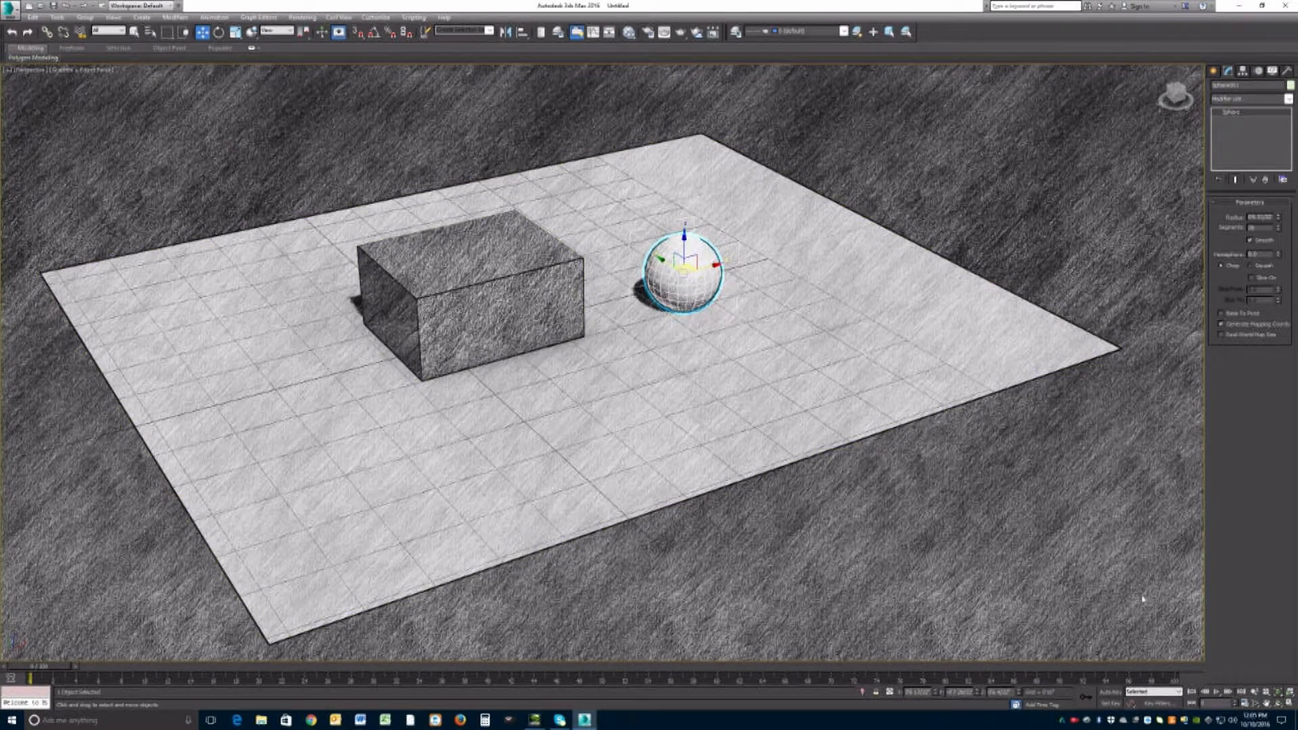
{"action": "middle_click_drag", "start_coordinate": [658, 417], "coordinate": [634, 378], "text": "alt"}
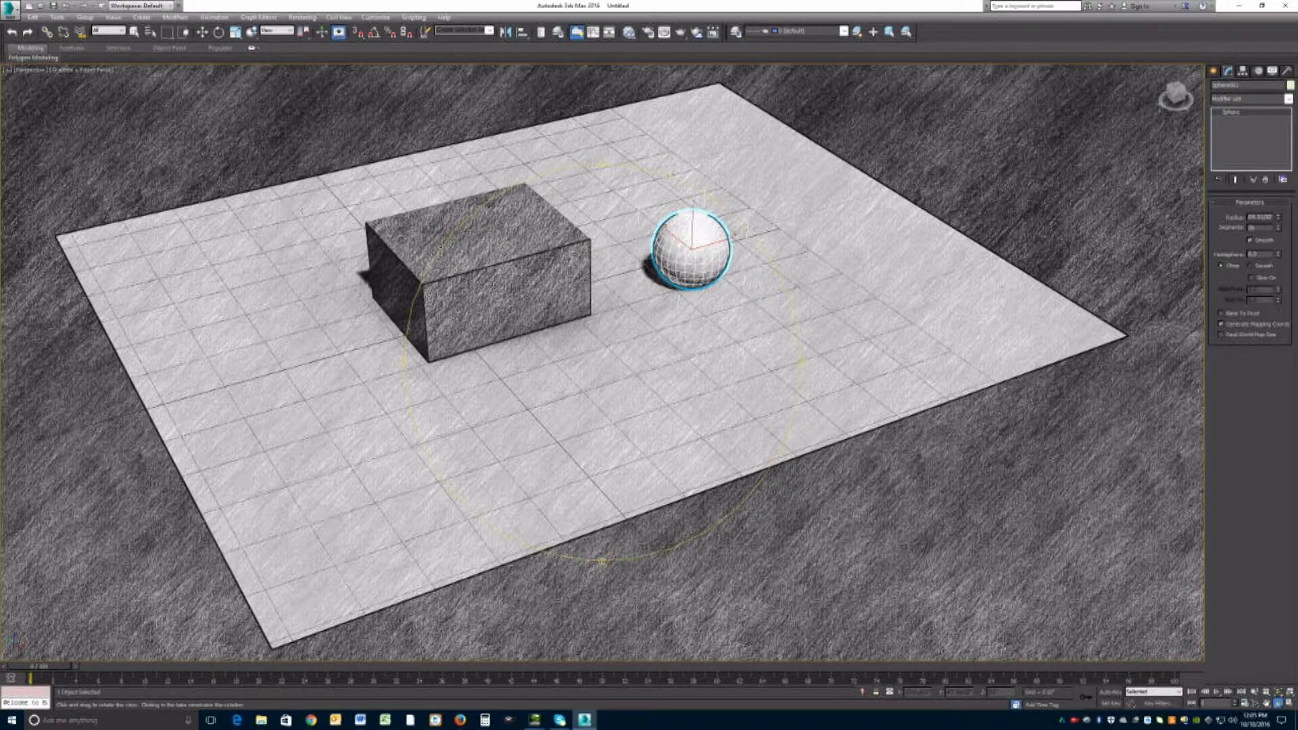
{"action": "left_click_drag", "start_coordinate": [467, 218], "coordinate": [521, 229]}
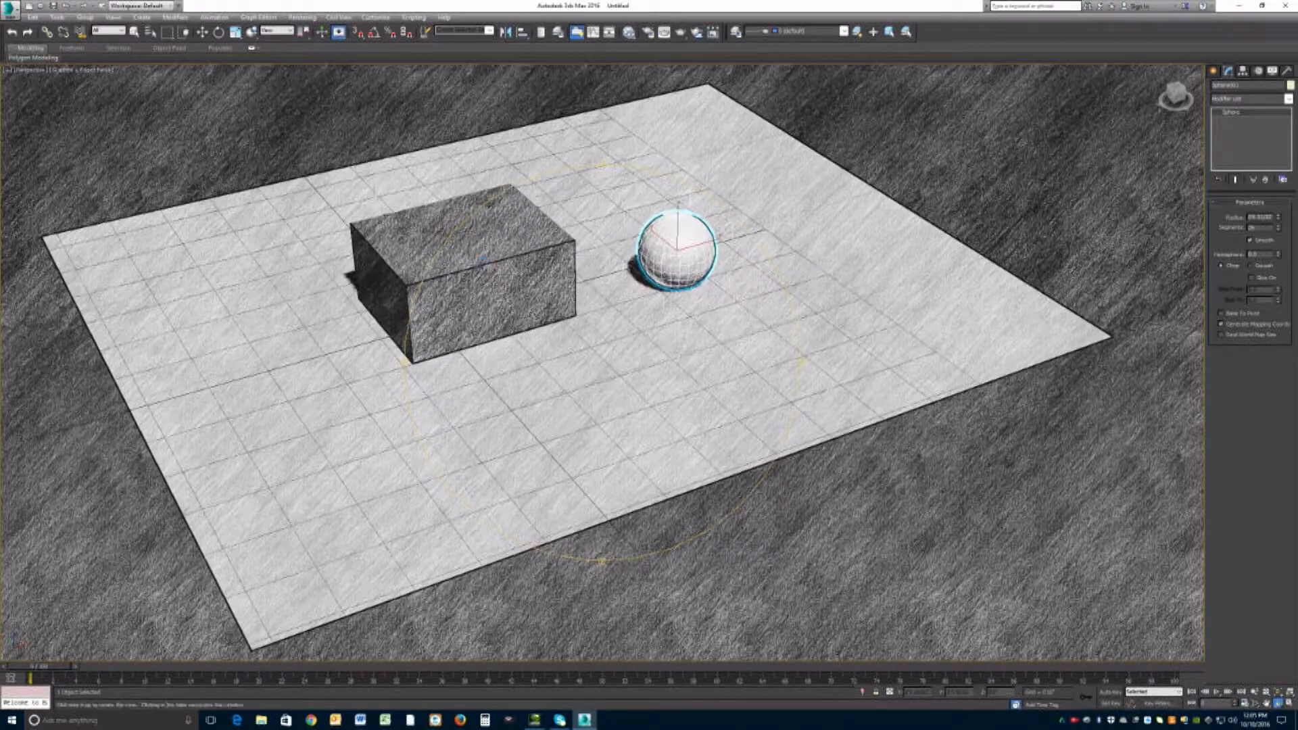
Show the scene in the stylized Ink visual style, followed by the Acrylic style
{"action": "left_click", "coordinate": [68, 72]}
{"action": "mouse_move", "coordinate": [101, 189]}
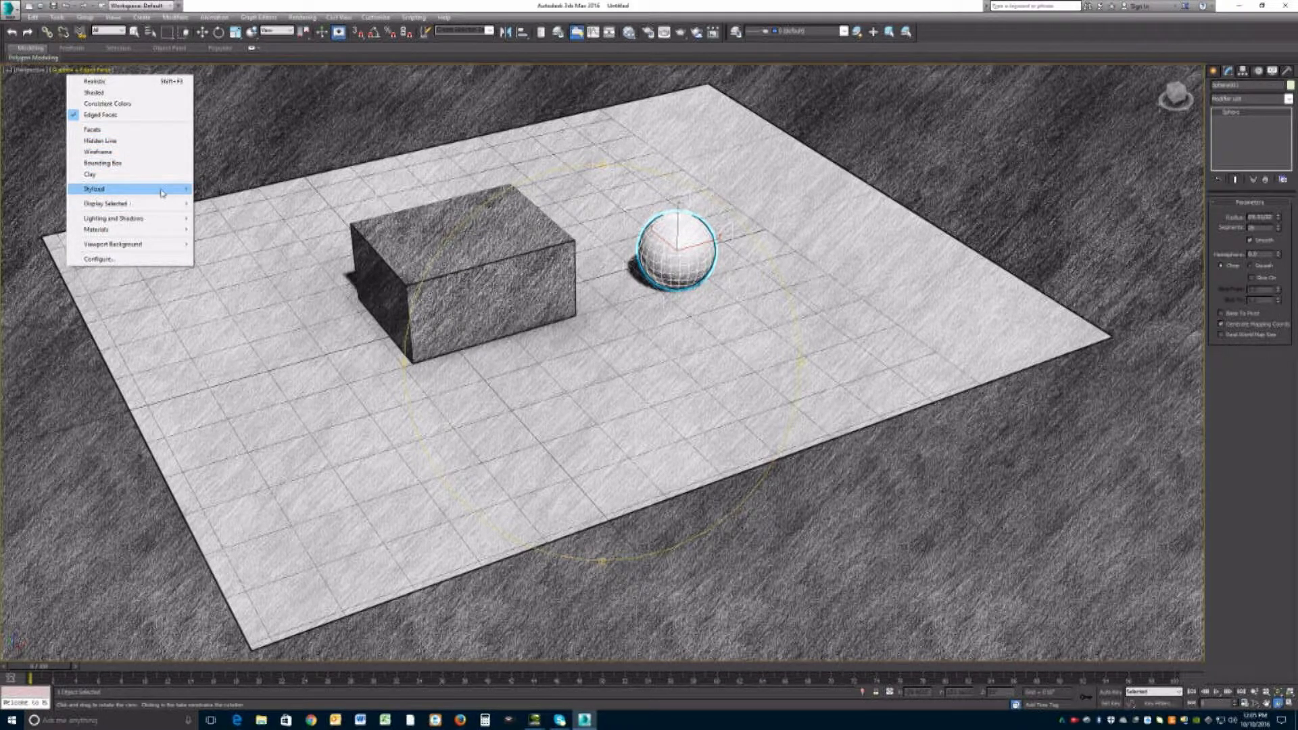
{"action": "mouse_move", "coordinate": [159, 191]}
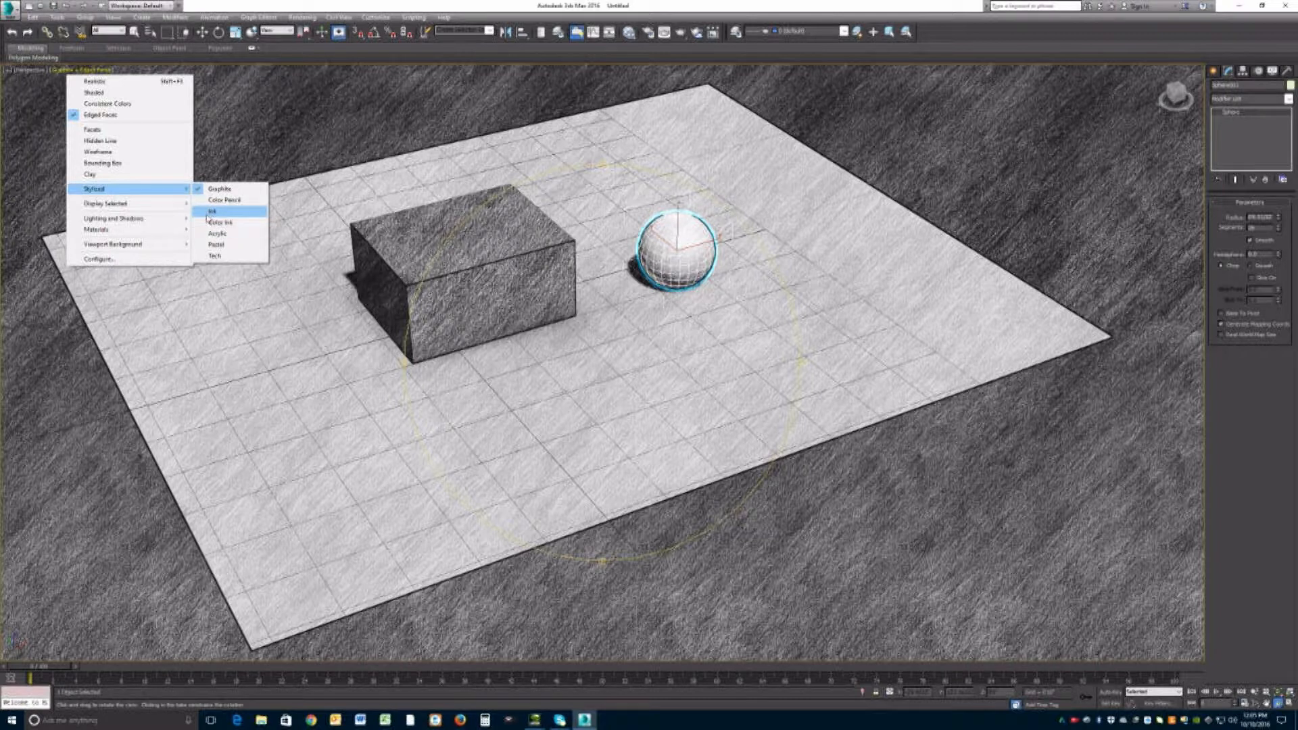
{"action": "left_click", "coordinate": [209, 211]}
{"action": "left_click", "coordinate": [74, 69]}
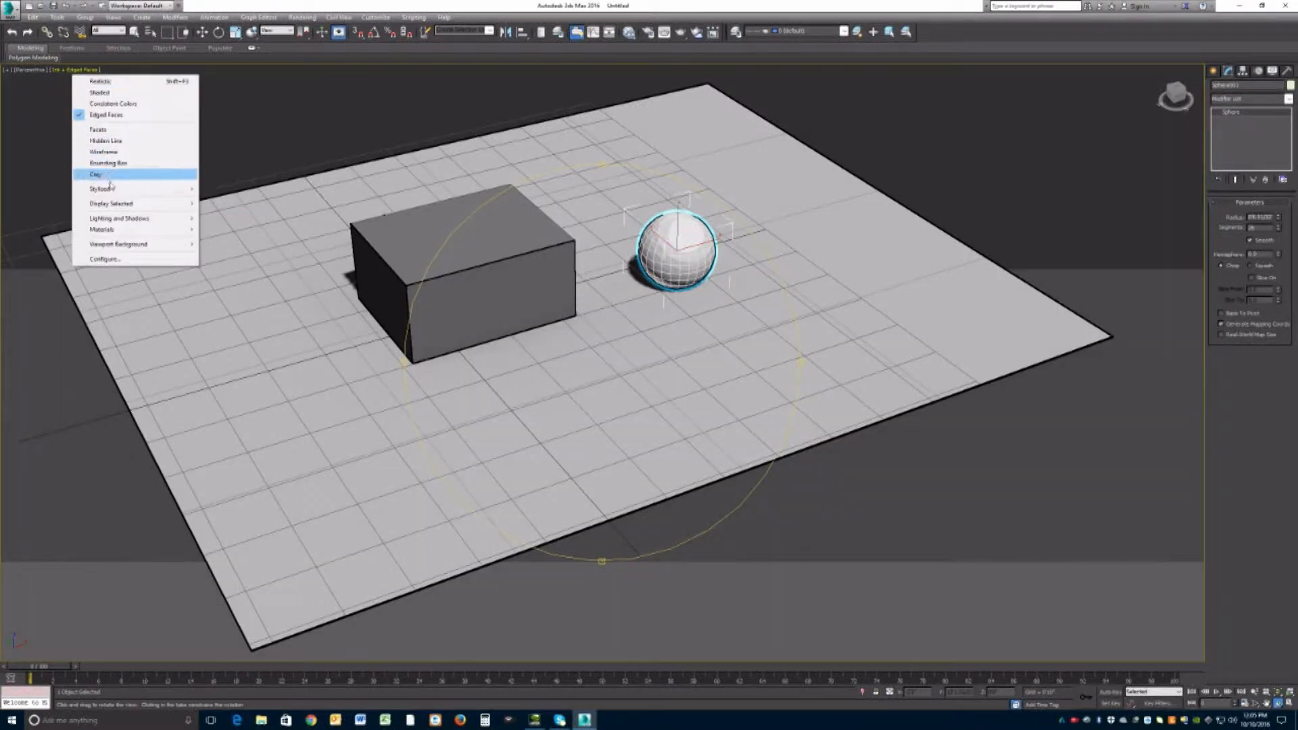
{"action": "mouse_move", "coordinate": [111, 189]}
{"action": "left_click", "coordinate": [226, 233]}
Show the scene in the stylized Pastel visual style, followed by the Tech style
{"action": "left_click", "coordinate": [81, 71]}
{"action": "mouse_move", "coordinate": [204, 192]}
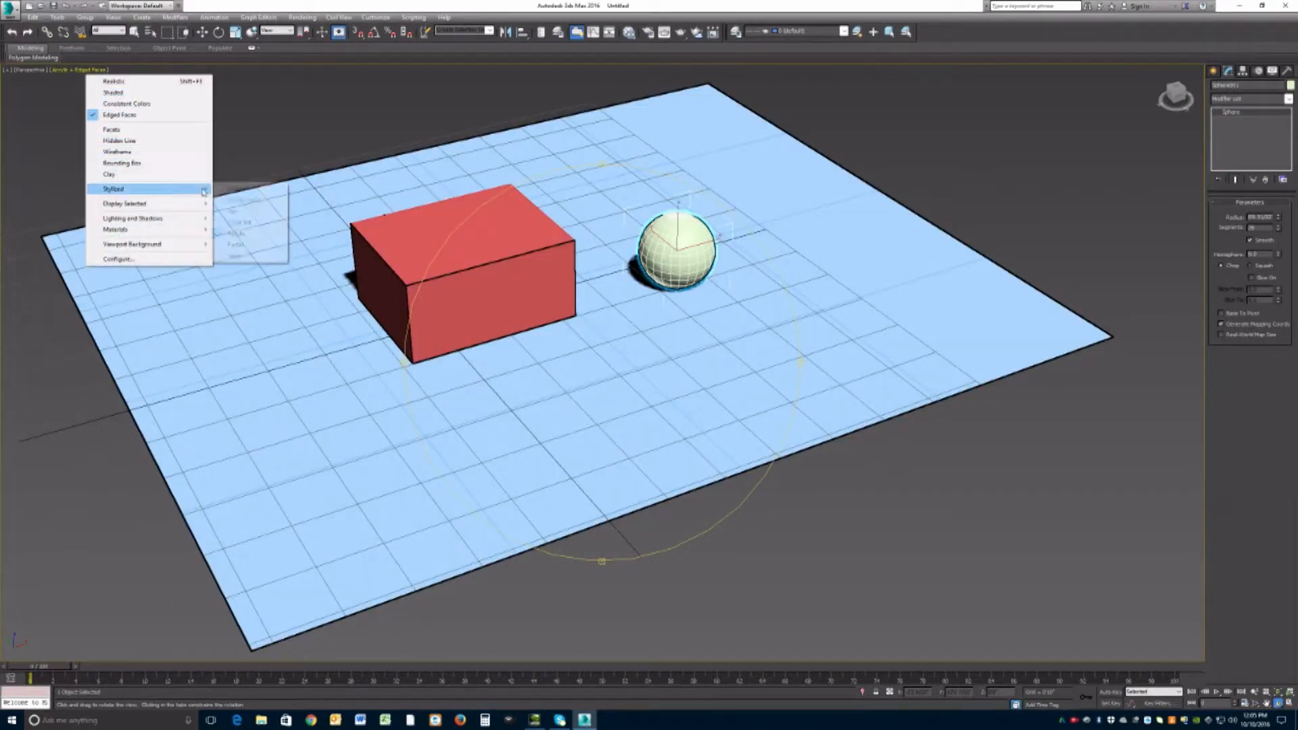
{"action": "left_click", "coordinate": [233, 245]}
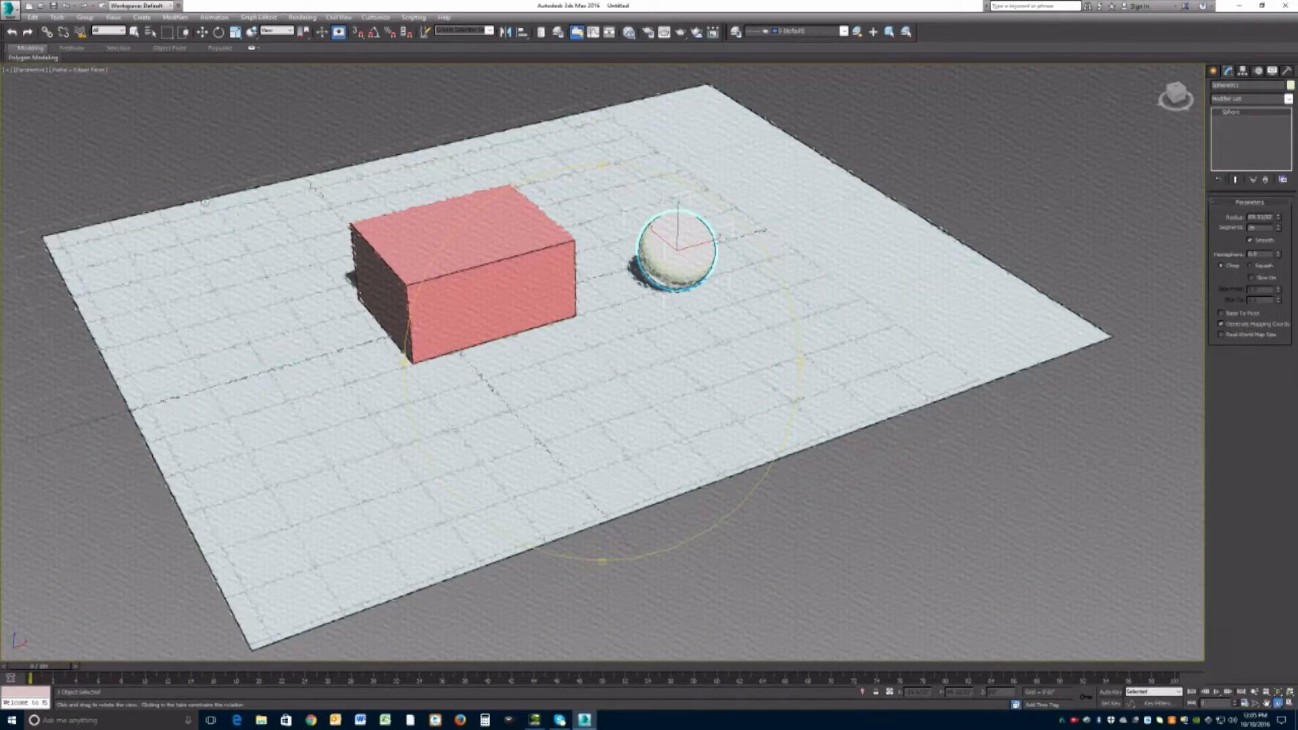
{"action": "left_click", "coordinate": [85, 71]}
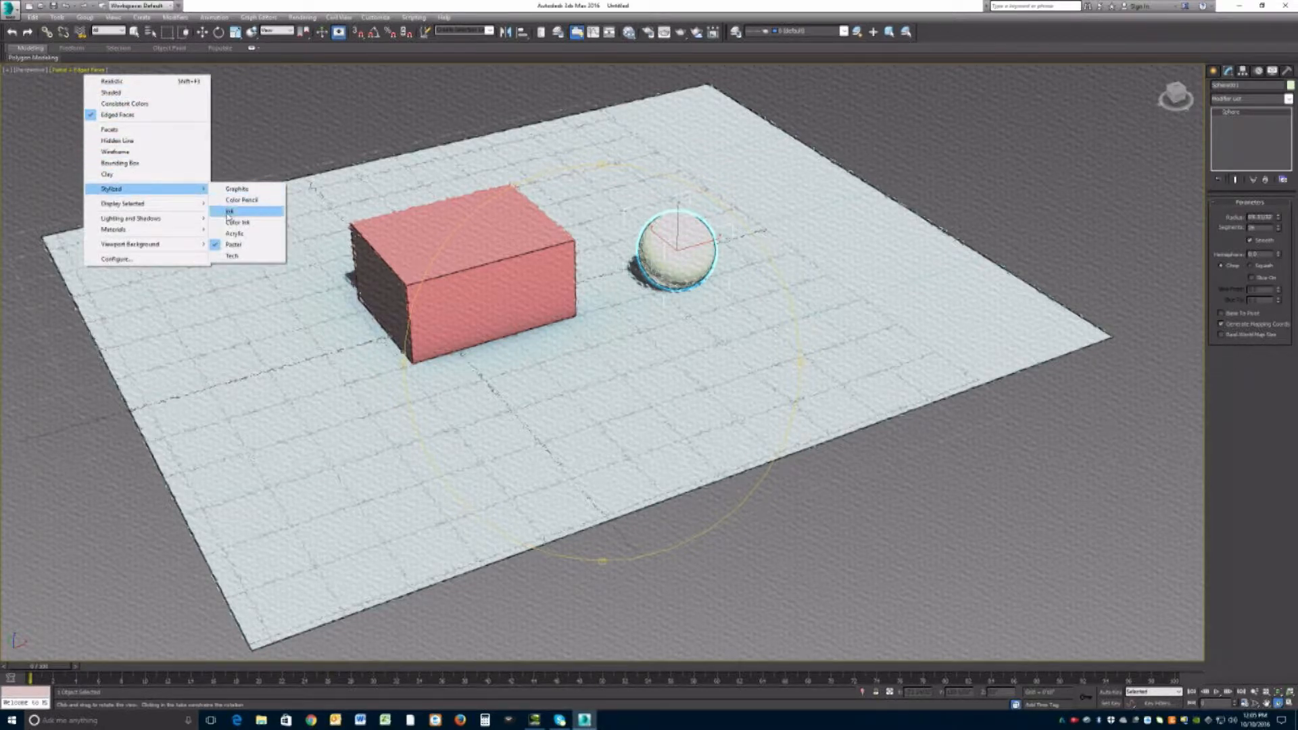
{"action": "left_click", "coordinate": [230, 258]}
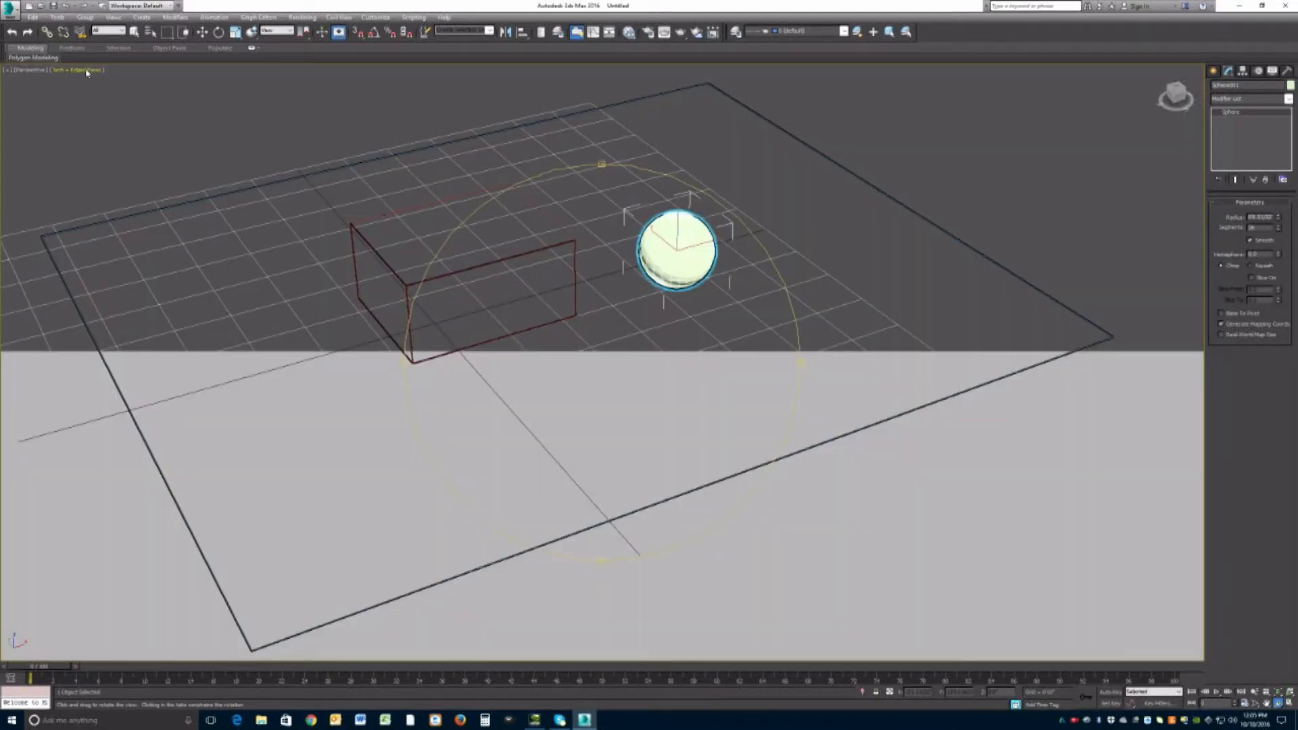
Switch the viewport from Tech to the Shaded visual style with Edged Faces kept on, and examine the box and sphere closely
{"action": "left_click", "coordinate": [86, 72]}
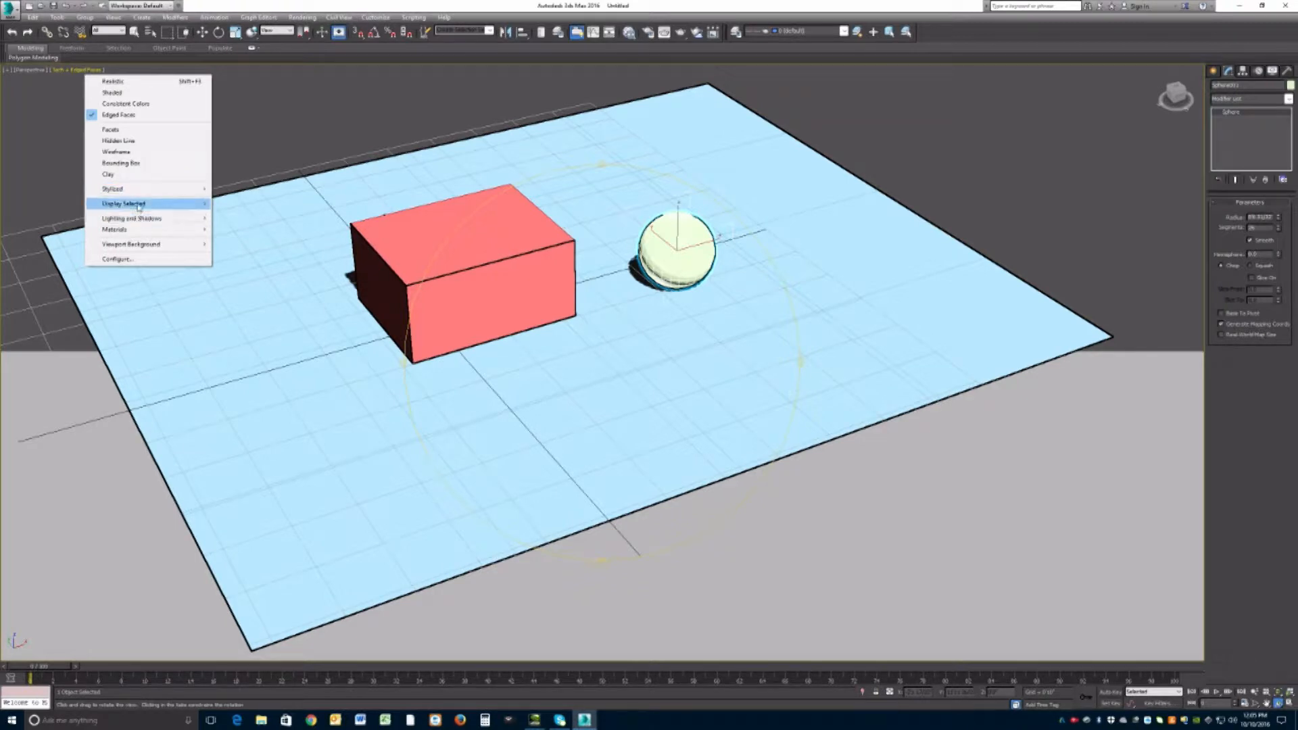
{"action": "mouse_move", "coordinate": [131, 192]}
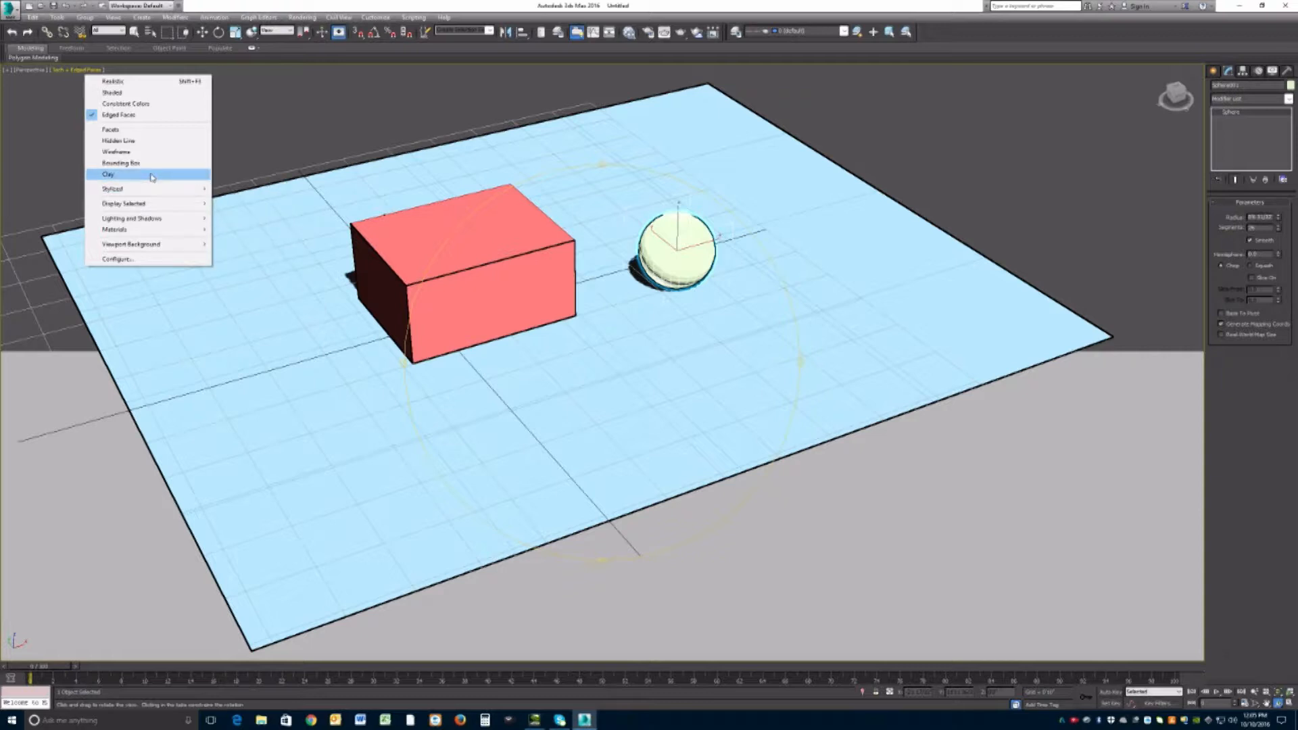
{"action": "left_click", "coordinate": [102, 94]}
{"action": "left_click", "coordinate": [77, 70]}
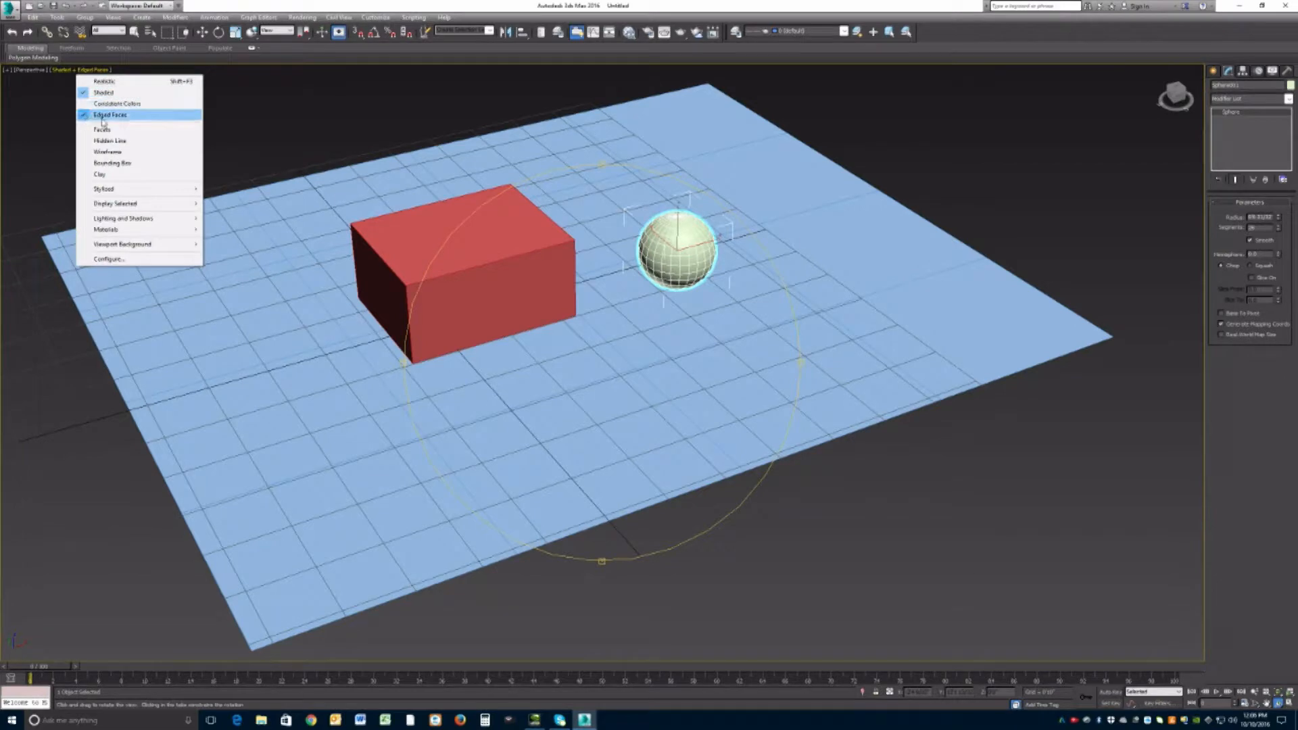
{"action": "left_click", "coordinate": [440, 331]}
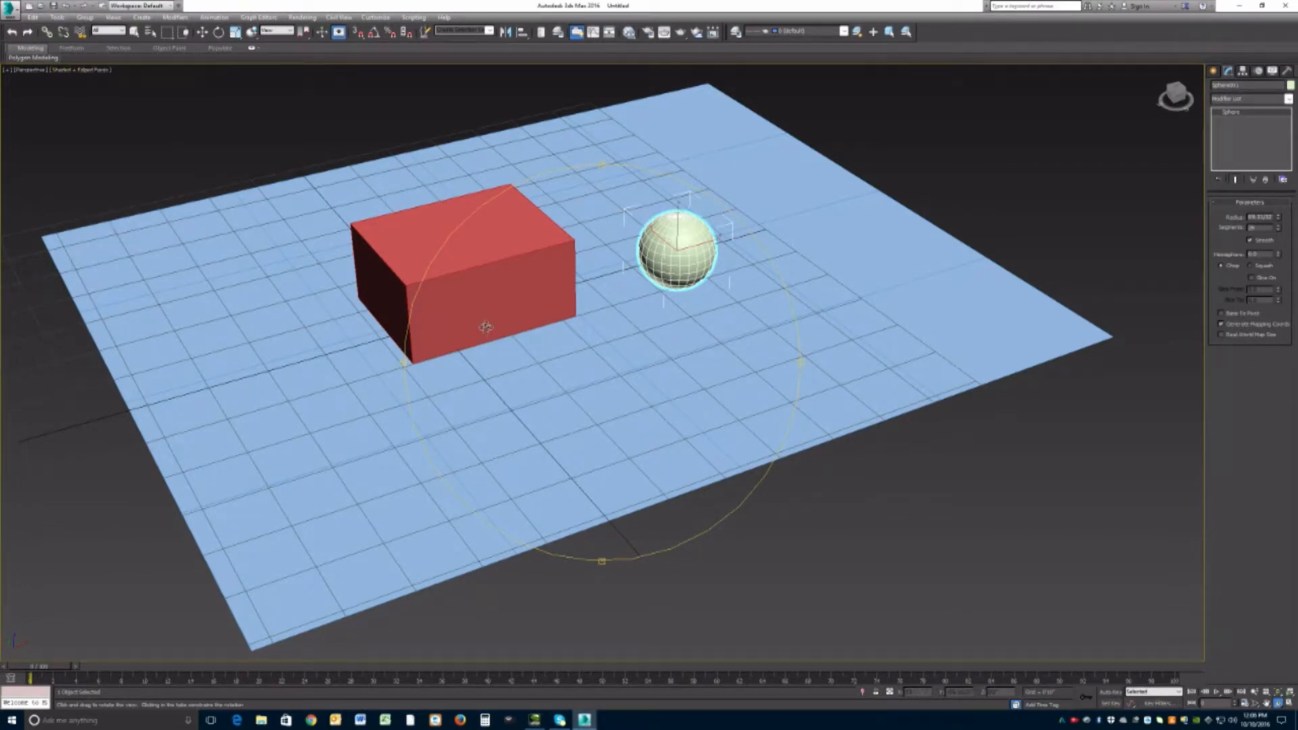
{"action": "middle_click_drag", "start_coordinate": [485, 328], "coordinate": [494, 347]}
{"action": "scroll", "coordinate": [559, 280], "scroll_direction": "up", "scroll_amount": 5}
{"action": "scroll", "coordinate": [563, 280], "scroll_direction": "down", "scroll_amount": 3}
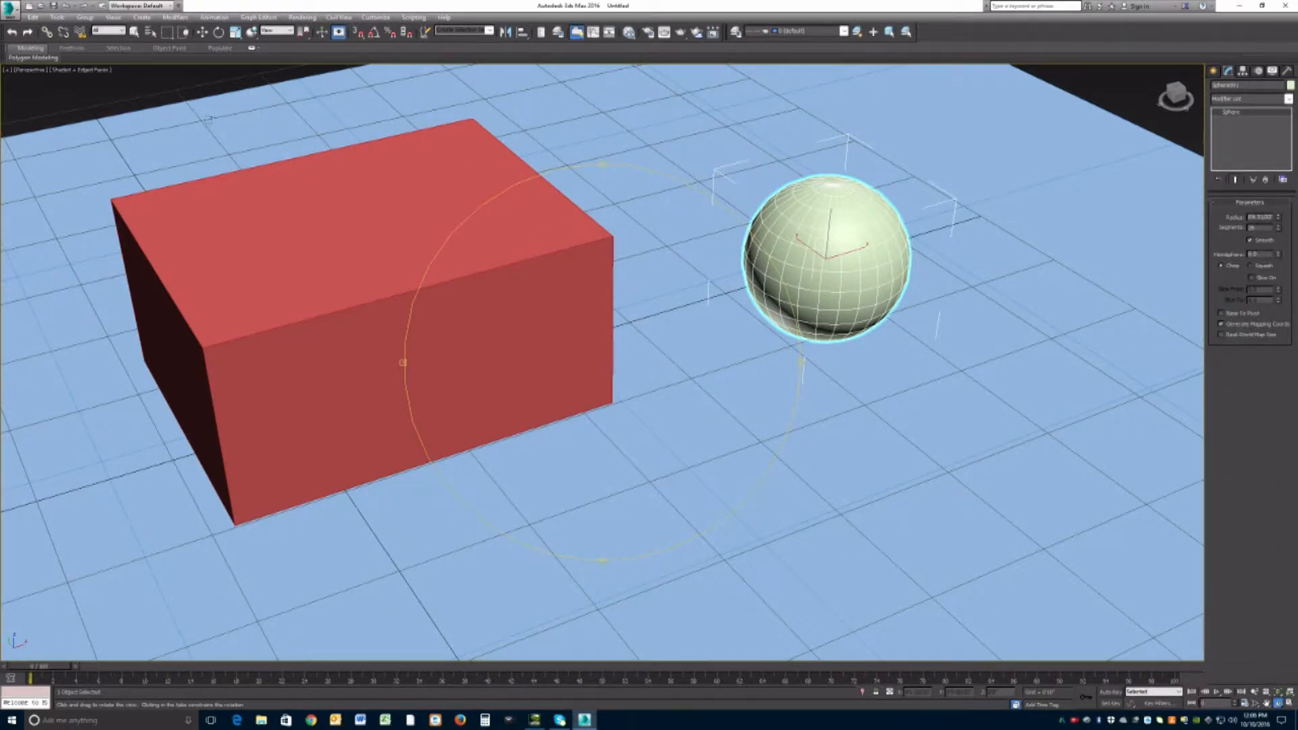
Display the scene as Wireframe in the perspective viewport and select the red box with the Move tool
{"action": "left_click", "coordinate": [74, 70]}
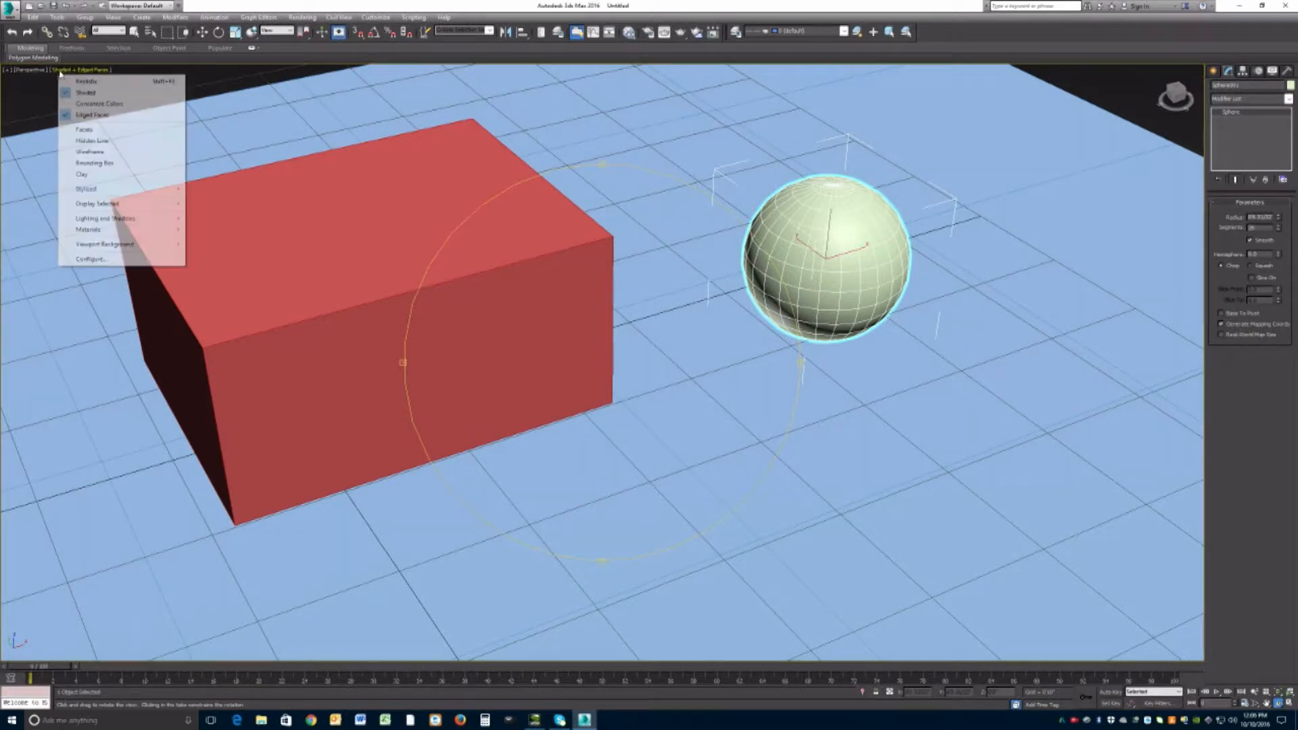
{"action": "left_click", "coordinate": [69, 155]}
{"action": "key", "text": "w"}
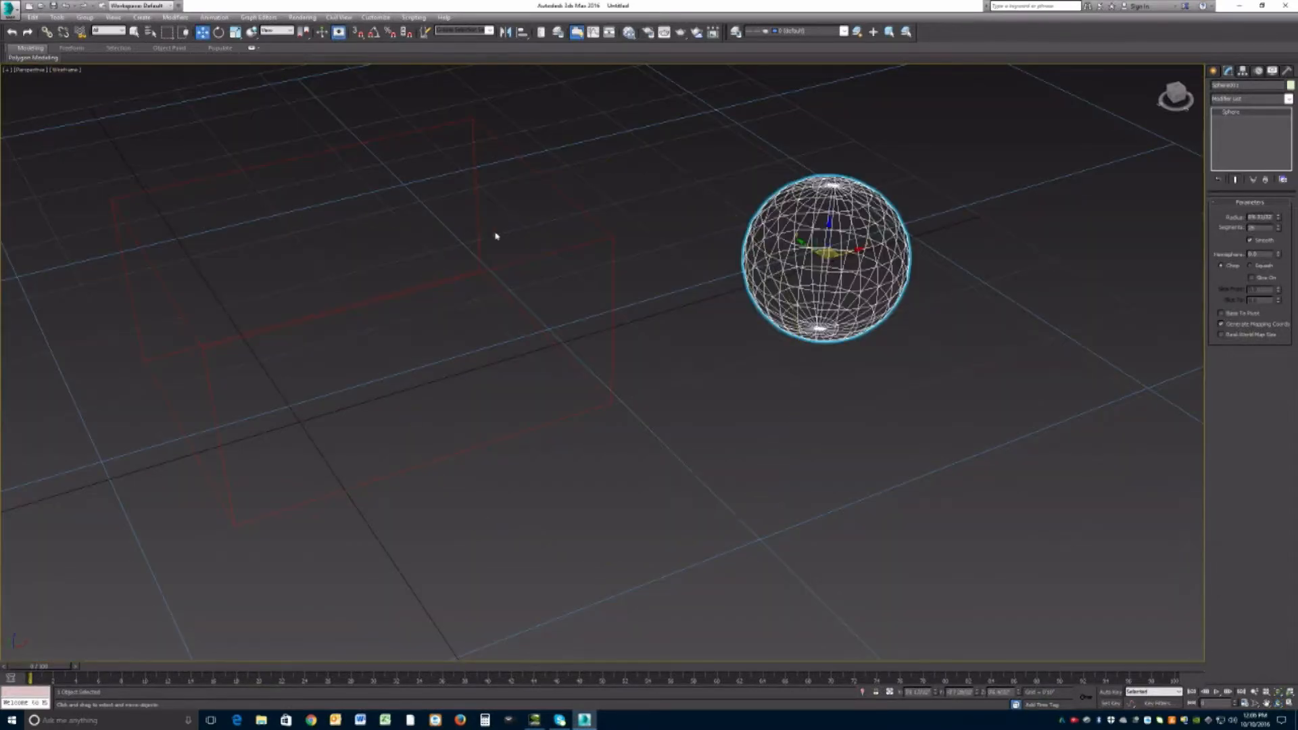
{"action": "left_click", "coordinate": [554, 257]}
{"action": "left_click", "coordinate": [553, 252]}
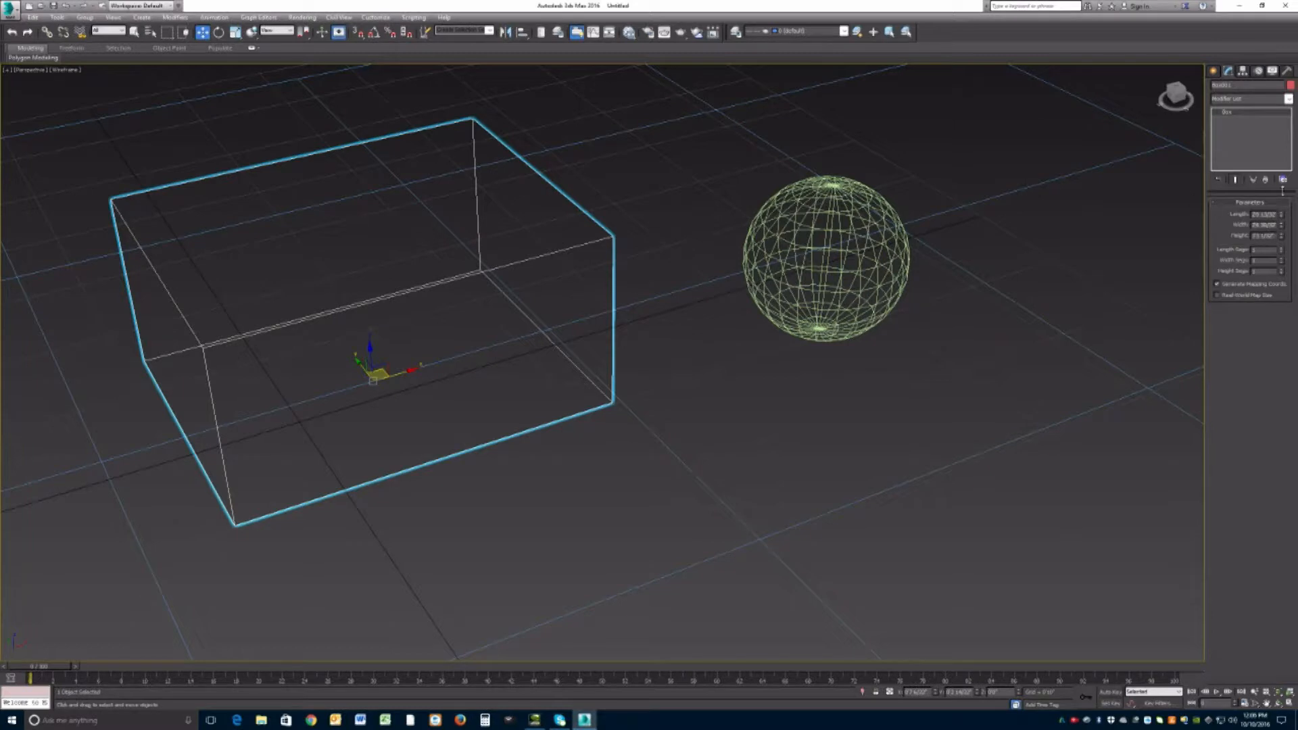
Look at the red box's object color palette without changing it, and select the sphere and the plane in turn to compare their wireframes
{"action": "left_click", "coordinate": [1290, 85]}
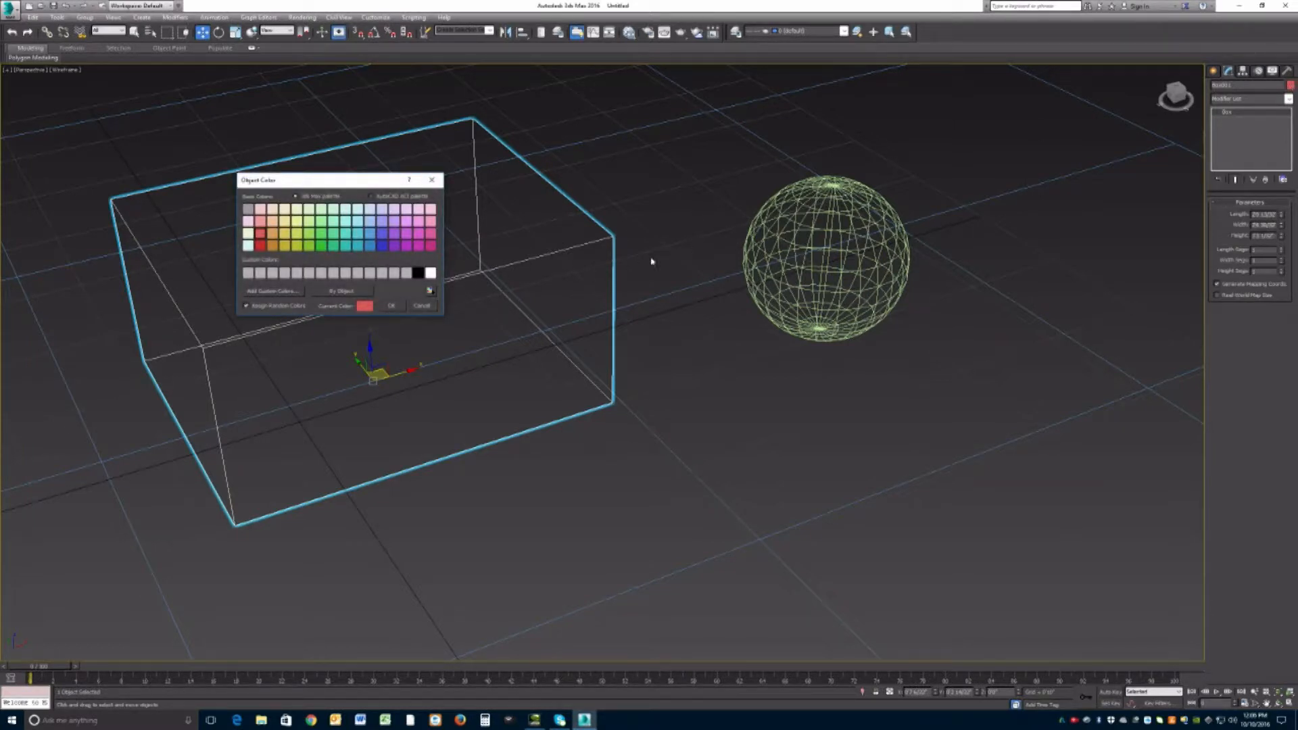
{"action": "left_click", "coordinate": [431, 312]}
{"action": "left_click", "coordinate": [765, 211]}
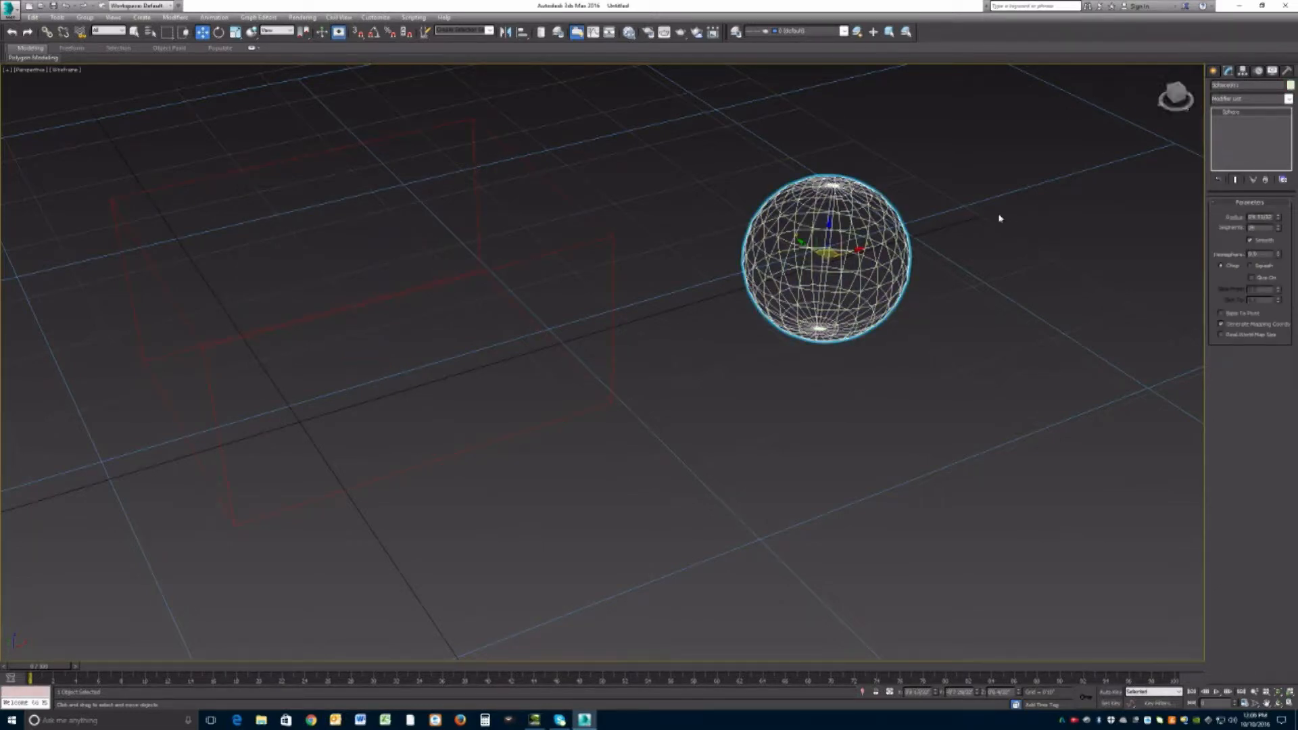
{"action": "left_click", "coordinate": [972, 203]}
{"action": "scroll", "coordinate": [915, 241], "scroll_direction": "down", "scroll_amount": 5}
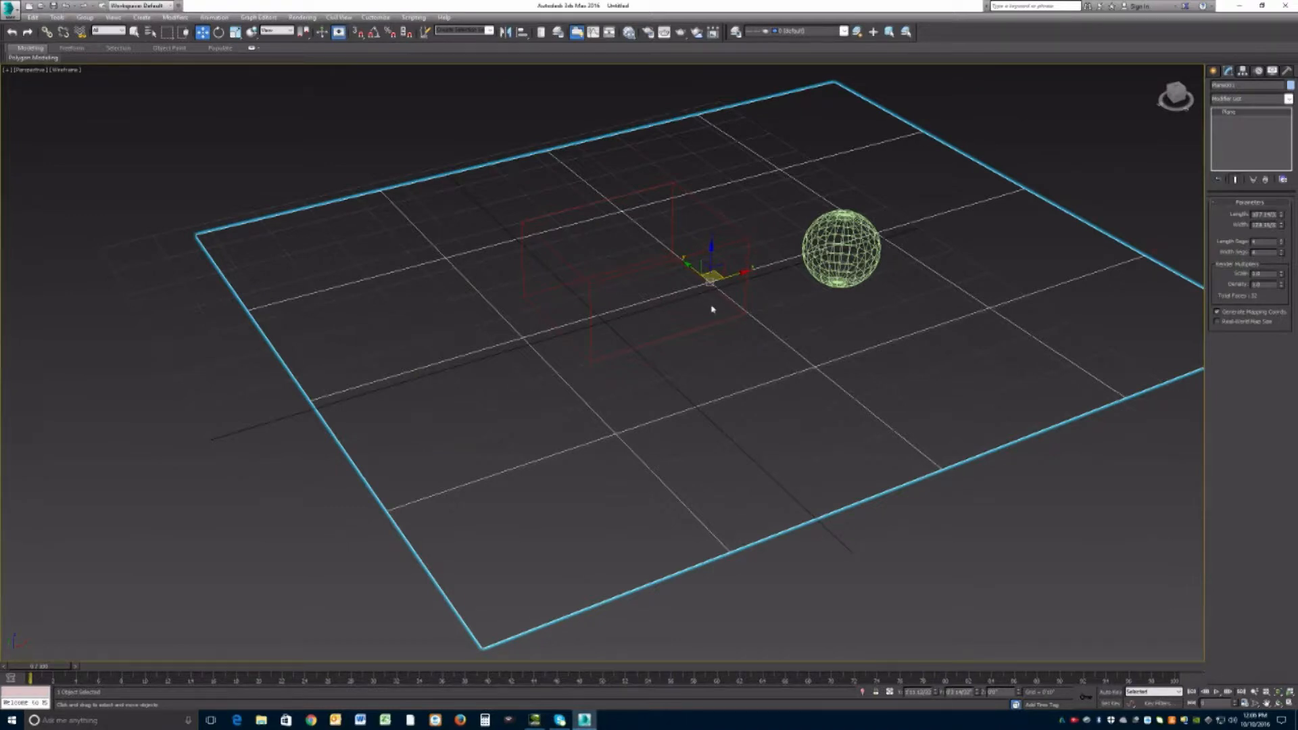
Return the viewport from Wireframe to the Shaded visual style
{"action": "left_click", "coordinate": [58, 70]}
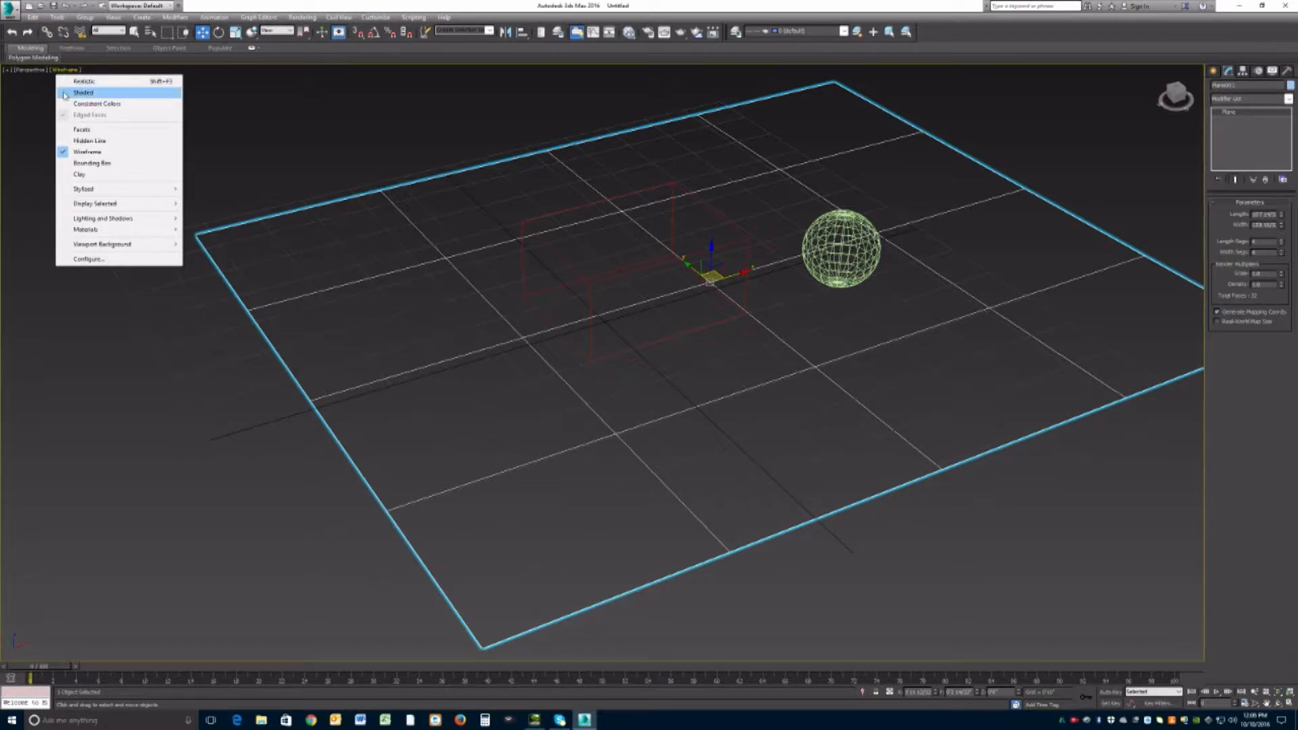
{"action": "left_click", "coordinate": [68, 96]}
{"action": "middle_click_drag", "start_coordinate": [514, 217], "coordinate": [415, 215], "text": "alt"}
{"action": "middle_click_drag", "start_coordinate": [575, 329], "coordinate": [520, 351]}
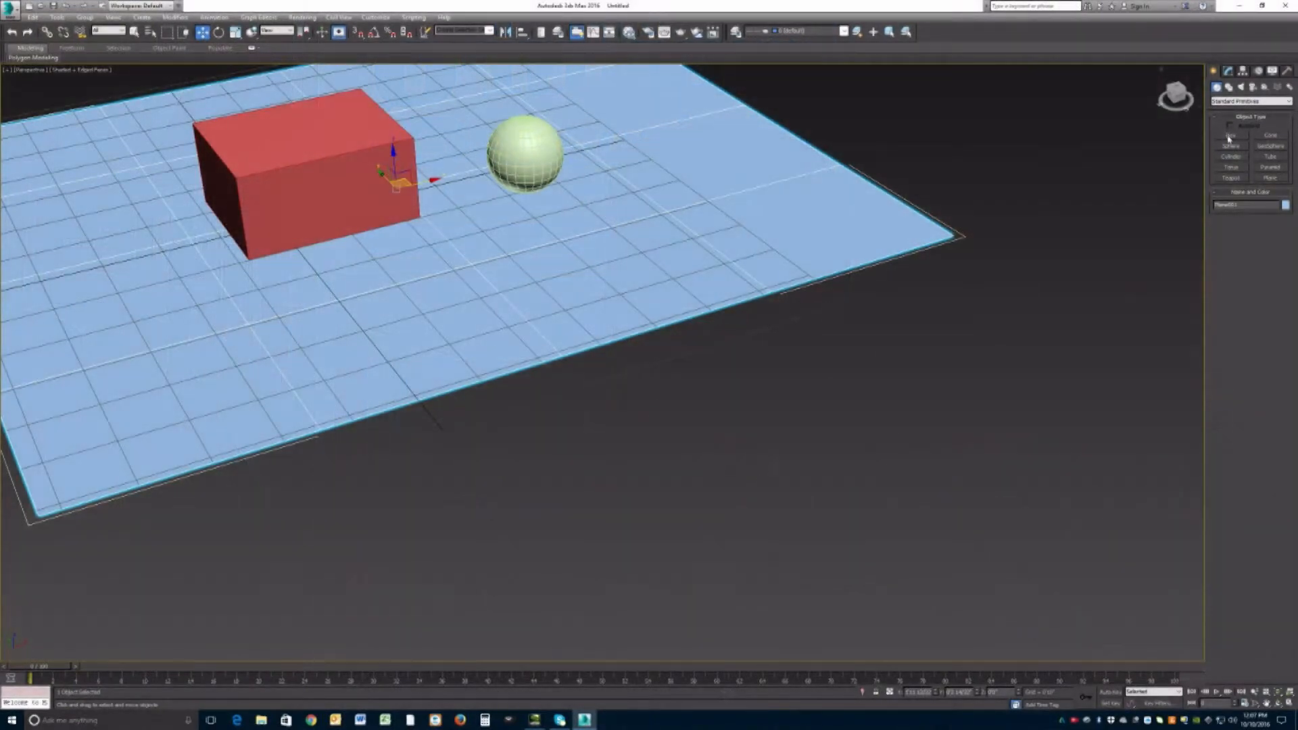
Create a second, smaller standard primitive box on the empty ground in front of the plane
{"action": "left_click", "coordinate": [1230, 137]}
{"action": "left_click_drag", "start_coordinate": [602, 455], "coordinate": [510, 565]}
{"action": "left_click", "coordinate": [613, 426]}
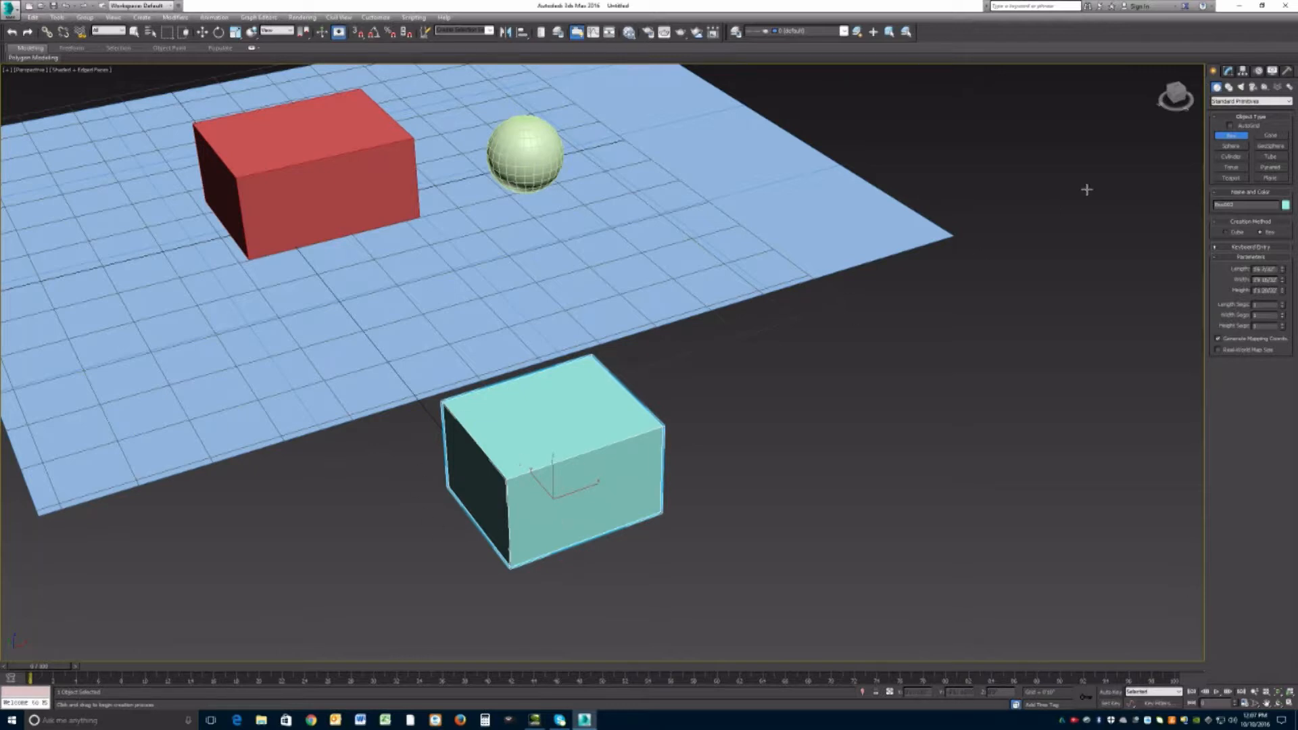
Draw a Rectangle spline on the ground beside the new box
{"action": "left_click", "coordinate": [1227, 87]}
{"action": "left_click", "coordinate": [1254, 147]}
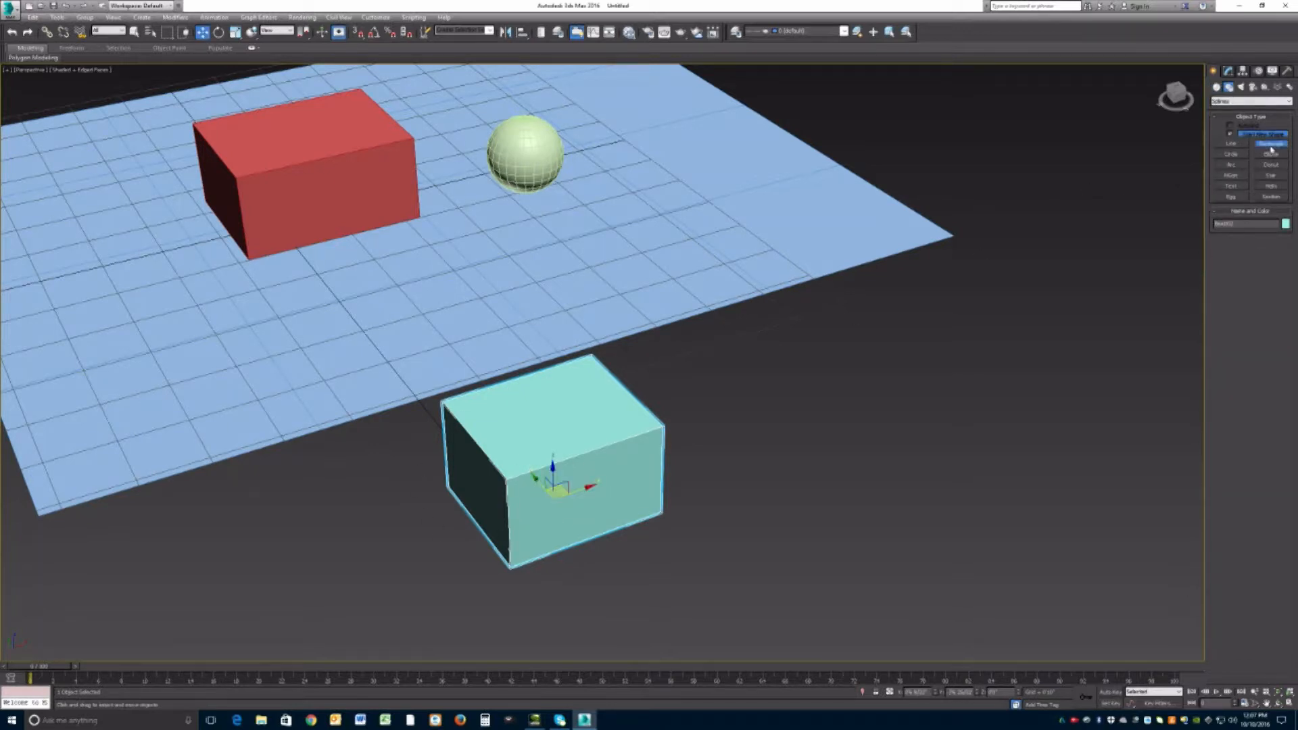
{"action": "left_click_drag", "start_coordinate": [809, 367], "coordinate": [767, 500]}
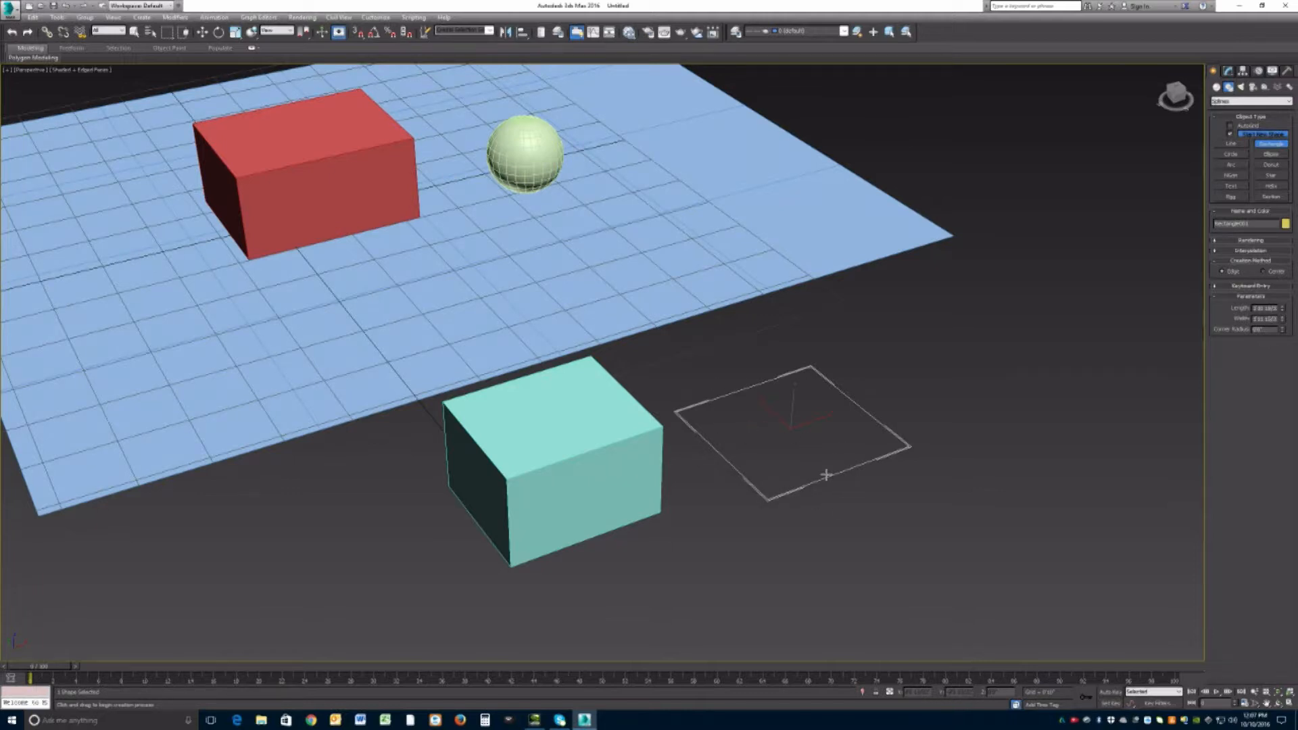
Draw an open three-segment Line spline with corner points beside the rectangle
{"action": "left_click", "coordinate": [1230, 144]}
{"action": "left_click", "coordinate": [912, 520]}
{"action": "left_click", "coordinate": [979, 450]}
{"action": "left_click", "coordinate": [1053, 466]}
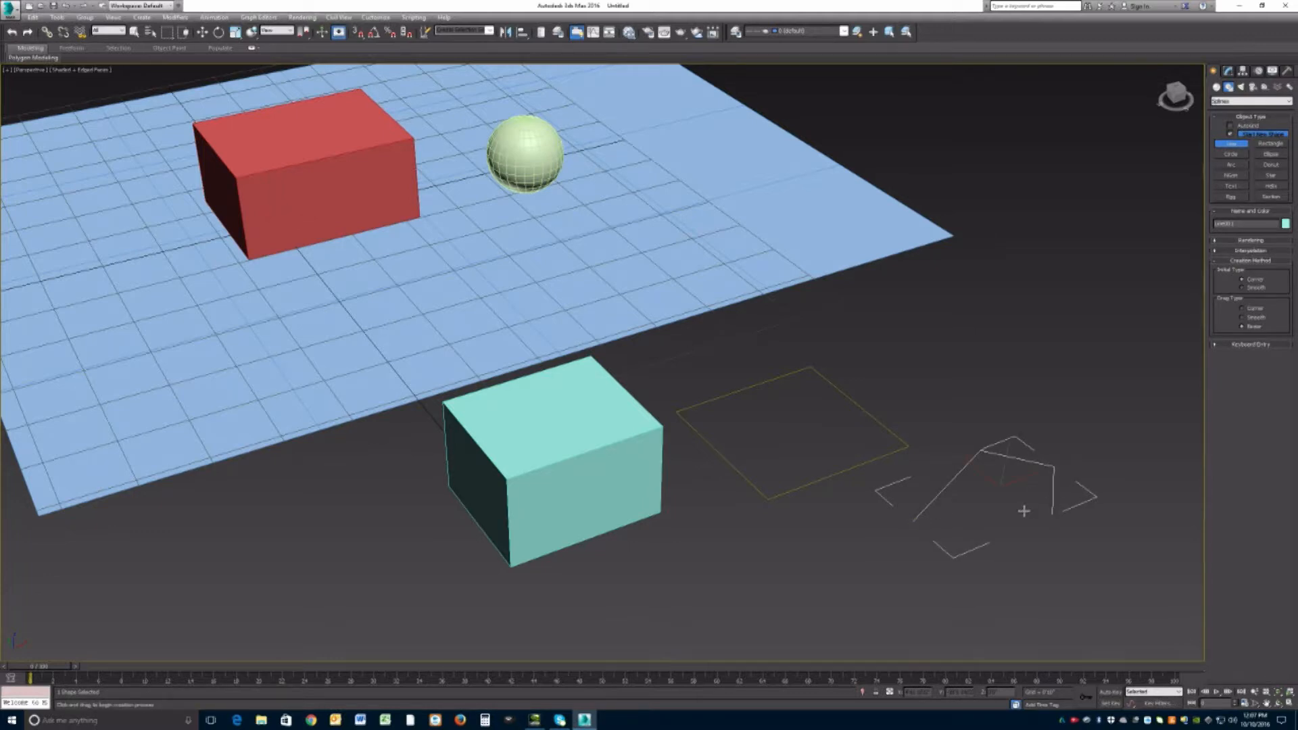
{"action": "right_click", "coordinate": [1023, 511]}
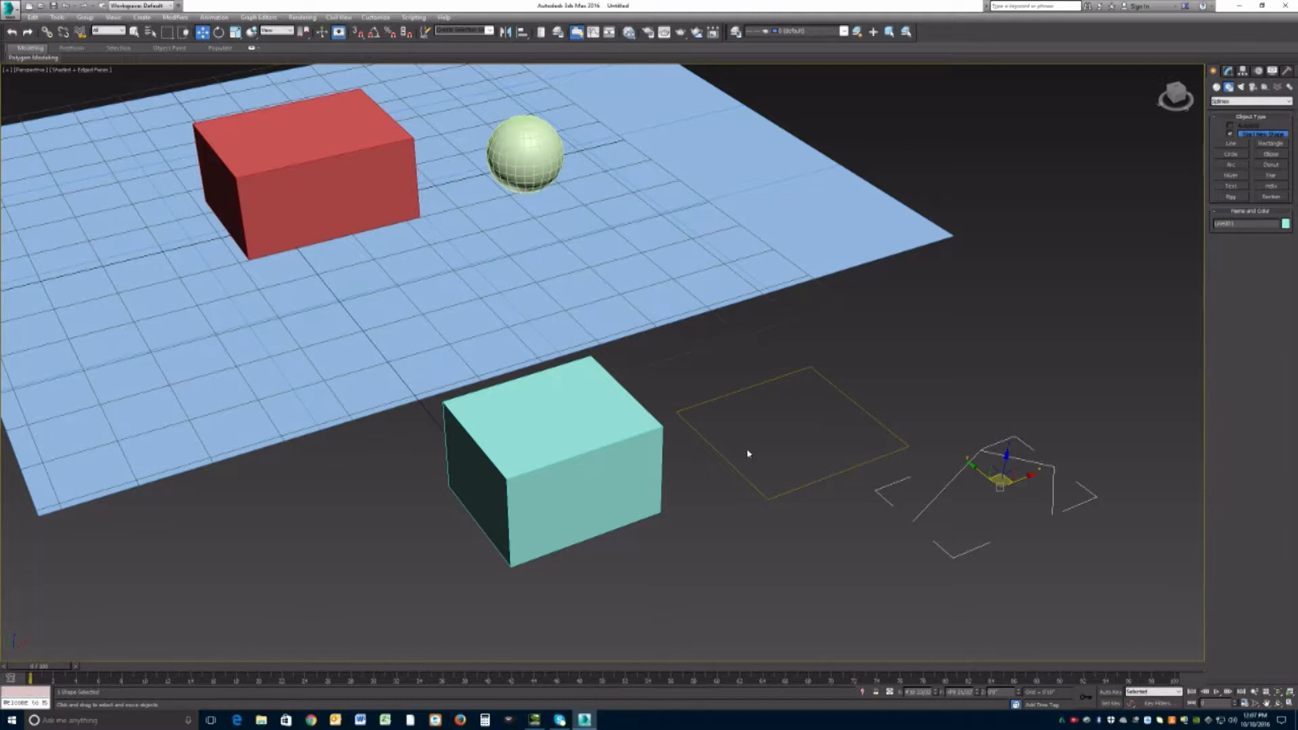
Add an Edit Poly modifier to the smaller box in front of the plane
{"action": "left_click", "coordinate": [600, 408]}
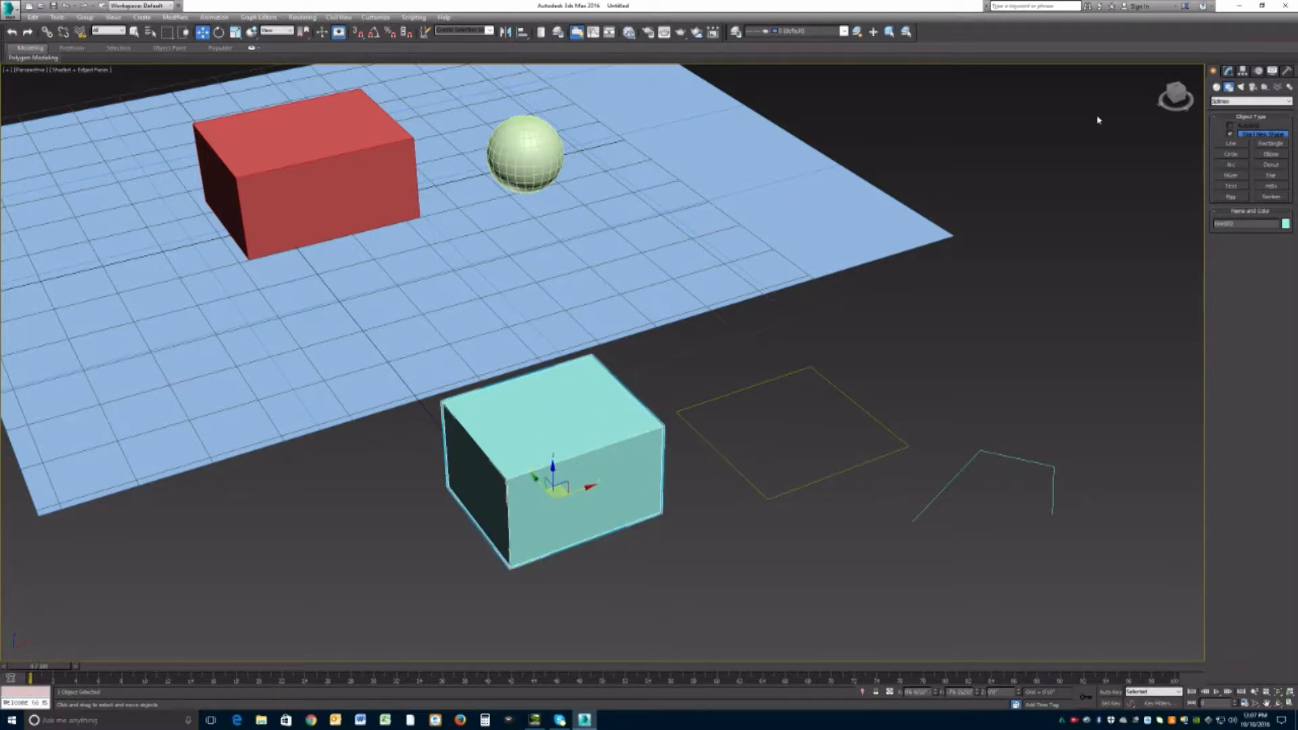
{"action": "left_click", "coordinate": [1230, 74]}
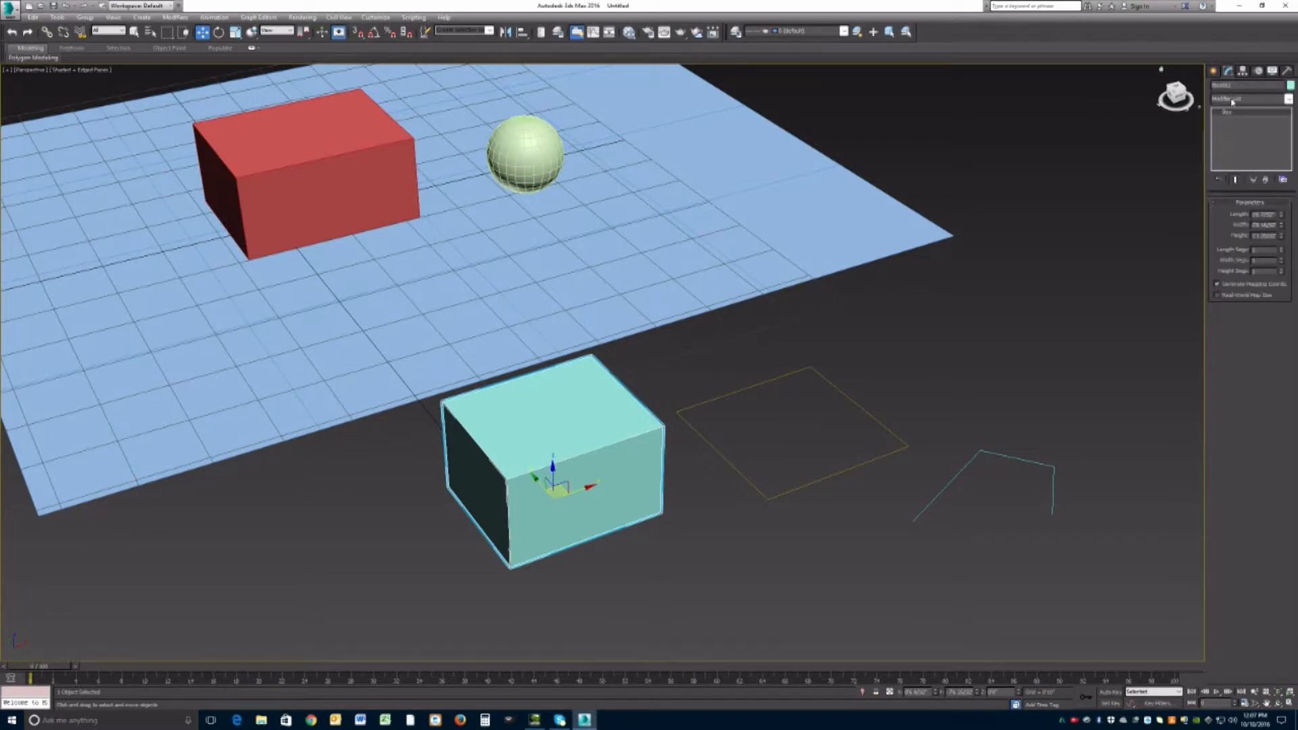
{"action": "left_click", "coordinate": [1234, 99]}
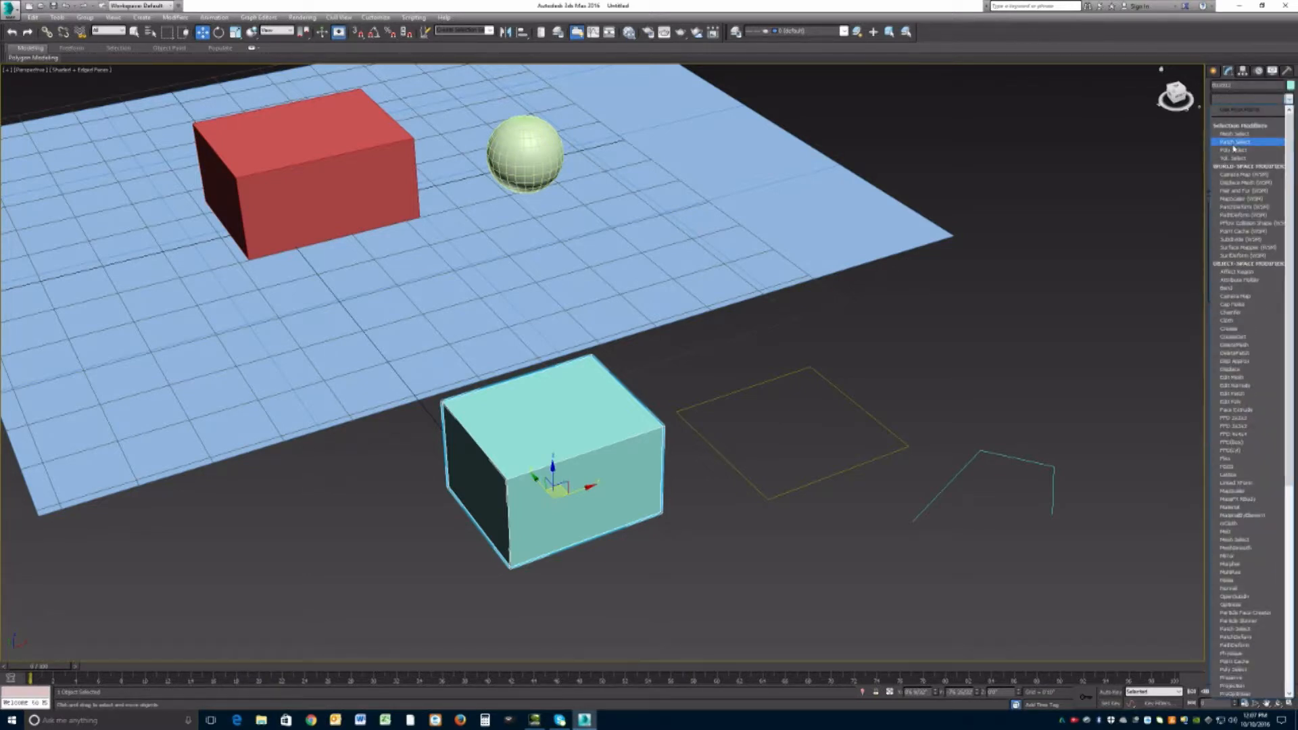
{"action": "key", "text": "e"}
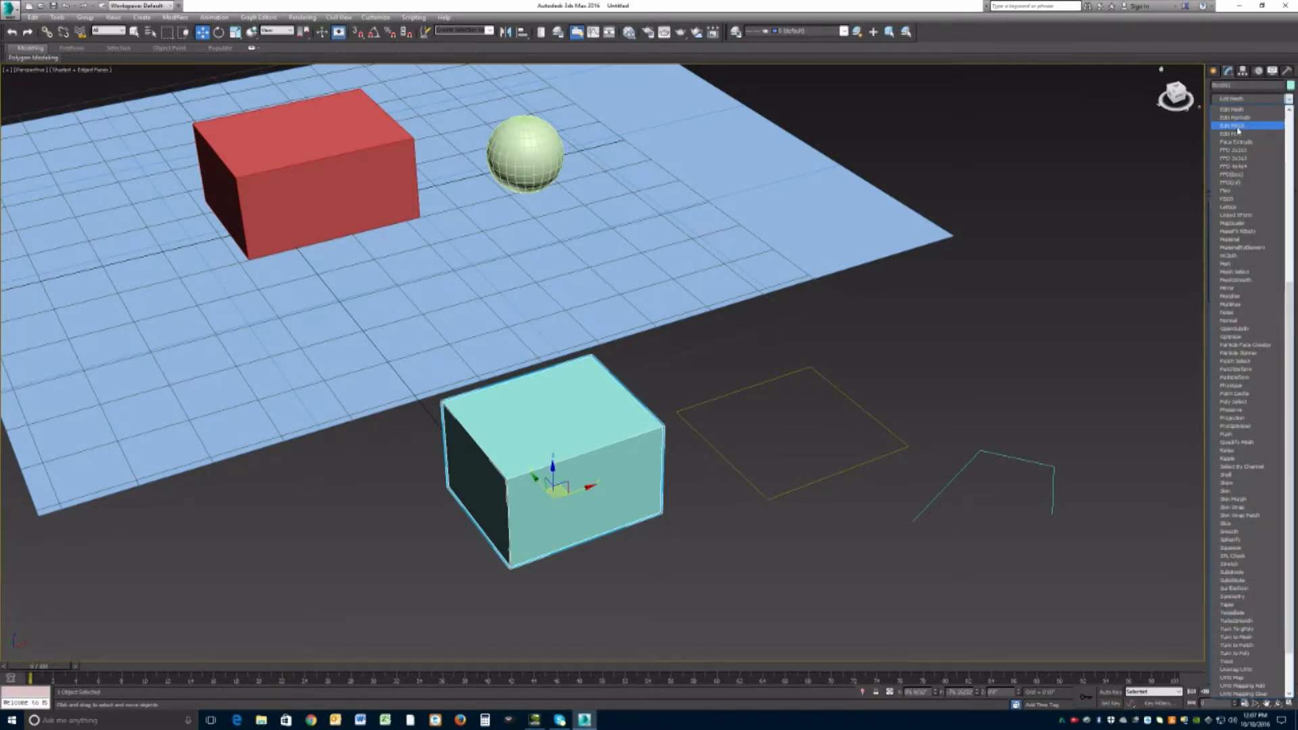
{"action": "left_click", "coordinate": [1237, 133]}
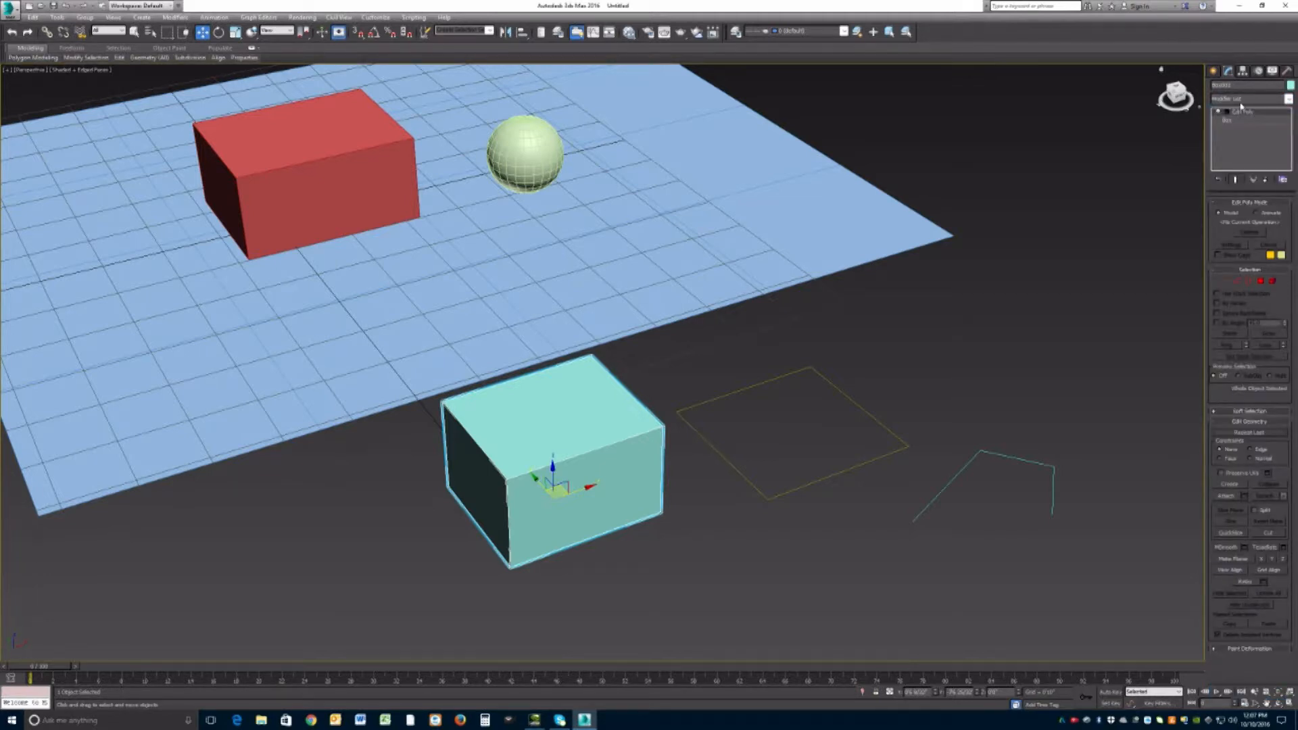
At vertex level, move the smaller box's upper corner vertex nearest the rectangle slightly inward and undo the move
{"action": "left_click", "coordinate": [1224, 281]}
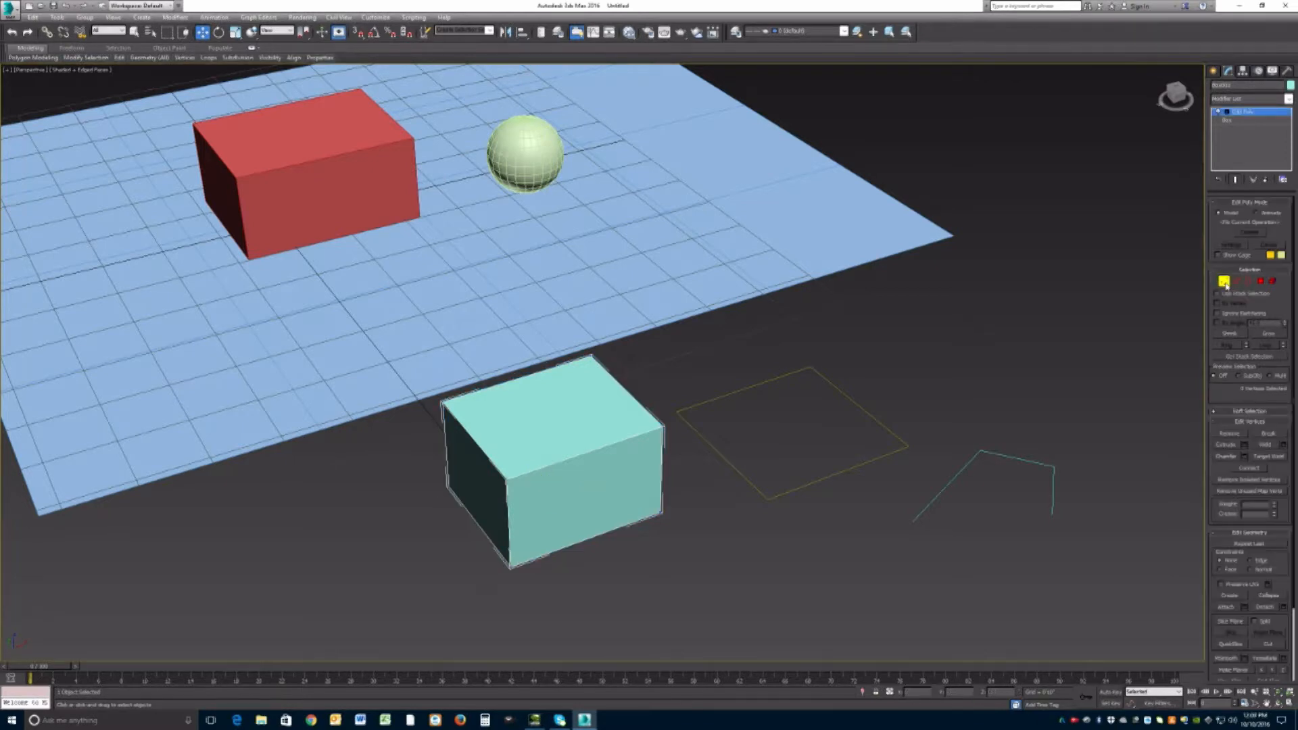
{"action": "left_click", "coordinate": [661, 423]}
{"action": "right_click", "coordinate": [662, 422]}
{"action": "left_click", "coordinate": [673, 423]}
{"action": "left_click", "coordinate": [680, 425]}
{"action": "left_click", "coordinate": [675, 425]}
{"action": "mouse_move", "coordinate": [675, 424]}
{"action": "left_mouse_down"}
{"action": "mouse_move", "coordinate": [610, 443]}
{"action": "mouse_move", "coordinate": [668, 426]}
{"action": "left_mouse_up"}
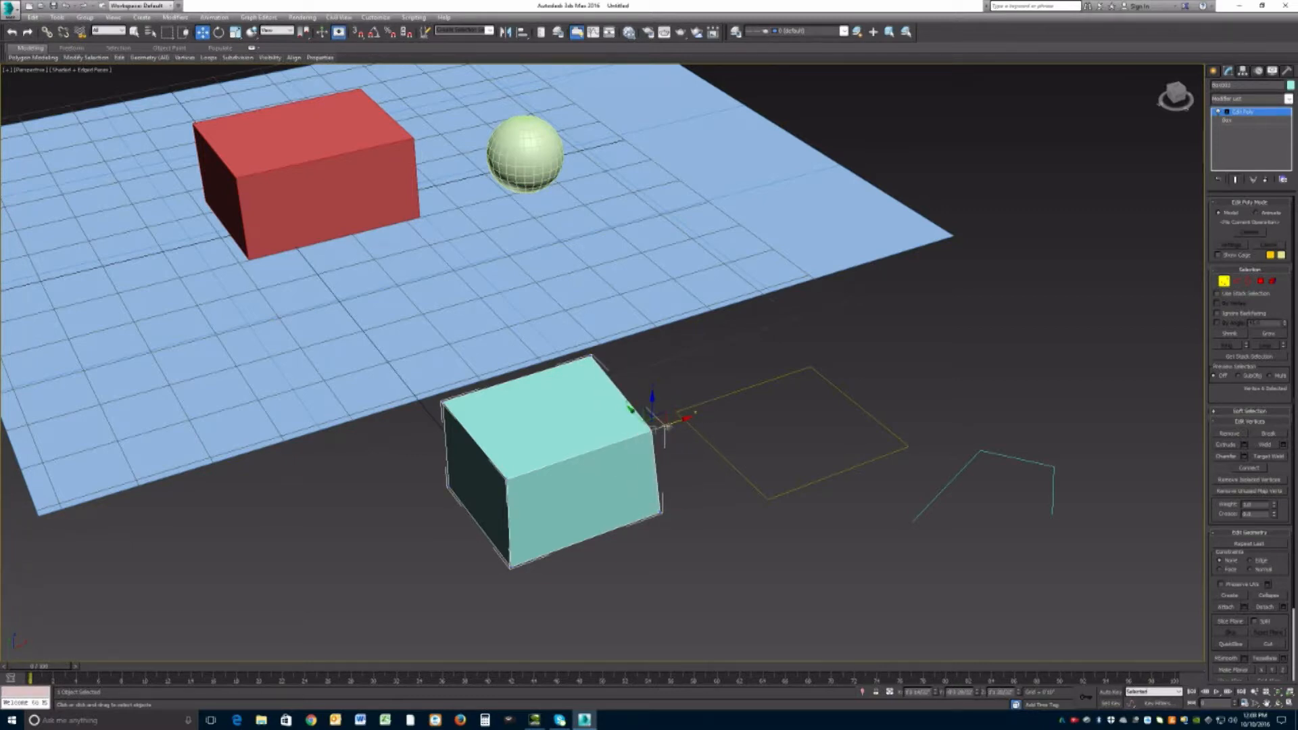
{"action": "key", "text": "ctrl+z"}
Switch the Edit Poly modifier to edge level and select individual upper edges of the smaller box in turn
{"action": "left_click", "coordinate": [1236, 281]}
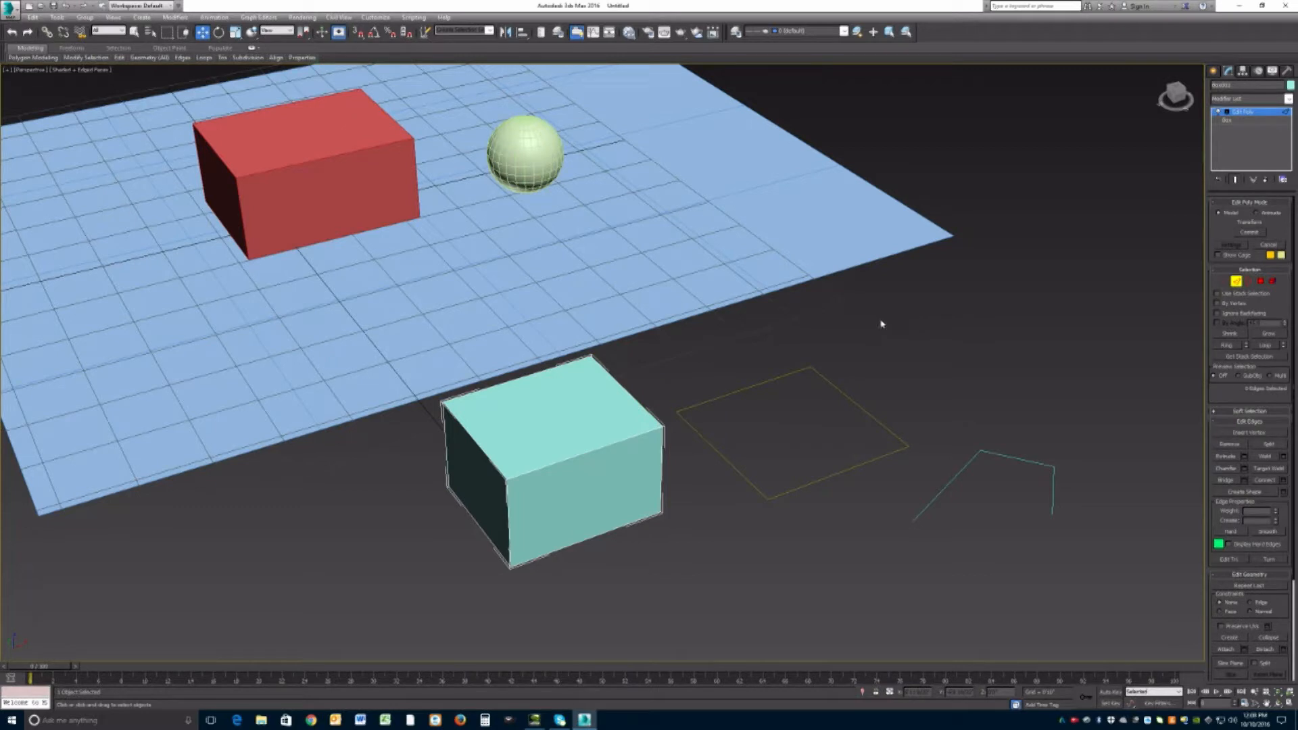
{"action": "left_click", "coordinate": [626, 390]}
{"action": "left_click", "coordinate": [572, 458]}
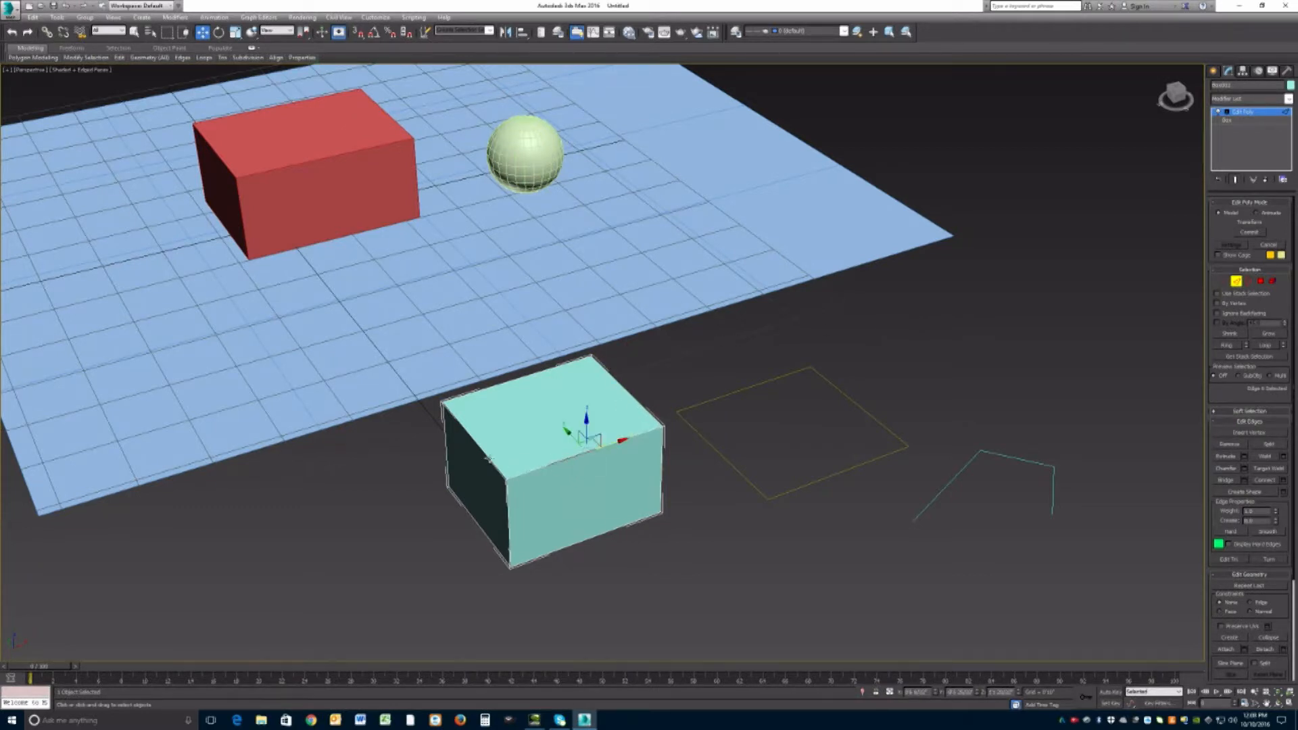
{"action": "left_click", "coordinate": [489, 461]}
{"action": "left_click", "coordinate": [555, 463]}
Delete the smaller box's top polygon to open up the box
{"action": "left_click", "coordinate": [1248, 282]}
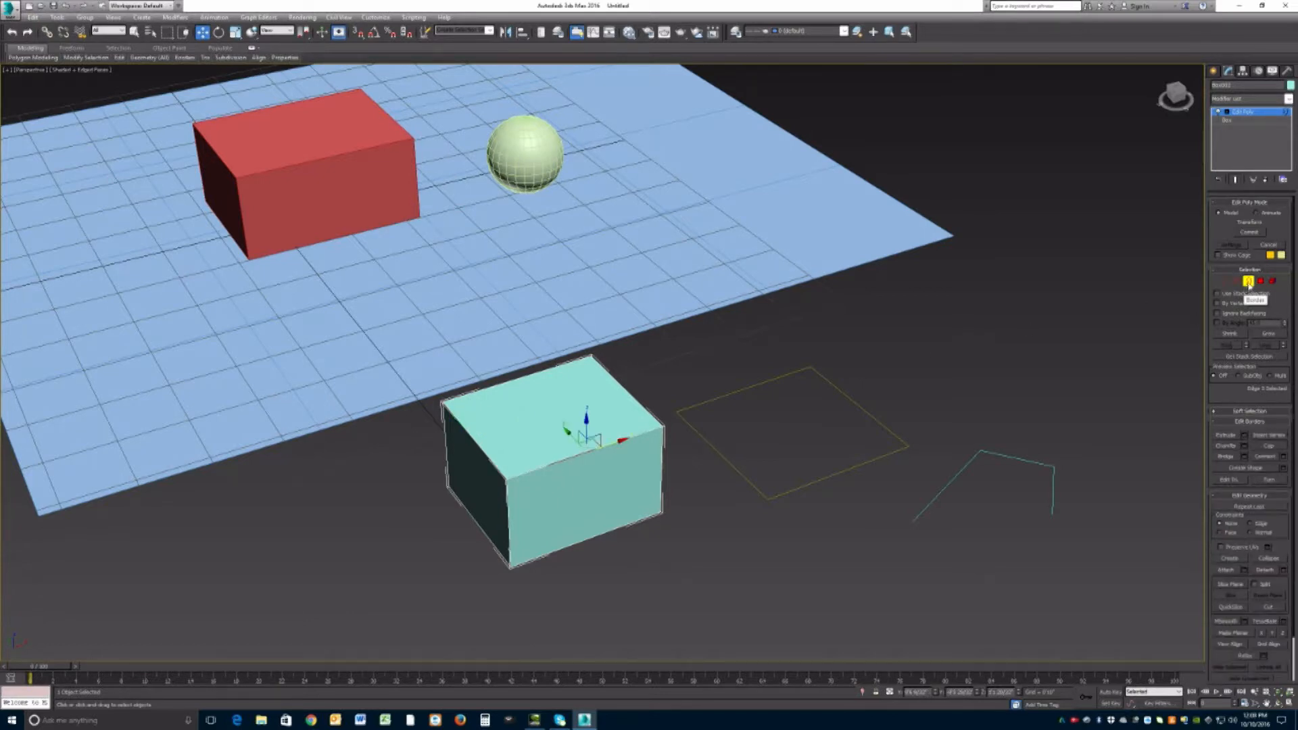
{"action": "left_click", "coordinate": [1259, 281]}
{"action": "left_click", "coordinate": [615, 395]}
{"action": "key", "text": "Delete"}
Select the open border around the missing top at border level, and undo the polygon deletion
{"action": "left_click", "coordinate": [1247, 281]}
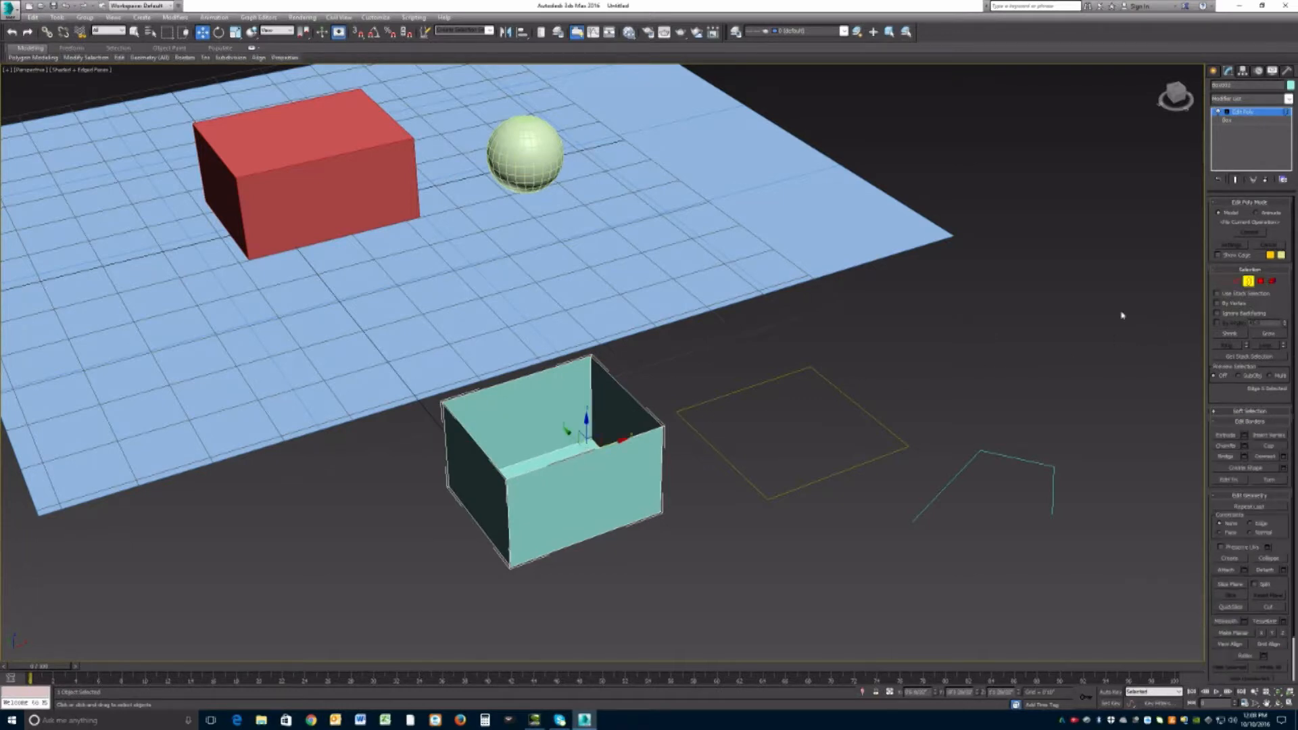
{"action": "left_click", "coordinate": [643, 432]}
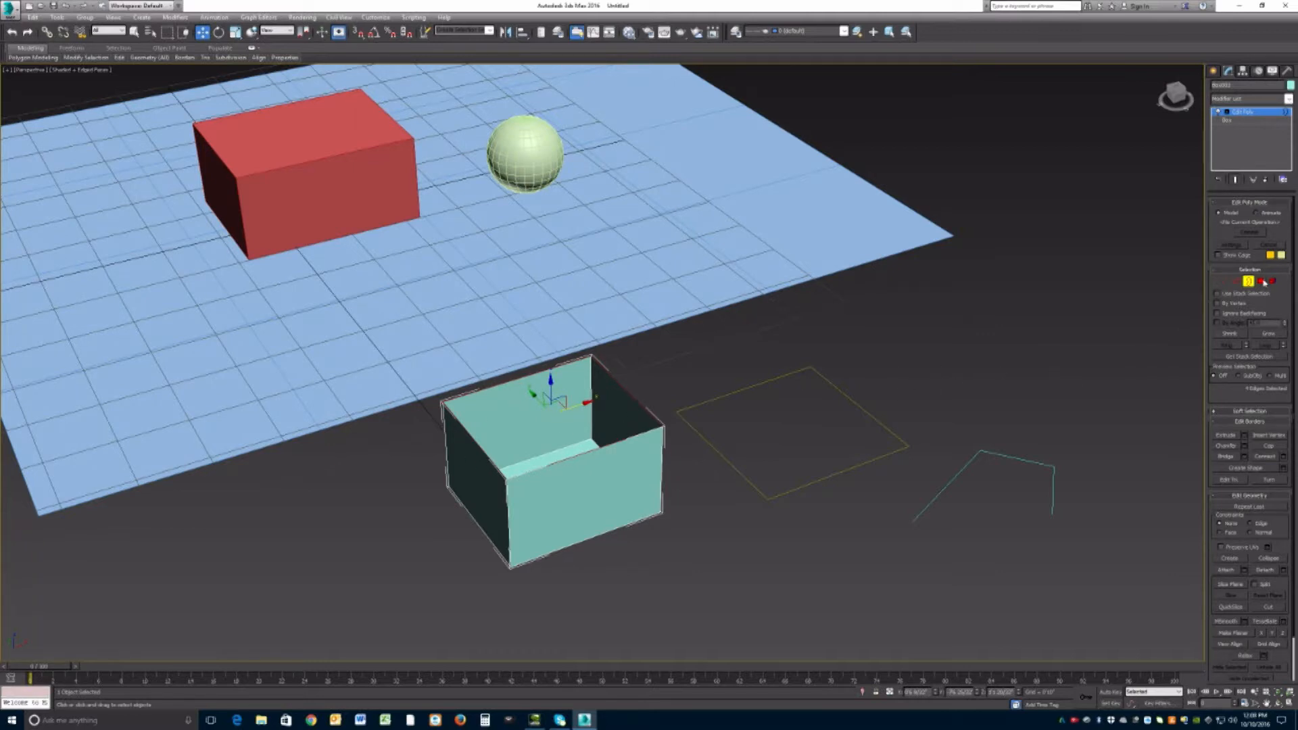
{"action": "left_click", "coordinate": [940, 353]}
{"action": "key", "text": "alt+p"}
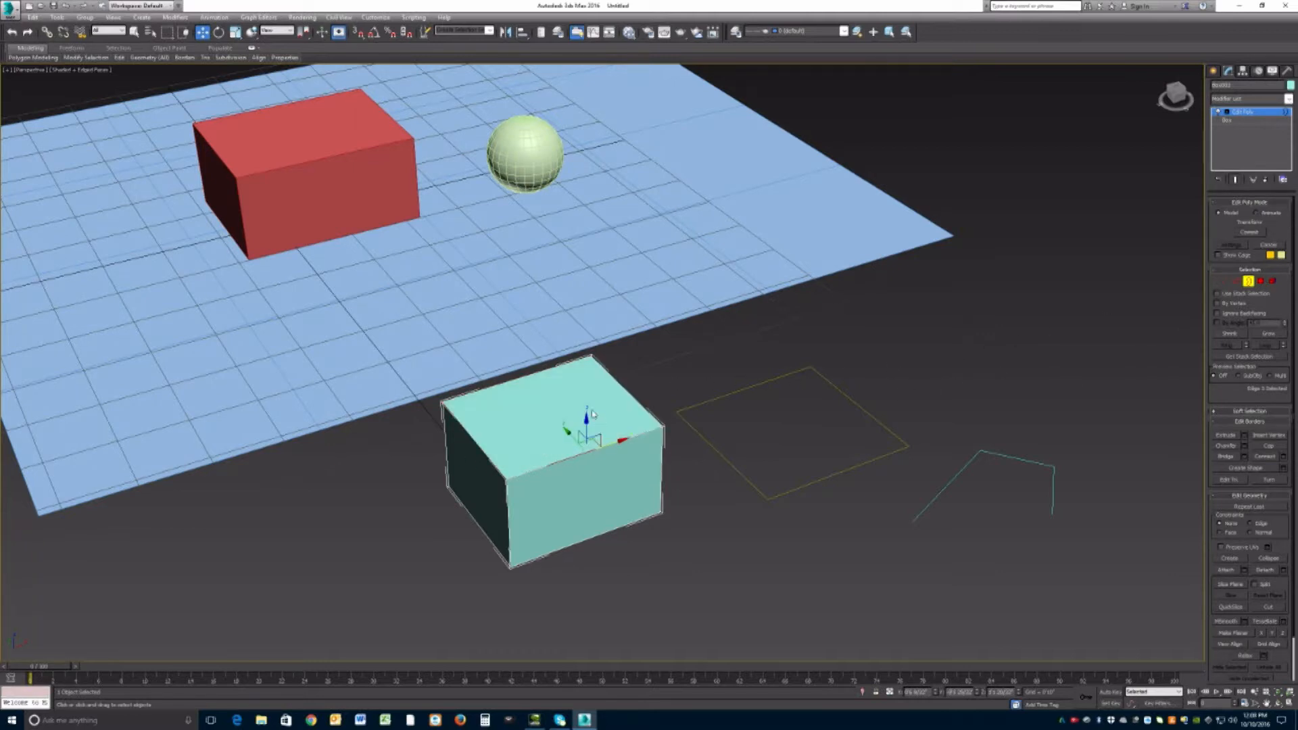
At polygon level, select the front, top and side faces of the smaller box one after another
{"action": "left_click", "coordinate": [1260, 280]}
{"action": "left_click", "coordinate": [608, 468]}
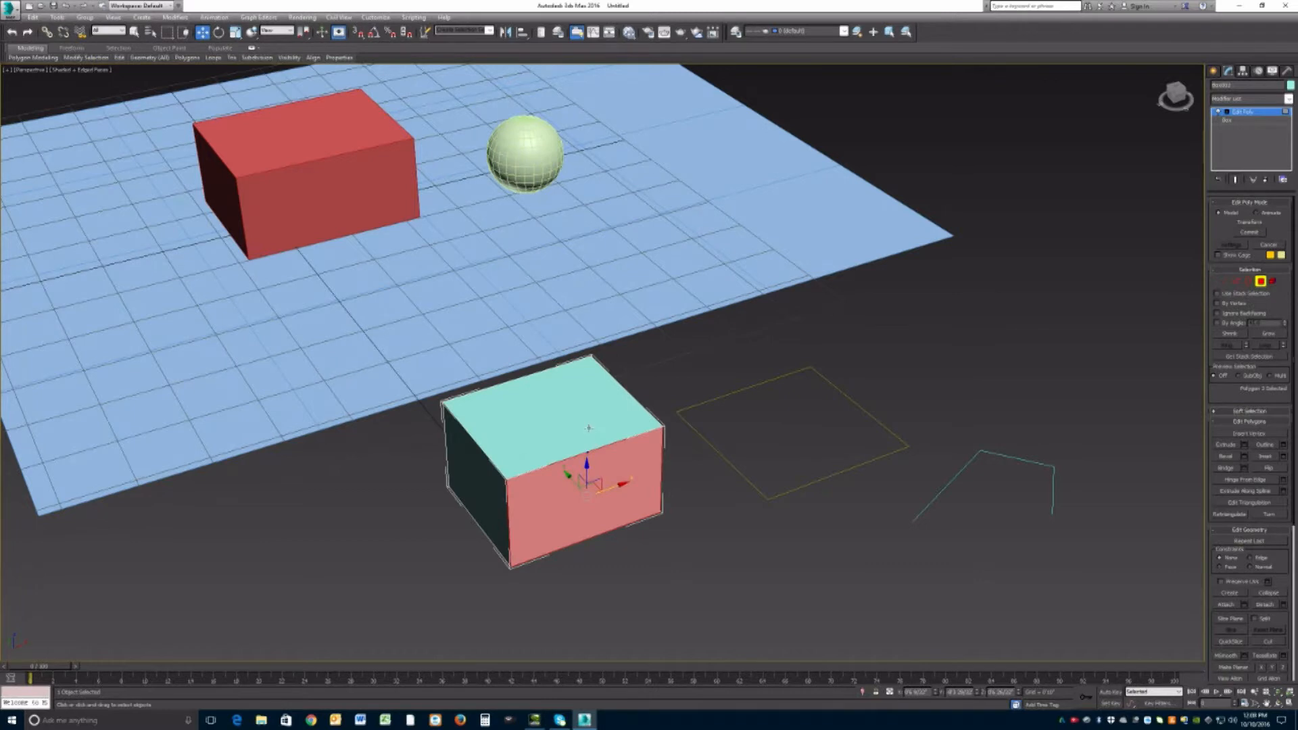
{"action": "left_click", "coordinate": [572, 427]}
{"action": "left_click", "coordinate": [582, 473]}
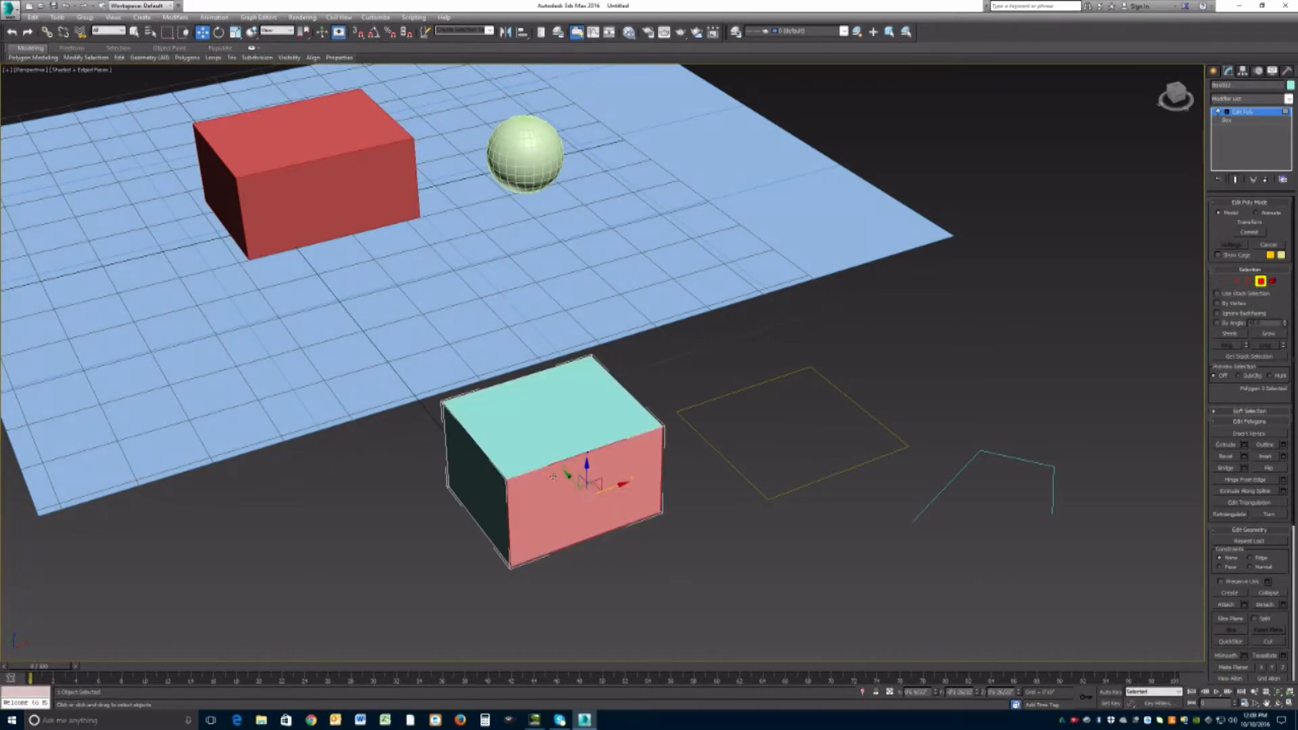
{"action": "left_click", "coordinate": [481, 473]}
{"action": "left_click", "coordinate": [521, 443]}
{"action": "left_click", "coordinate": [548, 490]}
Select the whole smaller box at element level and attach the red box on the plane to it
{"action": "left_click", "coordinate": [1274, 282]}
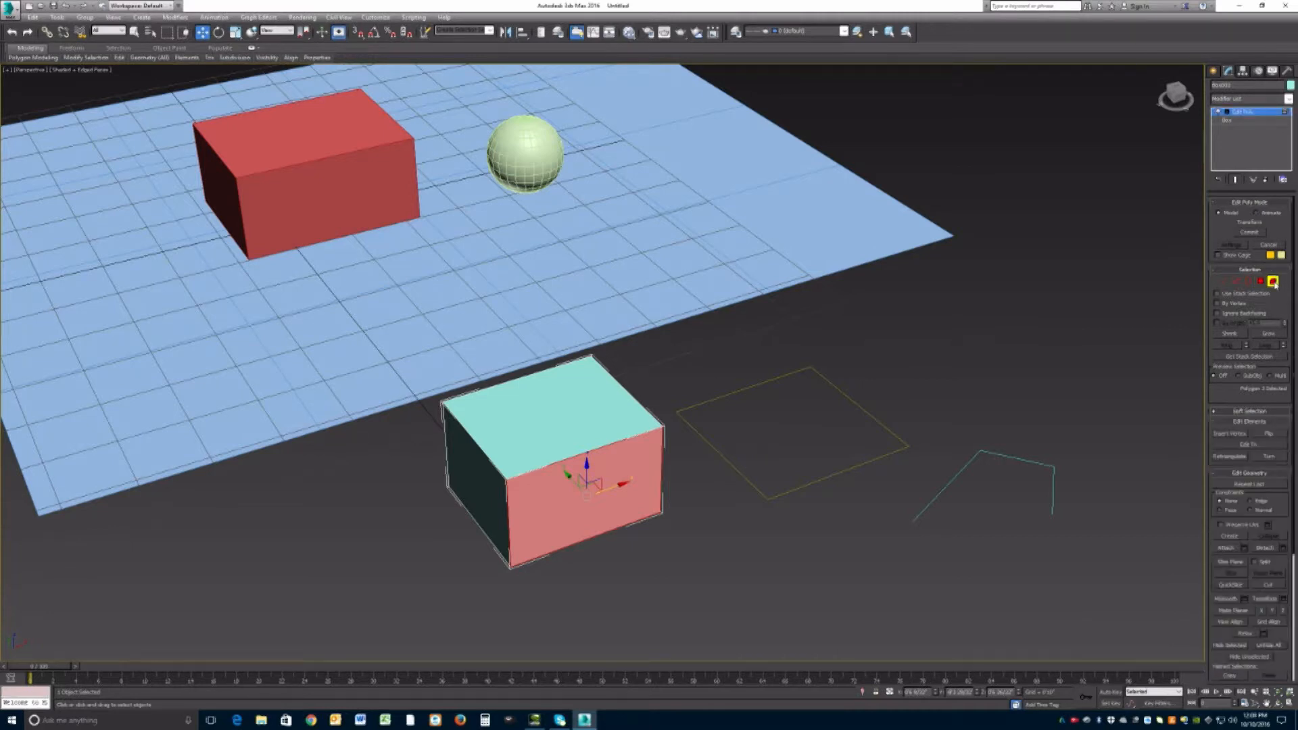
{"action": "left_click", "coordinate": [565, 379]}
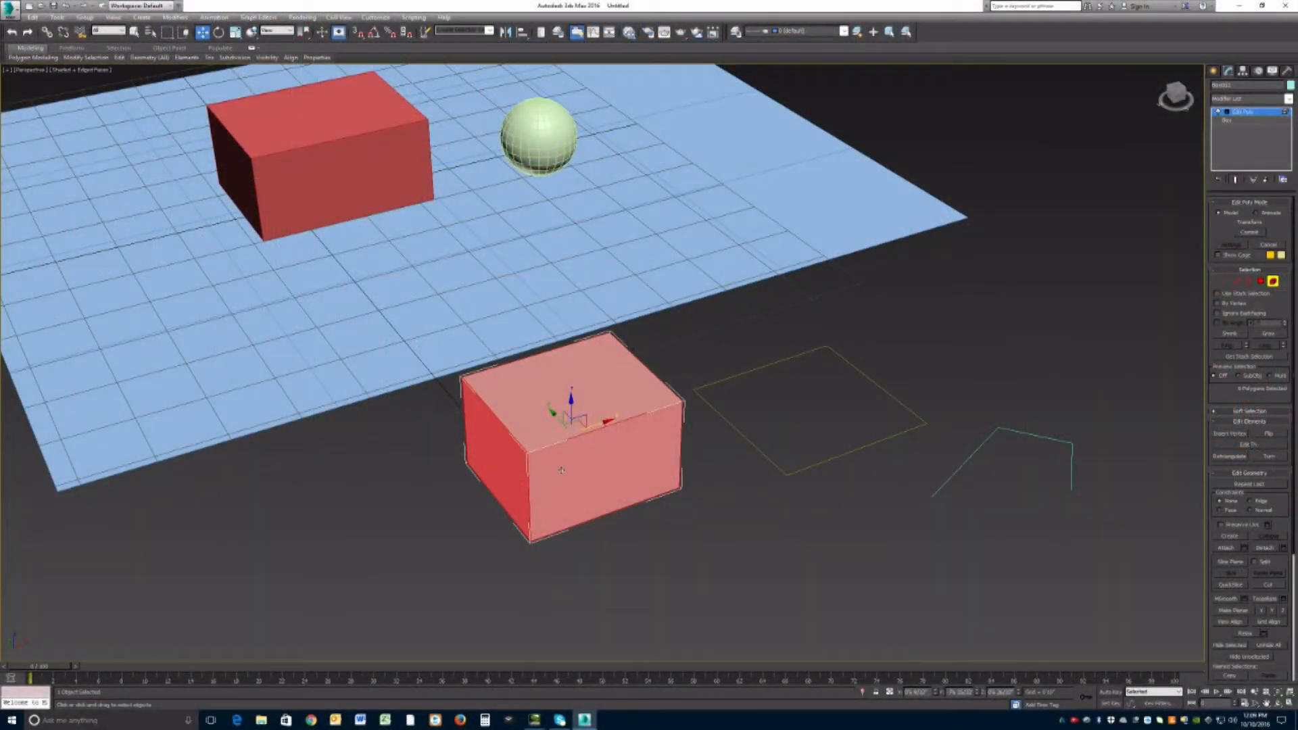
{"action": "left_click", "coordinate": [1228, 548]}
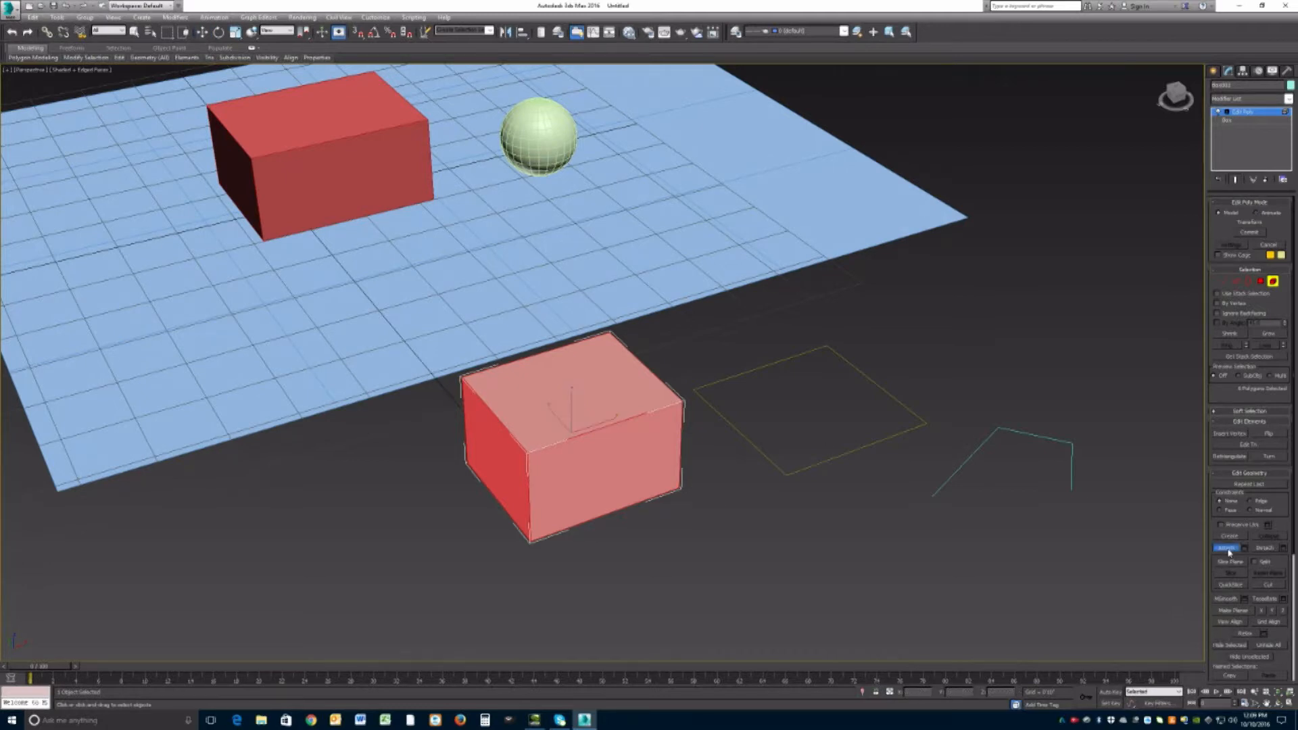
{"action": "left_click", "coordinate": [306, 151]}
{"action": "right_click", "coordinate": [308, 196]}
{"action": "right_click", "coordinate": [351, 243]}
{"action": "left_click", "coordinate": [373, 251]}
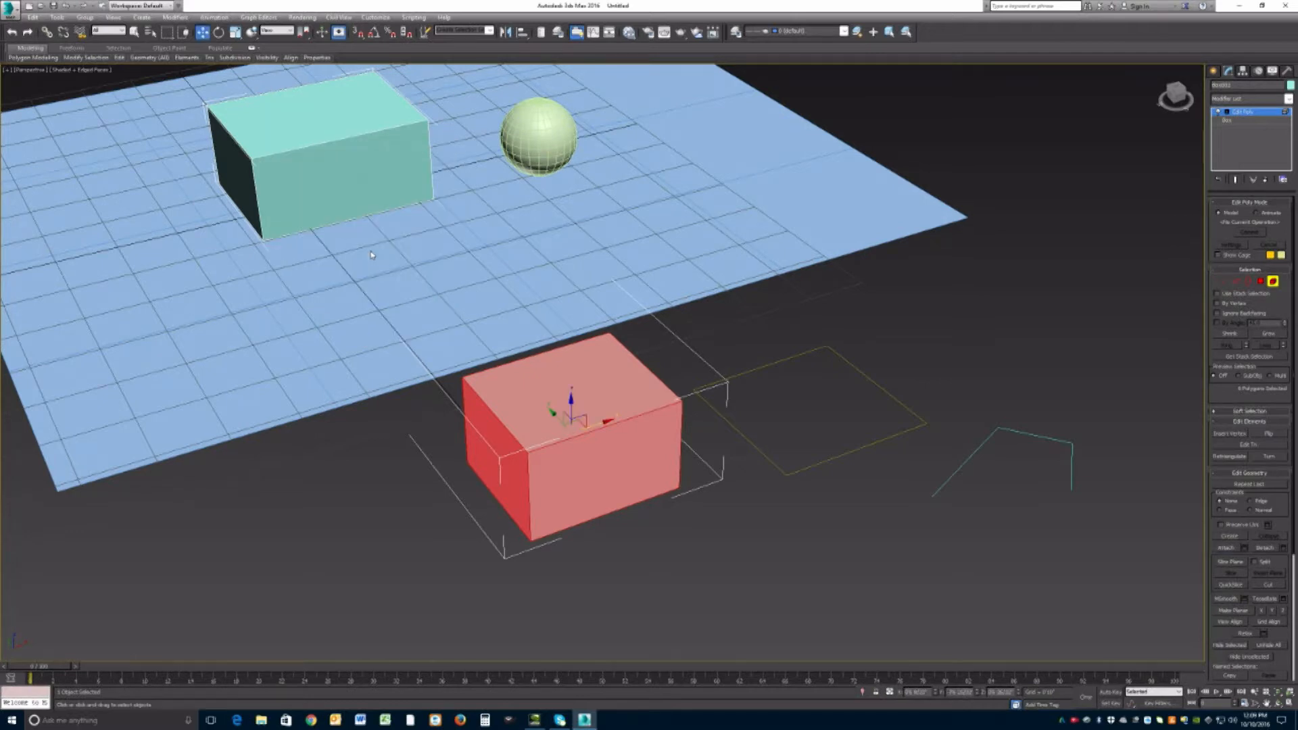
Move the smaller box element on its own, and move the whole combined object outside element level
{"action": "left_click_drag", "start_coordinate": [579, 422], "coordinate": [620, 403]}
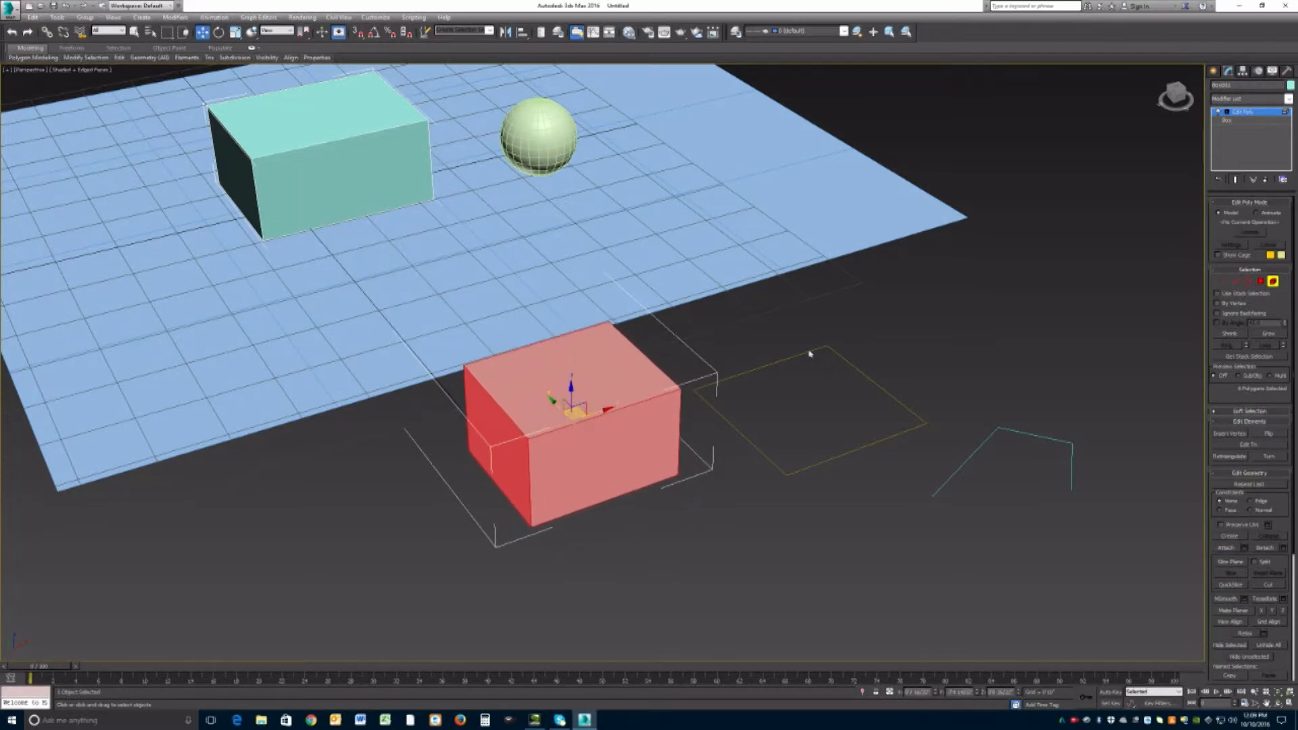
{"action": "left_click", "coordinate": [1273, 281]}
{"action": "left_click_drag", "start_coordinate": [589, 473], "coordinate": [575, 527]}
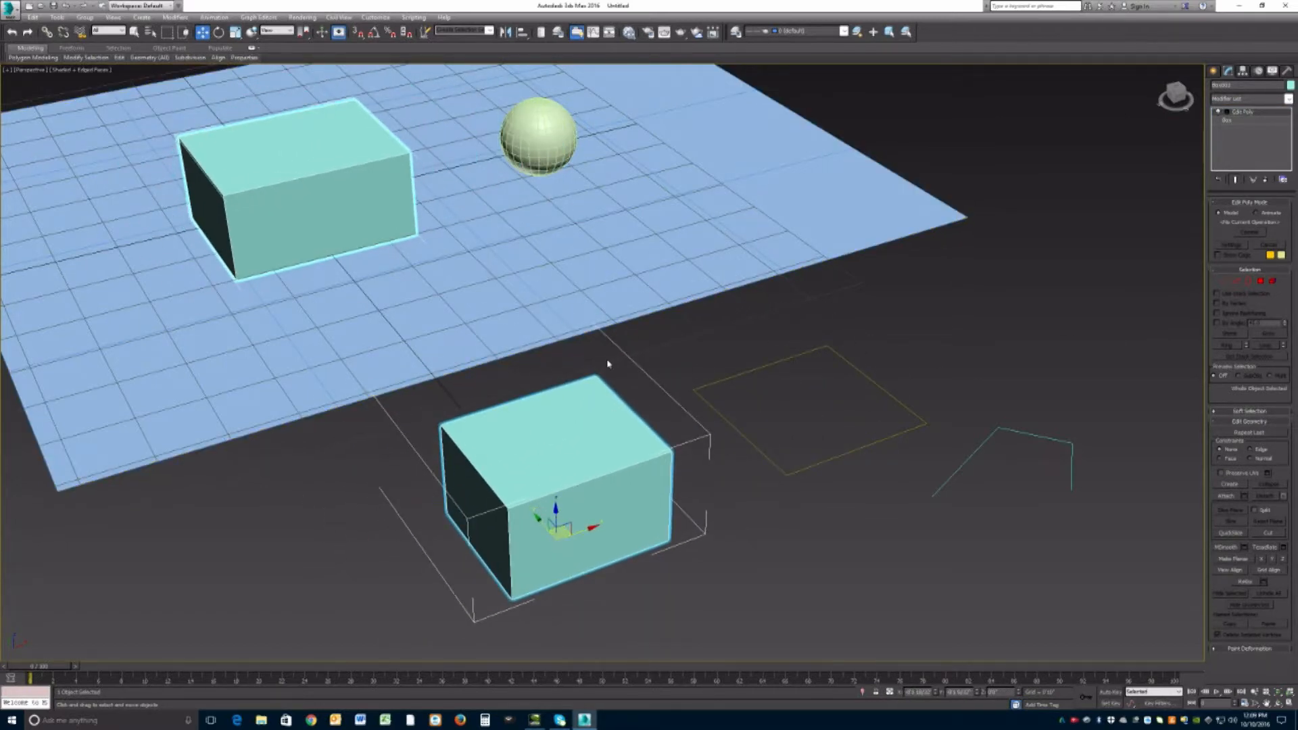
{"action": "left_click_drag", "start_coordinate": [1235, 86], "coordinate": [1212, 85]}
Return to element level and select the two attached boxes alternately as separate elements
{"action": "left_click", "coordinate": [1270, 282]}
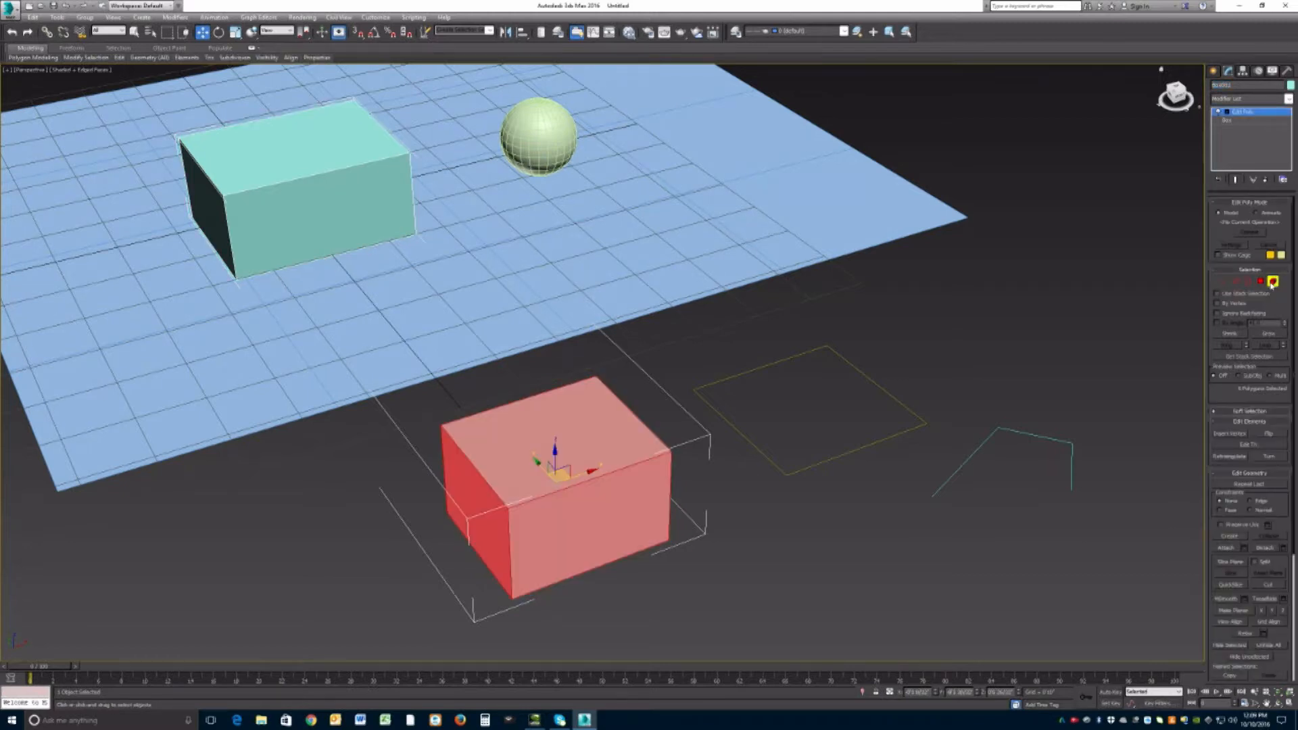
{"action": "left_click", "coordinate": [331, 195]}
{"action": "left_click", "coordinate": [504, 432]}
{"action": "left_click", "coordinate": [341, 213]}
{"action": "left_click", "coordinate": [502, 442]}
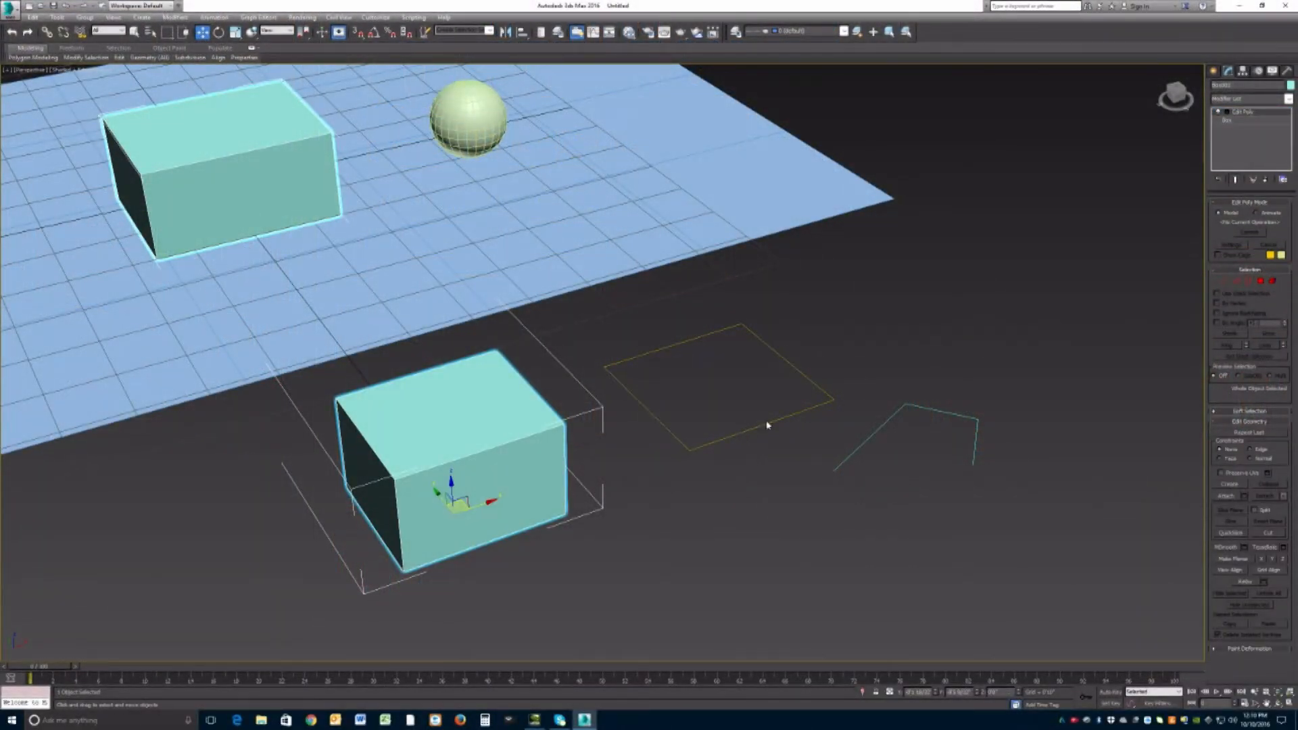
Select the Rectangle spline and the combined boxes in turn to compare their modifier stacks and parameters
{"action": "left_click", "coordinate": [763, 425]}
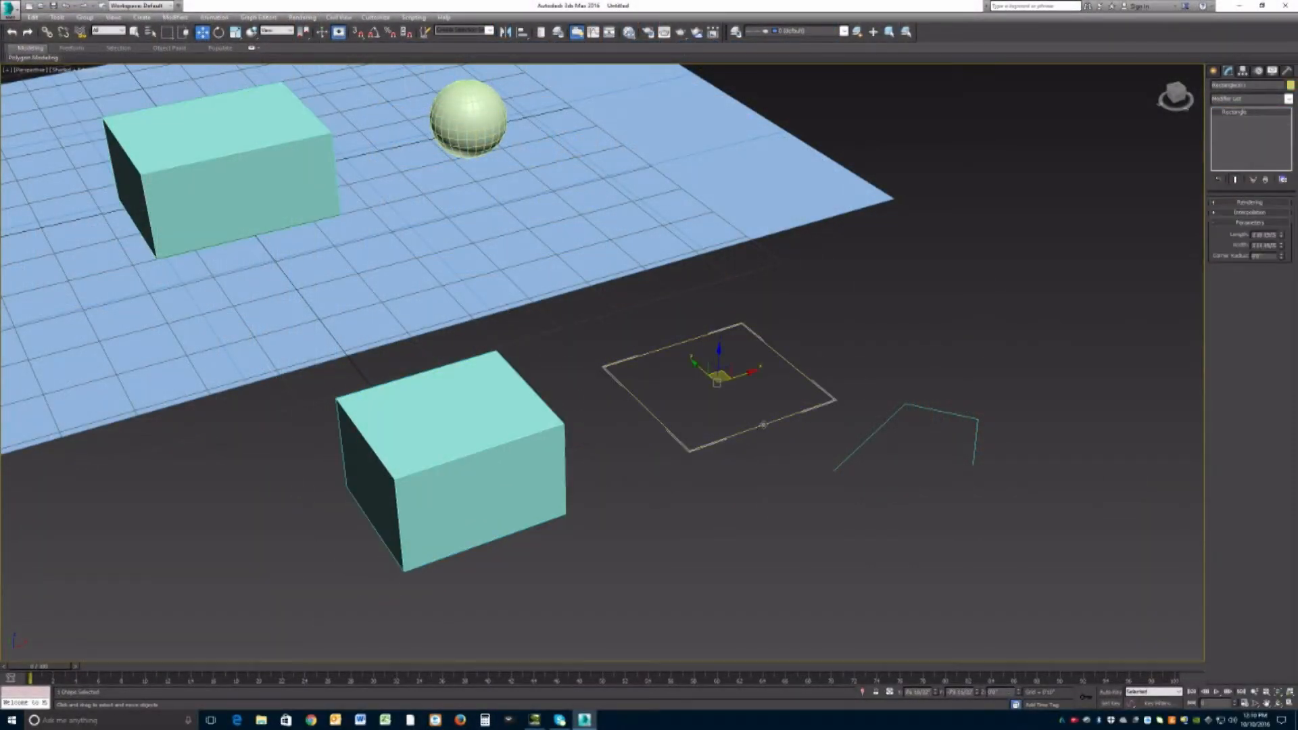
{"action": "left_click", "coordinate": [530, 432]}
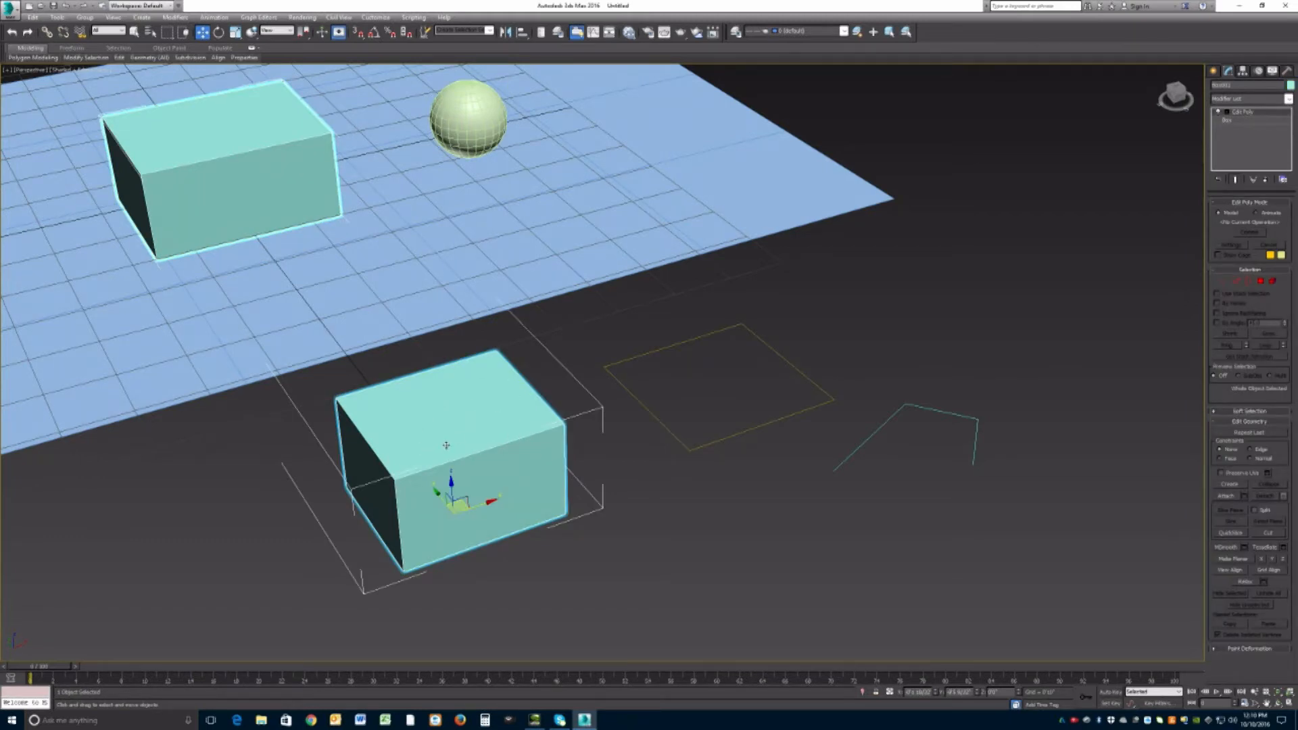
{"action": "left_click", "coordinate": [662, 424]}
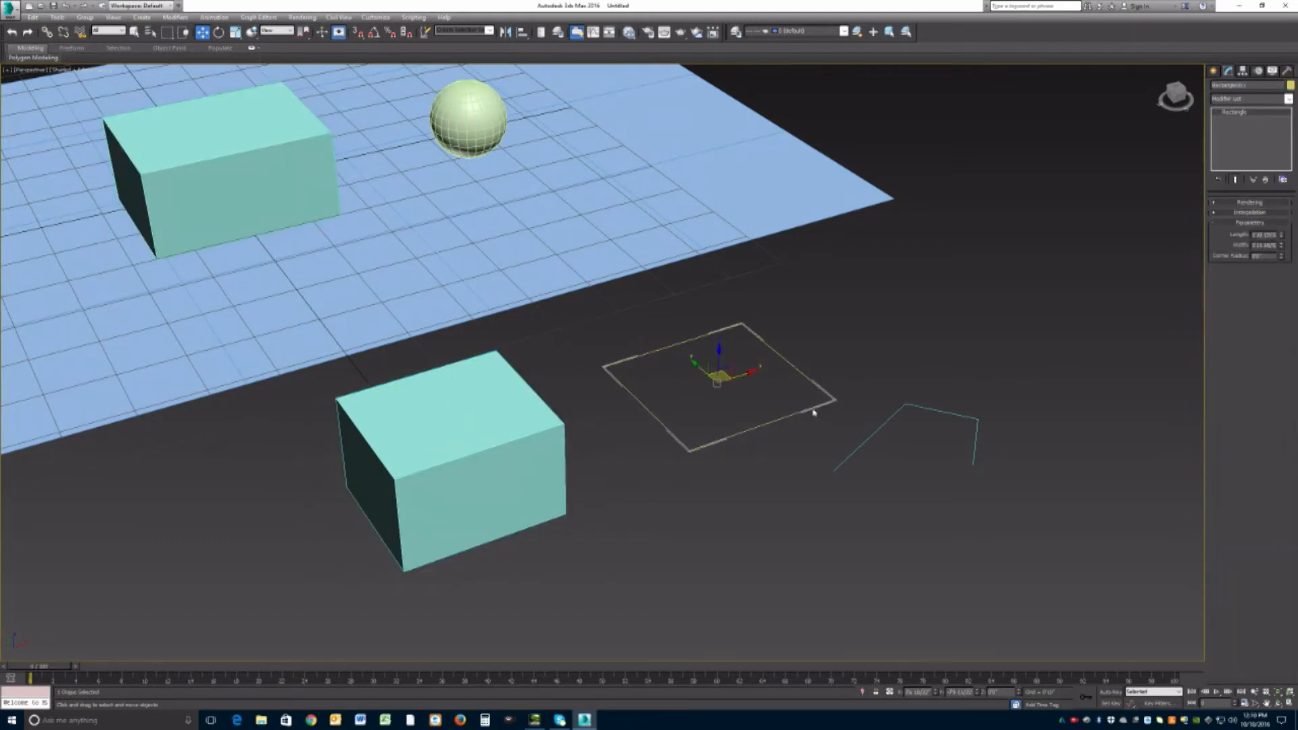
Reshape the open Line spline by moving its two middle vertices at vertex level
{"action": "left_click", "coordinate": [946, 412]}
{"action": "left_click", "coordinate": [951, 413]}
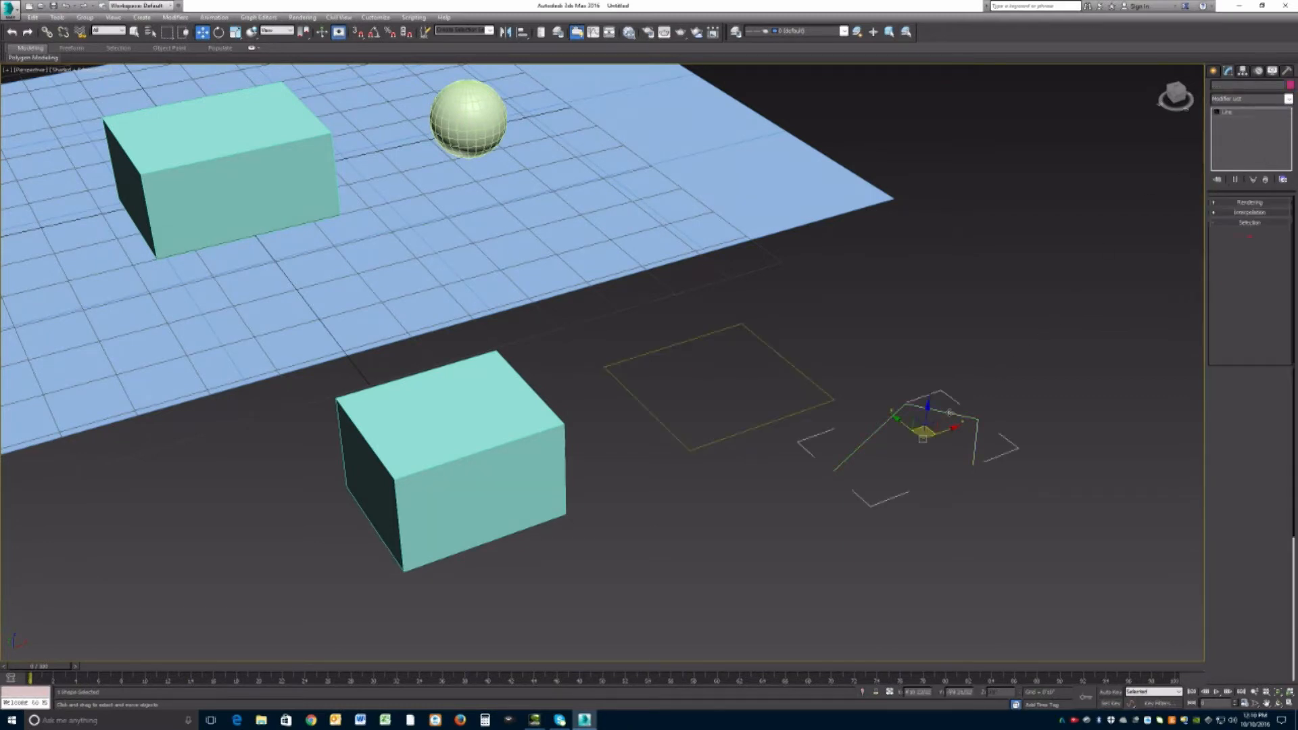
{"action": "middle_click_drag", "start_coordinate": [999, 377], "coordinate": [905, 303]}
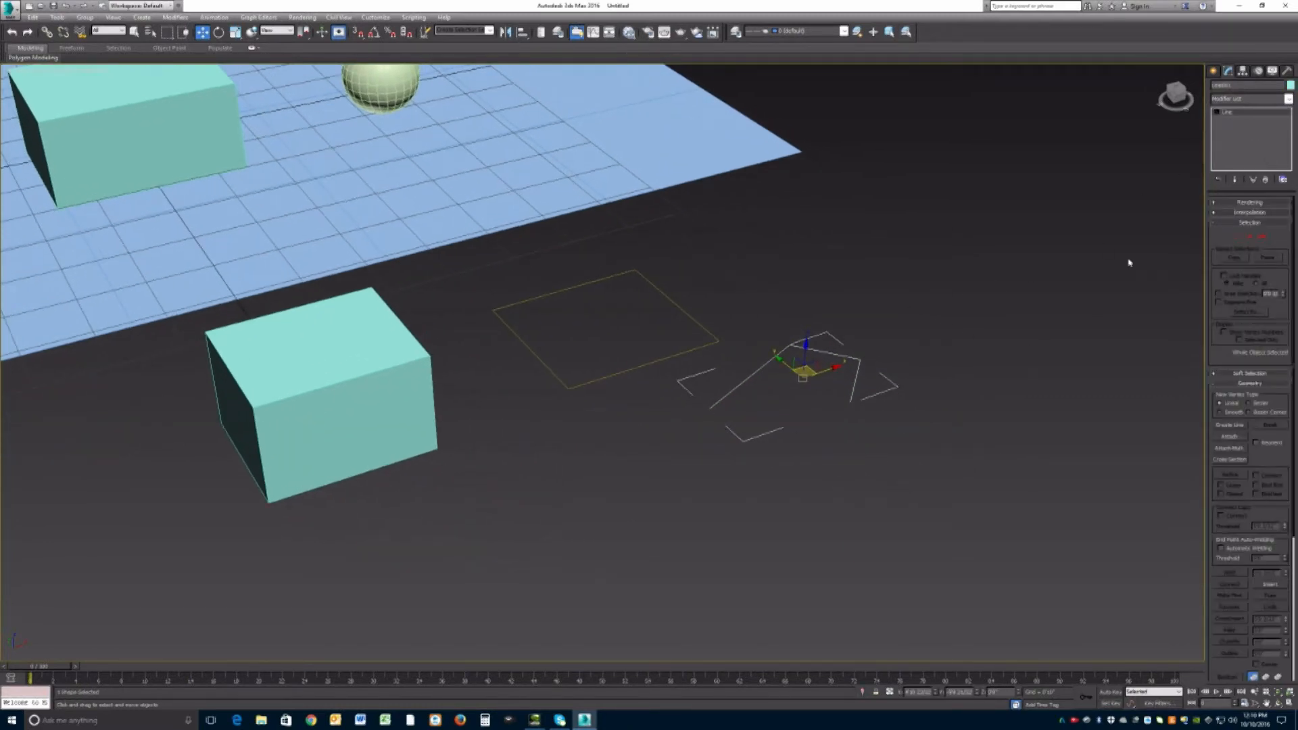
{"action": "left_click", "coordinate": [1238, 237]}
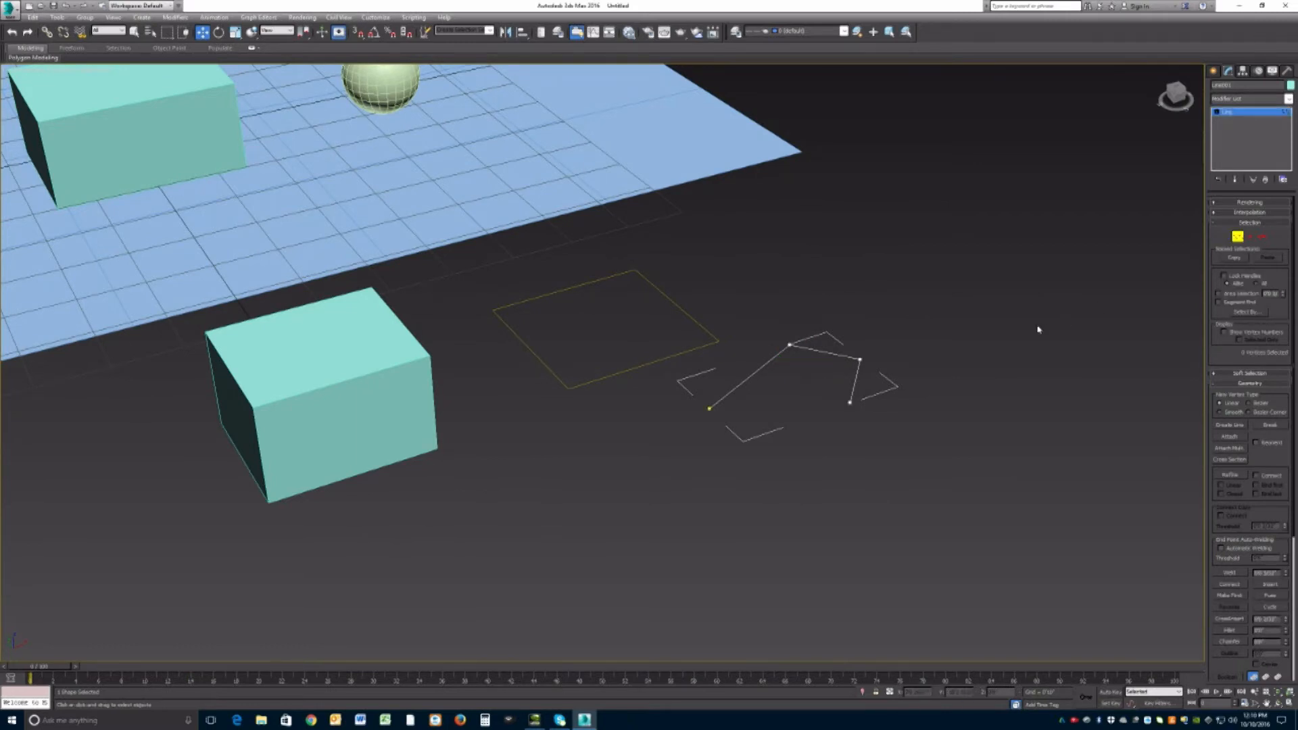
{"action": "left_click", "coordinate": [859, 359]}
{"action": "mouse_move", "coordinate": [862, 360]}
{"action": "left_mouse_down"}
{"action": "mouse_move", "coordinate": [959, 357]}
{"action": "mouse_move", "coordinate": [857, 373]}
{"action": "left_mouse_up"}
{"action": "left_click", "coordinate": [789, 345]}
{"action": "mouse_move", "coordinate": [790, 339]}
{"action": "left_mouse_down"}
{"action": "mouse_move", "coordinate": [736, 302]}
{"action": "mouse_move", "coordinate": [771, 356]}
{"action": "mouse_move", "coordinate": [772, 336]}
{"action": "left_mouse_up"}
Switch the Line to segment level and select its three segments one after another
{"action": "key", "text": "2"}
{"action": "left_click", "coordinate": [839, 387]}
{"action": "left_click", "coordinate": [813, 347]}
{"action": "left_click", "coordinate": [757, 359]}
At spline level, attach the rectangle to the line, and select the original open spline within the combined shape
{"action": "left_click", "coordinate": [1261, 236]}
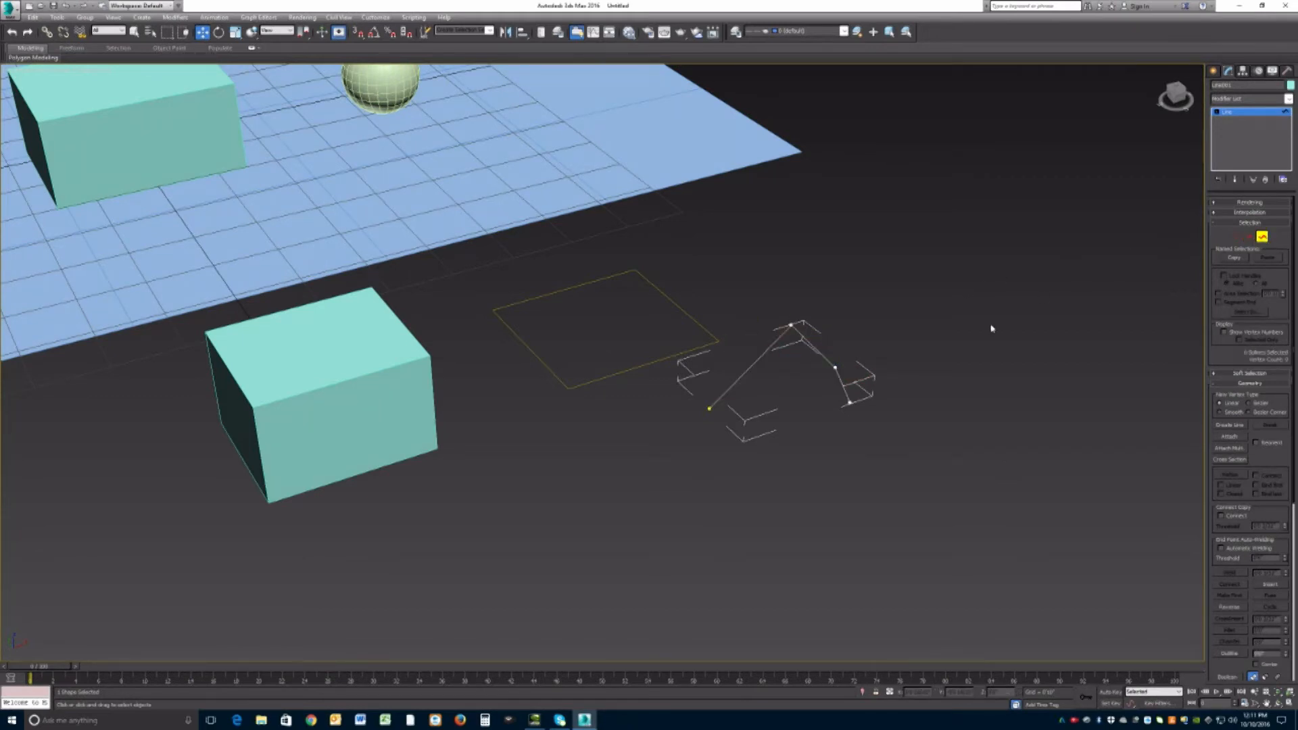
{"action": "left_click", "coordinate": [843, 384]}
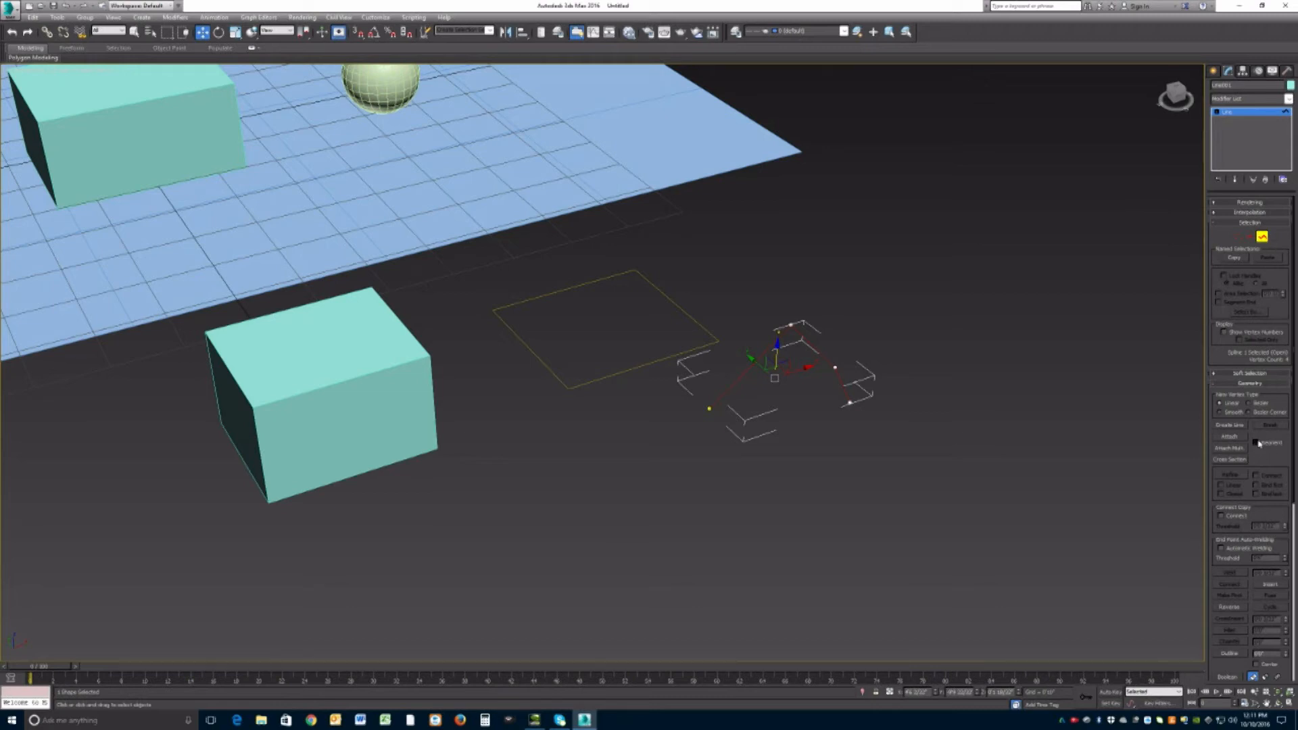
{"action": "left_click", "coordinate": [1230, 437]}
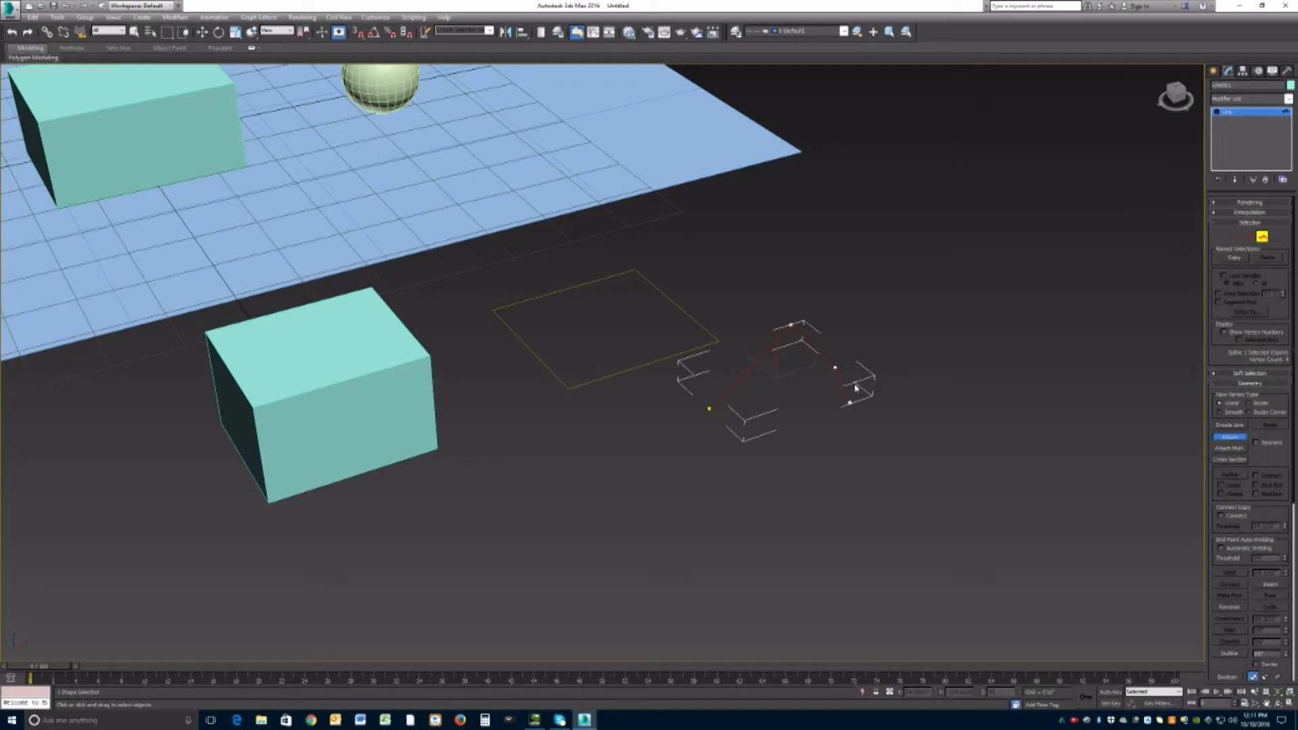
{"action": "left_click", "coordinate": [703, 347]}
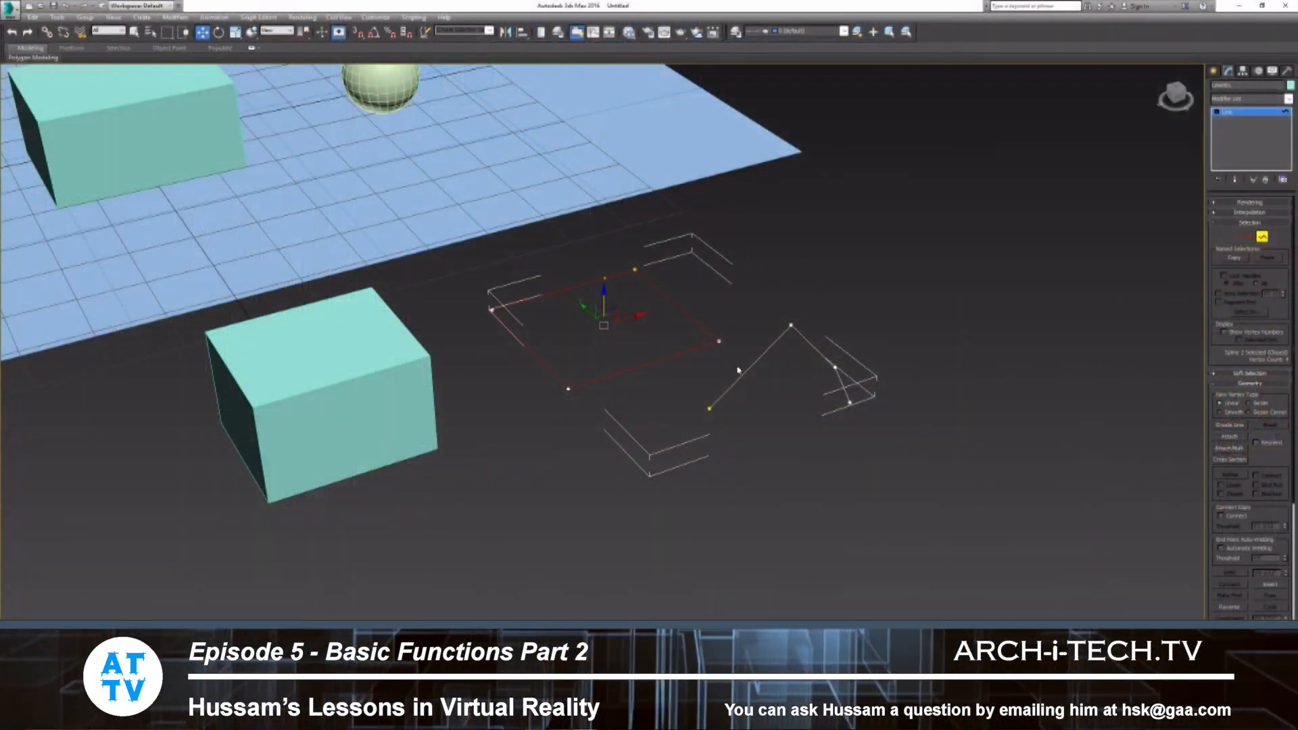
{"action": "left_click", "coordinate": [744, 373]}
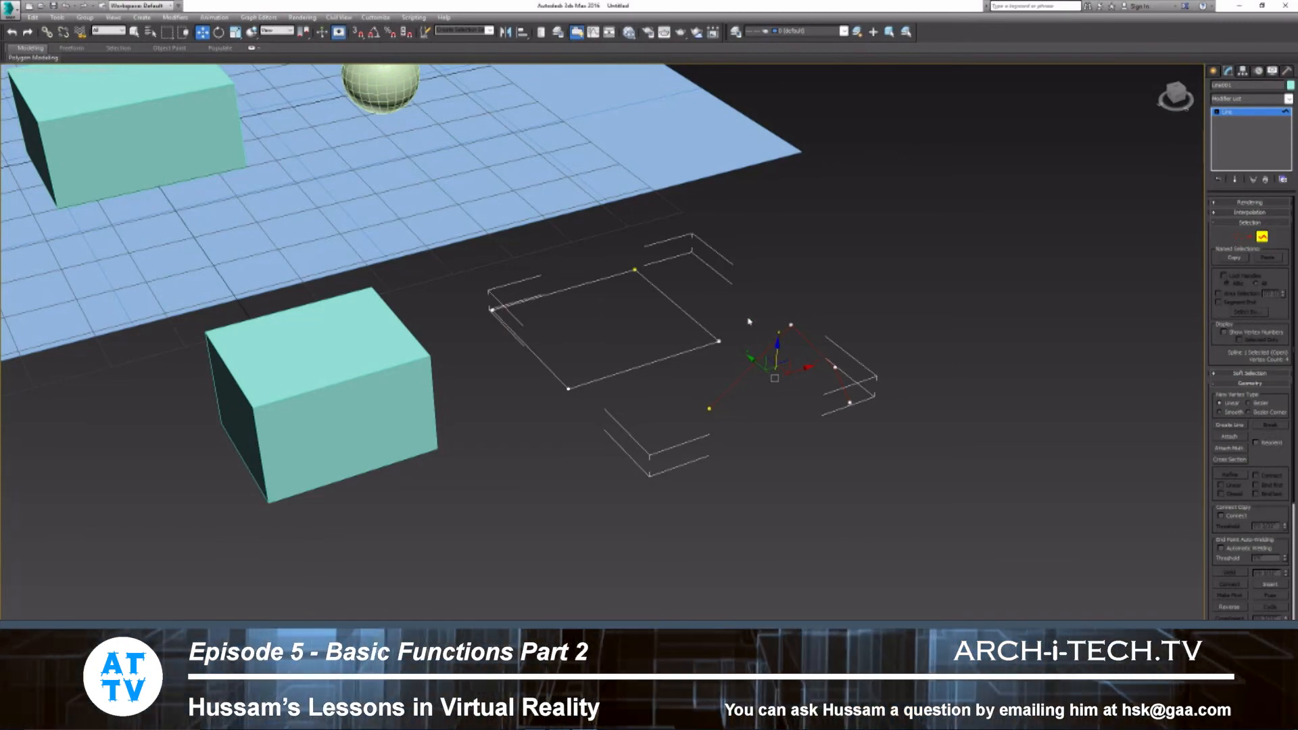